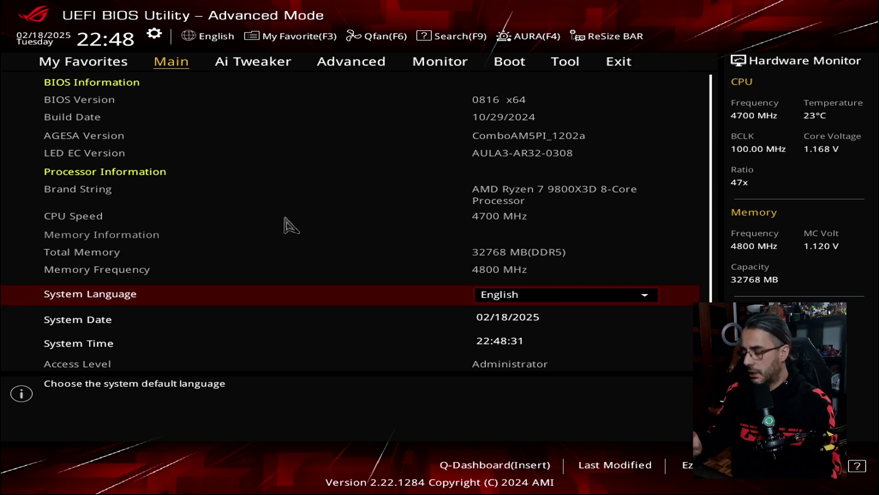
# Open the Secure Boot settings in the Boot section of the BIOS
pyautogui.press('Right')
pyautogui.press('Right')
pyautogui.press('Right')
pyautogui.press('Right')
pyautogui.press('Right')
pyautogui.press('Right')
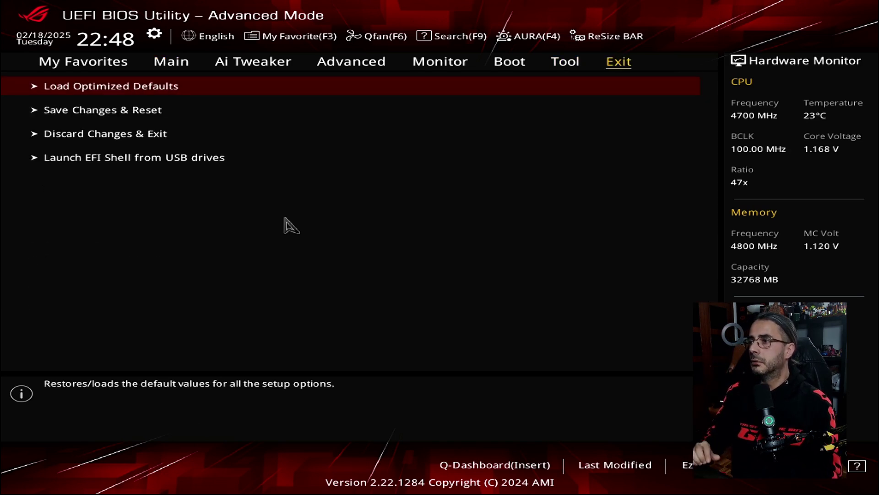
pyautogui.press('Left')
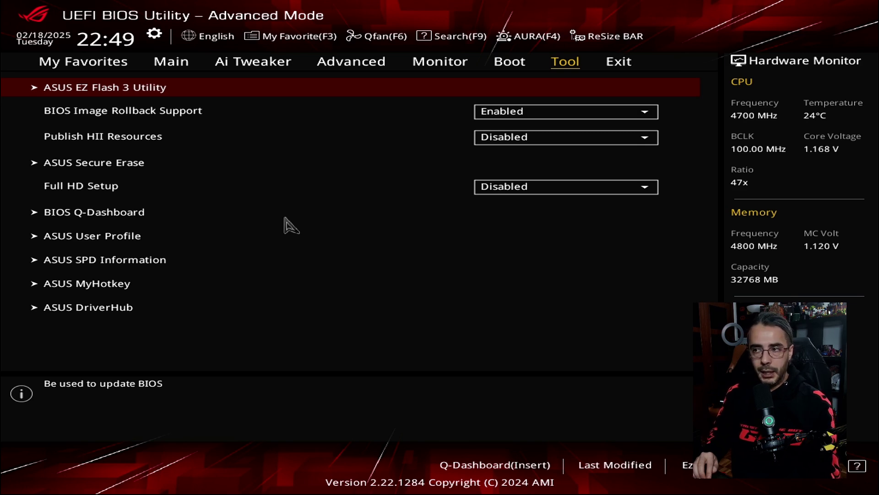
pyautogui.press('Left')
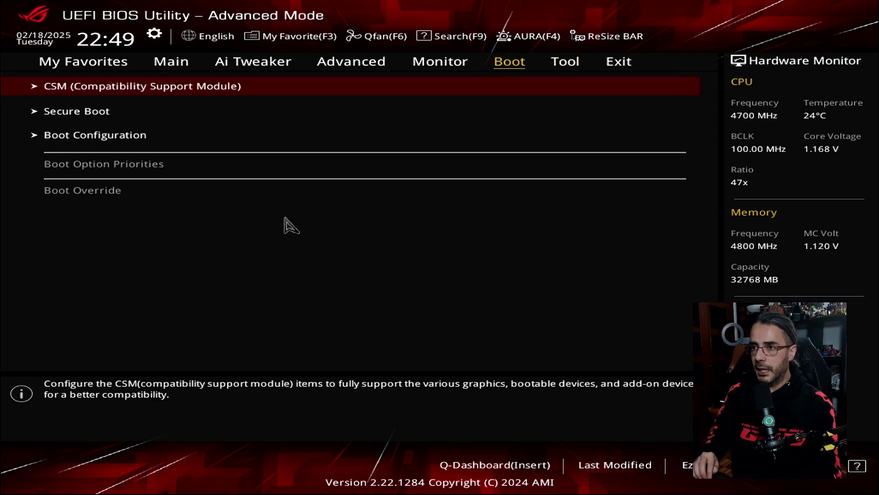
pyautogui.press('Down')
pyautogui.press('Return')
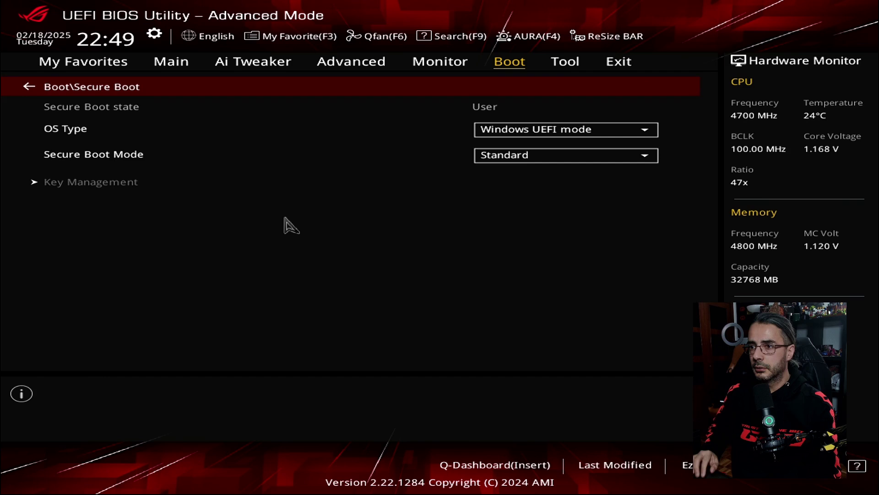
# Set Secure Boot Mode to Custom
pyautogui.press('Down')
pyautogui.press('Down')
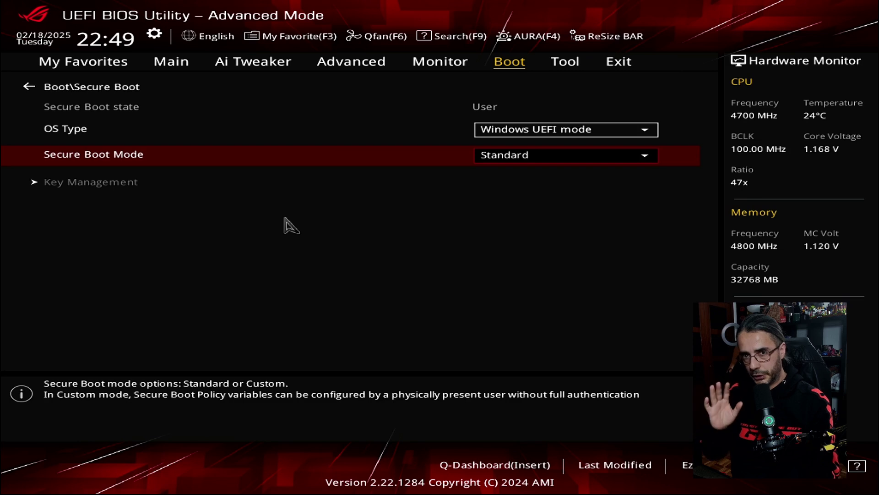
pyautogui.press('Return')
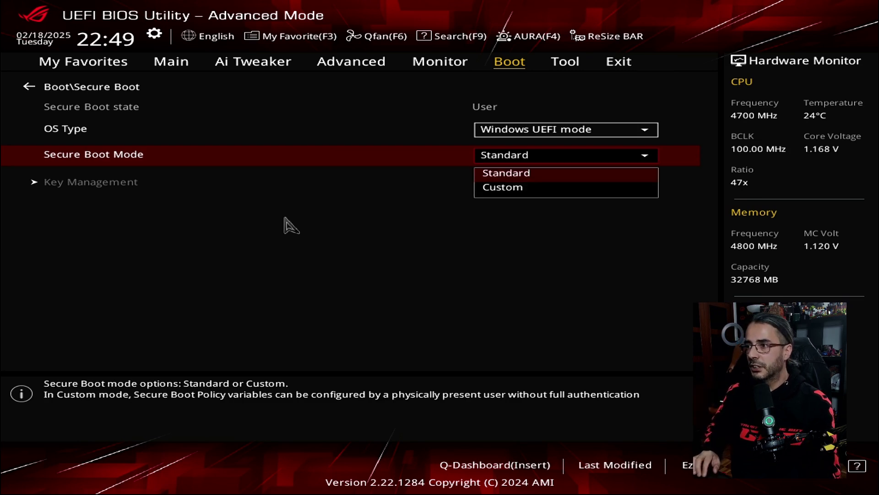
pyautogui.press('Down')
pyautogui.press('Return')
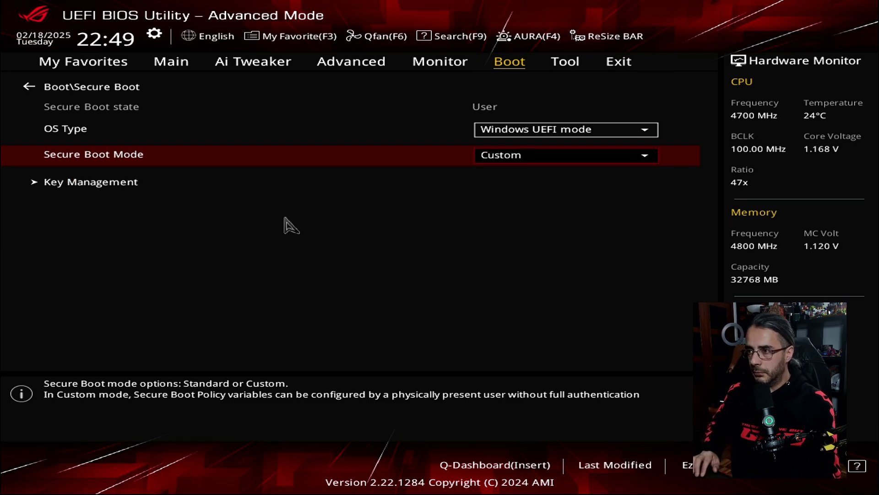
# Clear all Secure Boot keys in Key Management
pyautogui.press('Down')
pyautogui.press('Return')
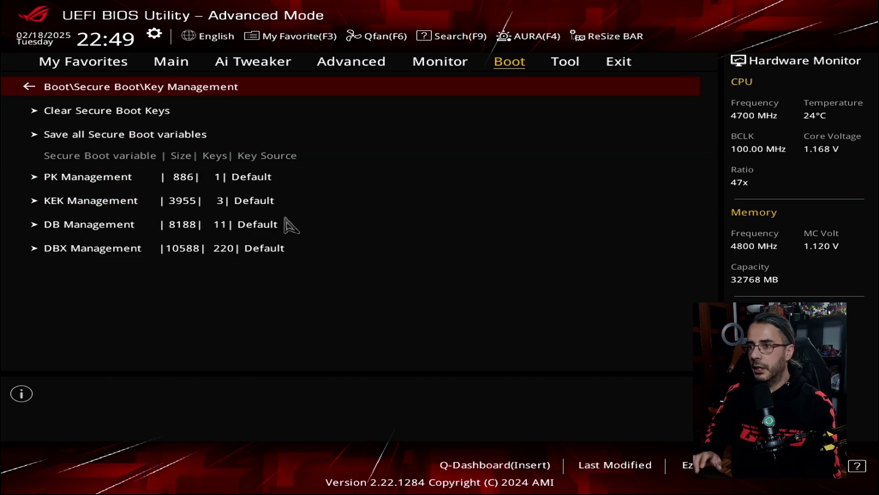
pyautogui.press('Down')
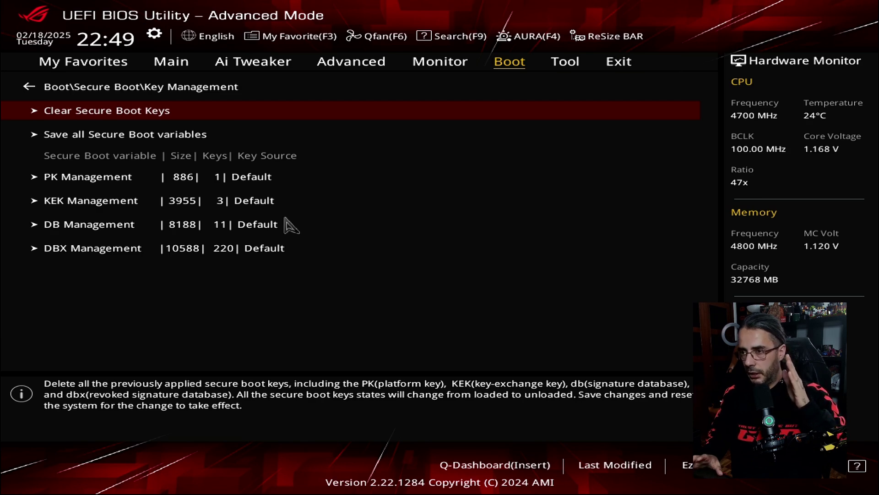
pyautogui.press('Return')
pyautogui.press('Return')
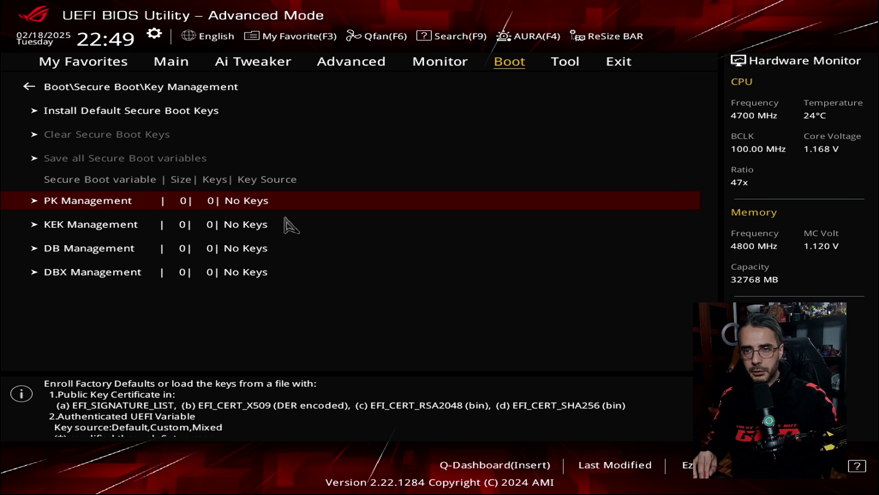
# Save the BIOS changes and reset the system
pyautogui.press('Up')
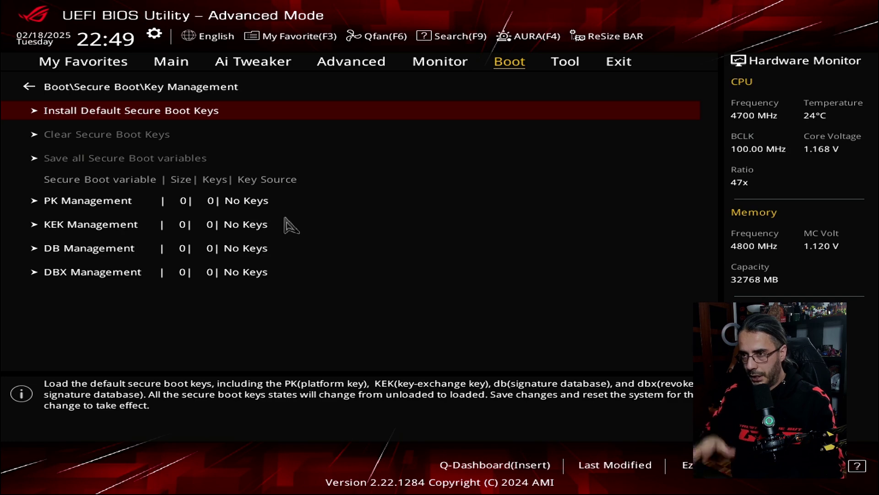
pyautogui.press('F10')
pyautogui.press('Return')
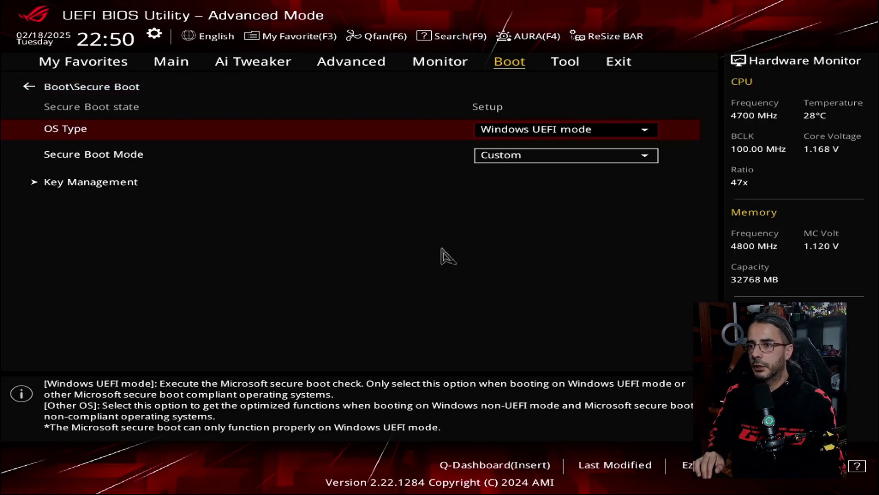
# Install the default Secure Boot keys in Key Management
pyautogui.press('Down')
pyautogui.press('Down')
pyautogui.press('Return')
pyautogui.press('Down')
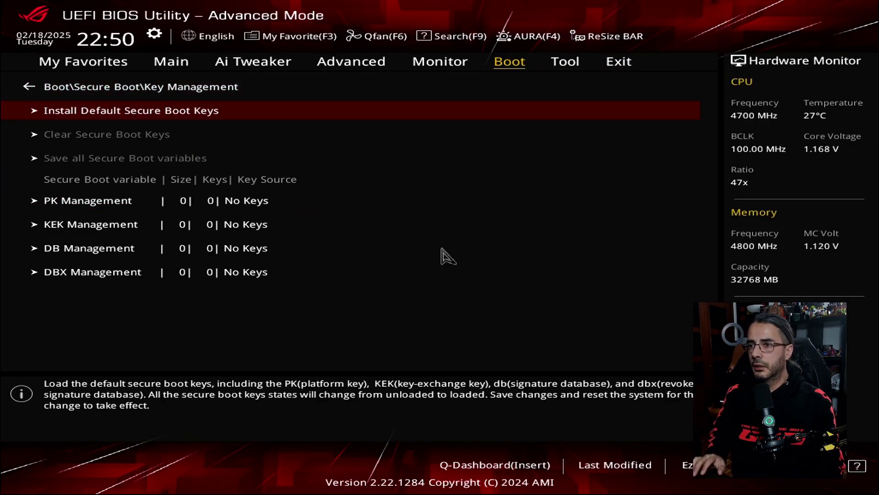
pyautogui.press('Return')
pyautogui.press('Return')
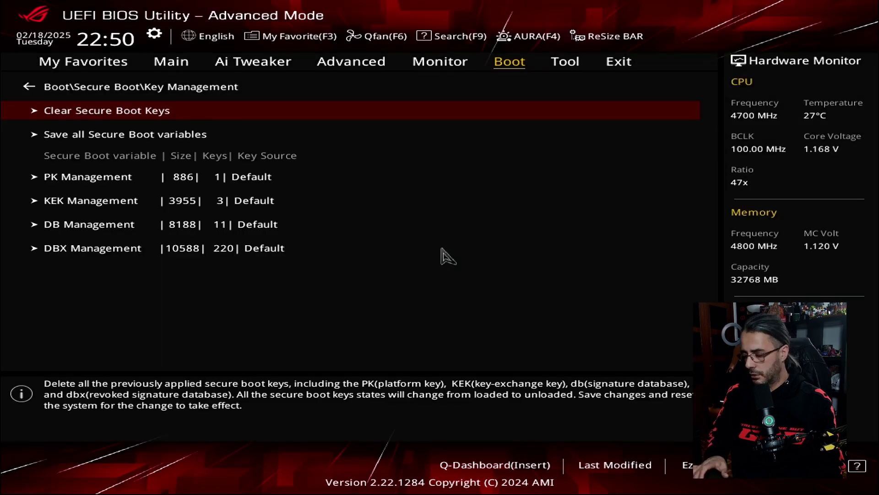
# Save the Secure Boot changes with a reset and switch the BIOS back to Advanced Mode
pyautogui.press('F10')
pyautogui.press('Return')
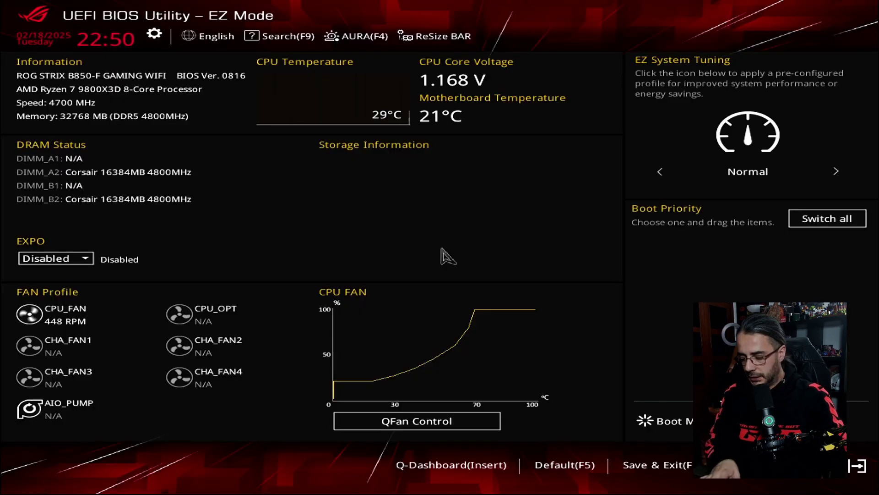
pyautogui.press('F7')
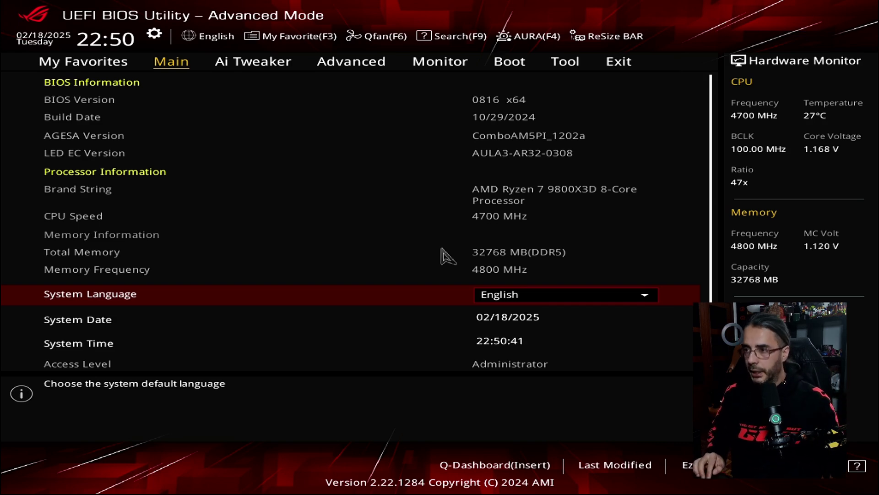
# Review the options in the Tool section from ASUS EZ Flash 3 Utility through Full HD Setup
pyautogui.press('Right')
pyautogui.press('Right')
pyautogui.press('Right')
pyautogui.press('Right')
pyautogui.press('Right')
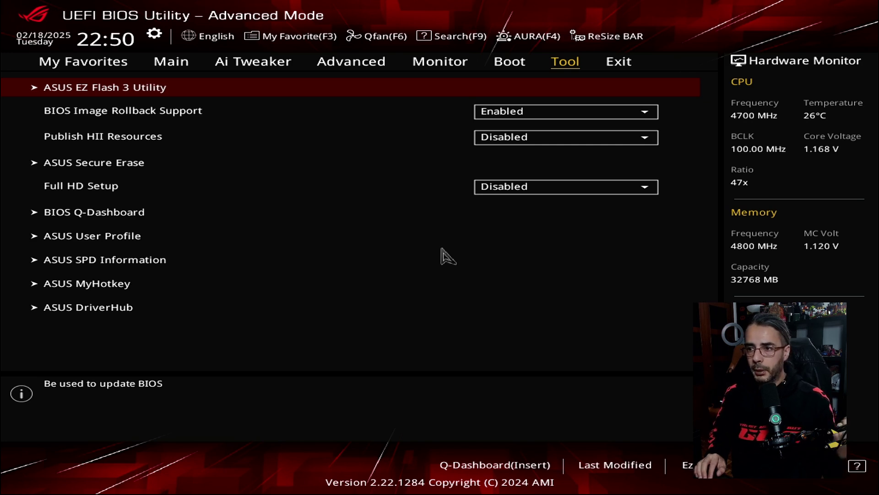
pyautogui.press('Down')
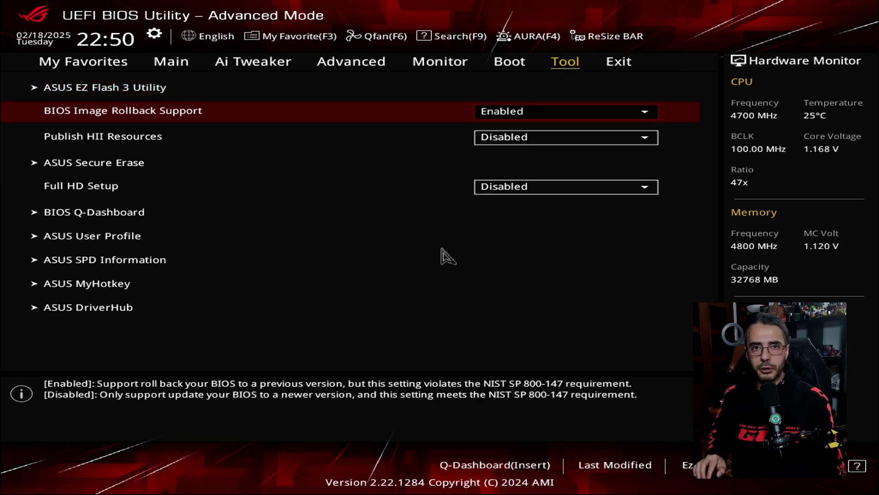
pyautogui.press('Down')
pyautogui.press('Down')
pyautogui.press('Down')
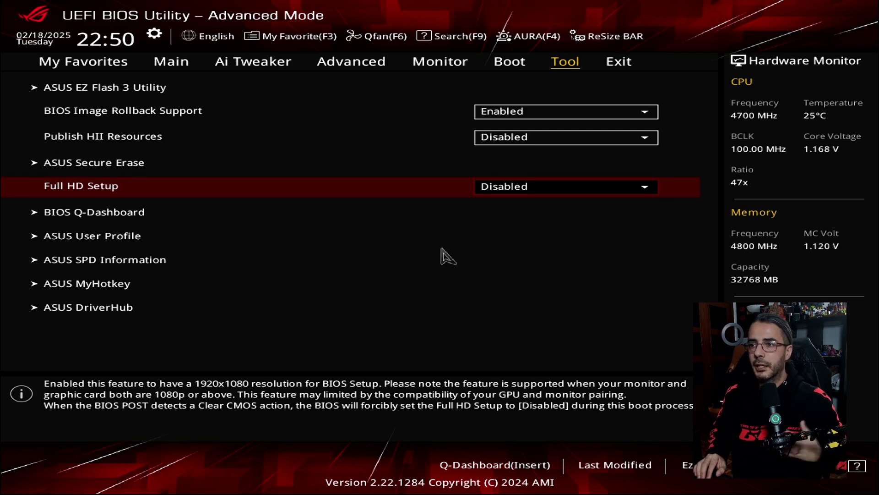
# Check the Download & Install ASUS DriverHub app setting under ASUS DriverHub and return to the Tool list
pyautogui.press('Down')
pyautogui.press('Down')
pyautogui.press('Down')
pyautogui.press('Down')
pyautogui.press('Down')
pyautogui.press('Return')
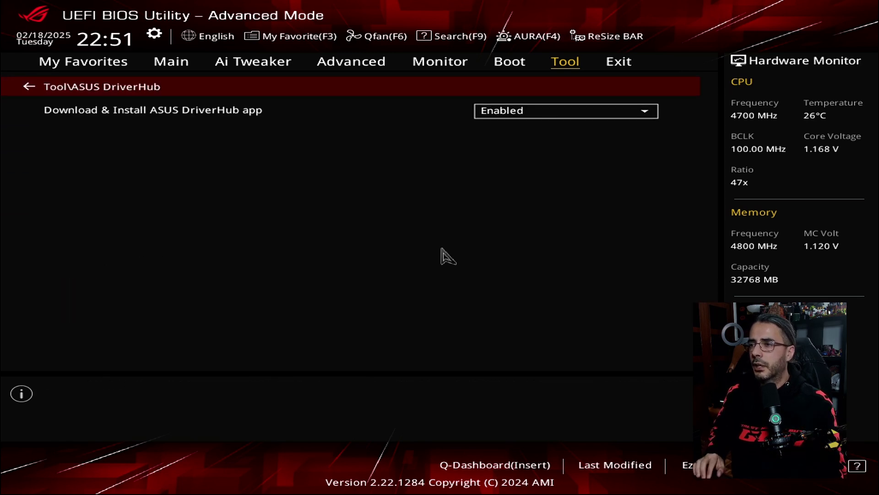
pyautogui.press('Down')
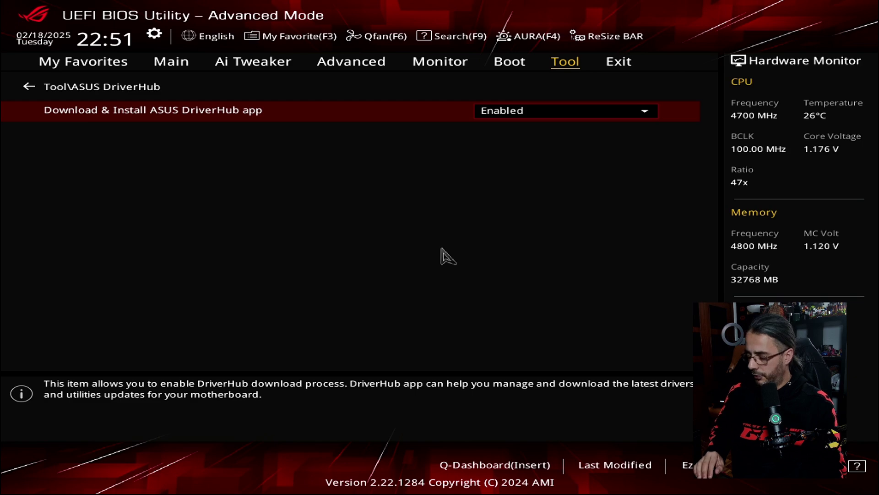
pyautogui.press('Up')
pyautogui.press('Return')
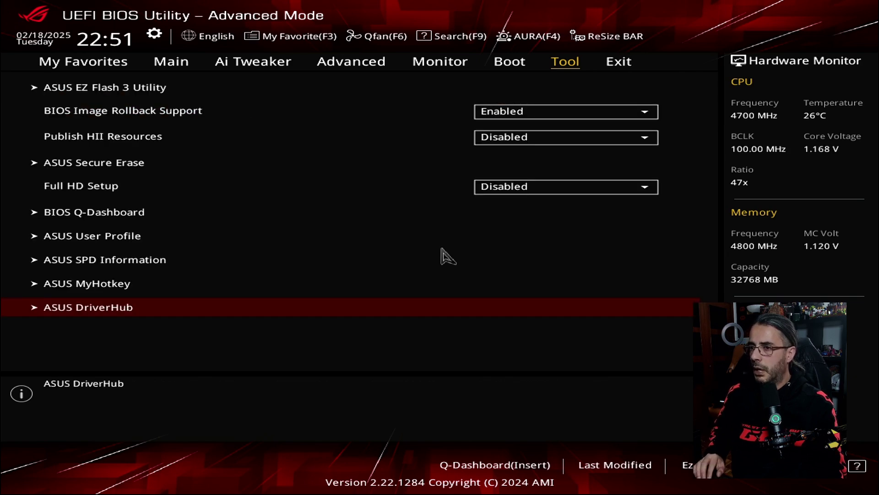
pyautogui.press('Left')
pyautogui.press('Left')
pyautogui.press('Left')
pyautogui.press('Right')
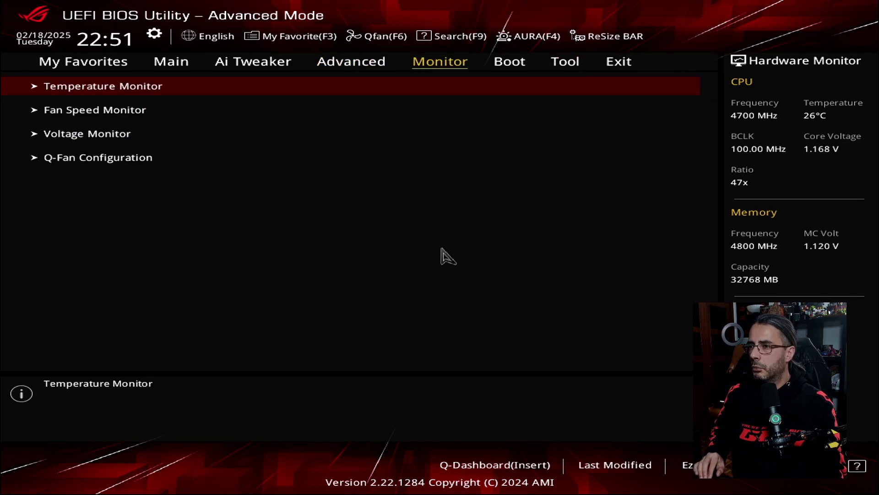
pyautogui.press('Right')
pyautogui.press('Right')
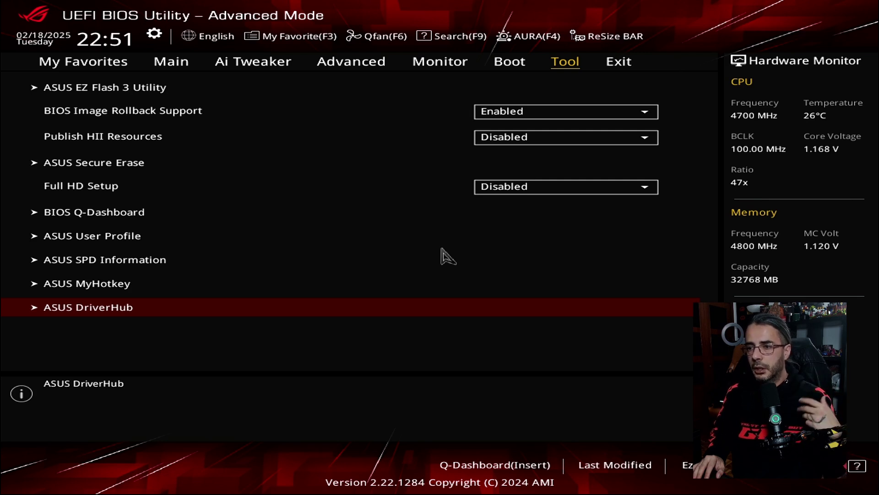
# Set Download & Install ASUS DriverHub app to Disabled and return to the Tool list
pyautogui.press('Return')
pyautogui.press('Down')
pyautogui.press('Return')
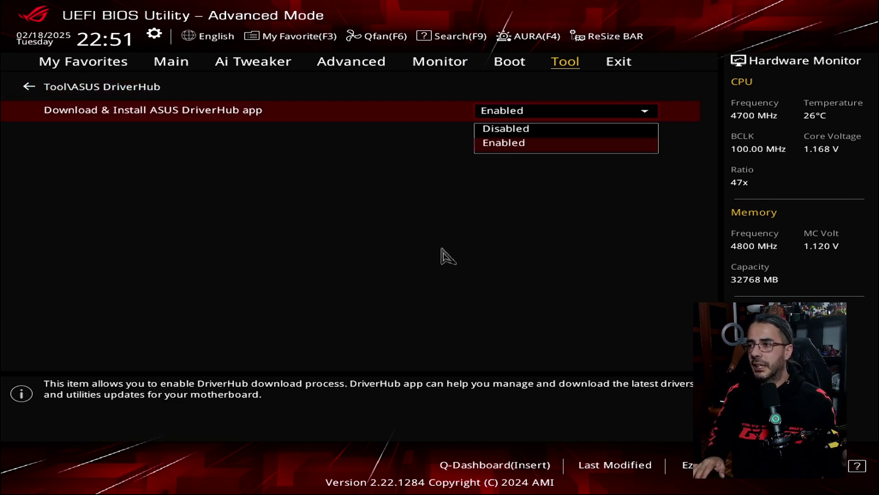
pyautogui.press('Up')
pyautogui.press('Return')
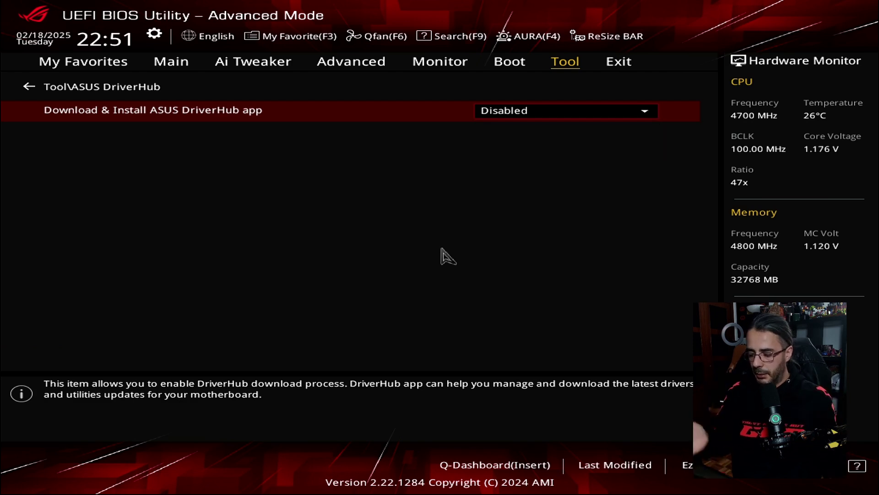
pyautogui.press('Escape')
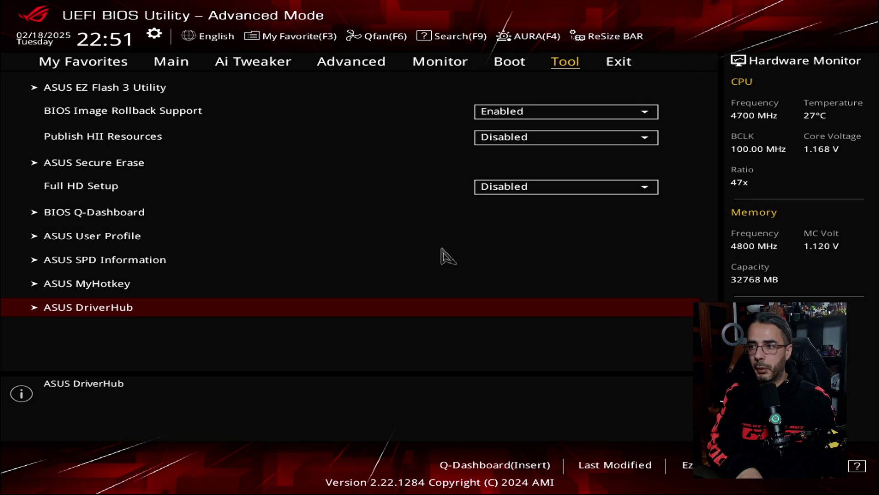
pyautogui.press('Escape')
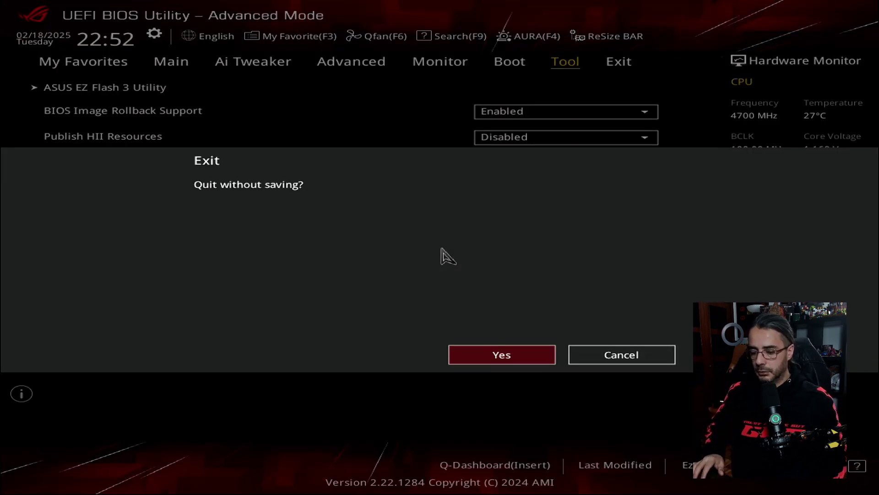
pyautogui.press('Escape')
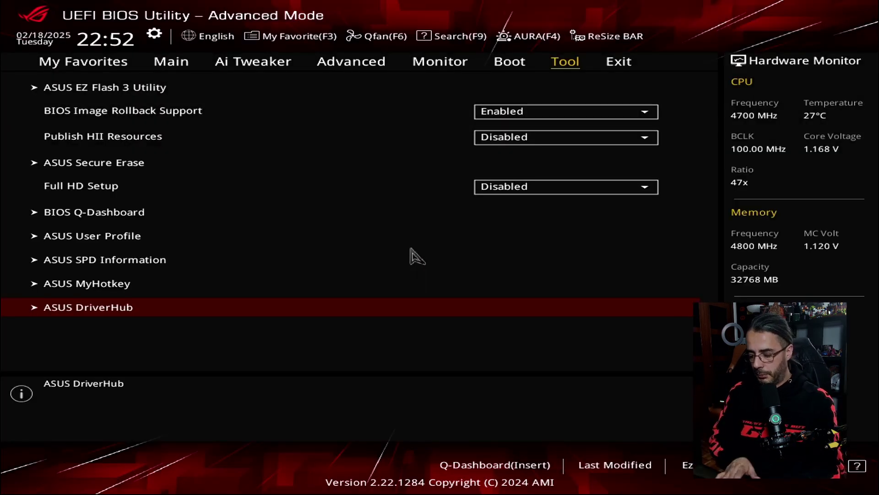
pyautogui.press('F7')
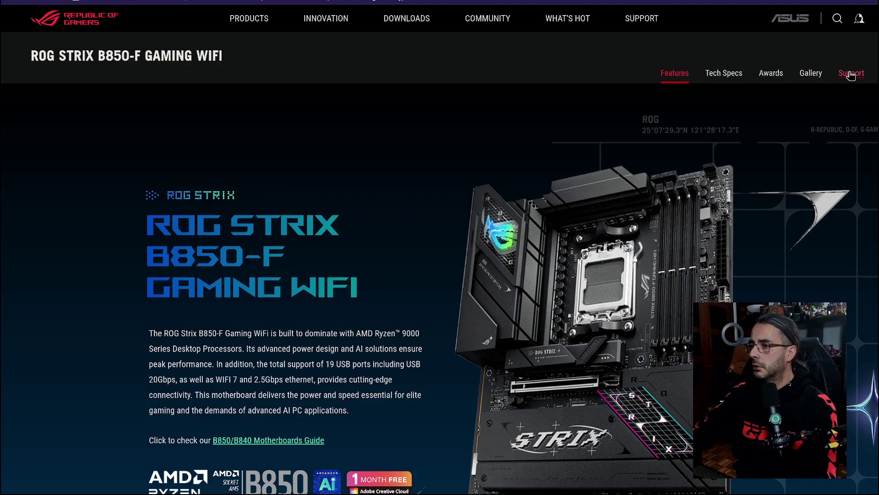
# From the ROG STRIX B850-F GAMING WIFI support page in the web browser, list all BIOS versions and save the version 1005 zip to the desktop
pyautogui.click(850, 74)
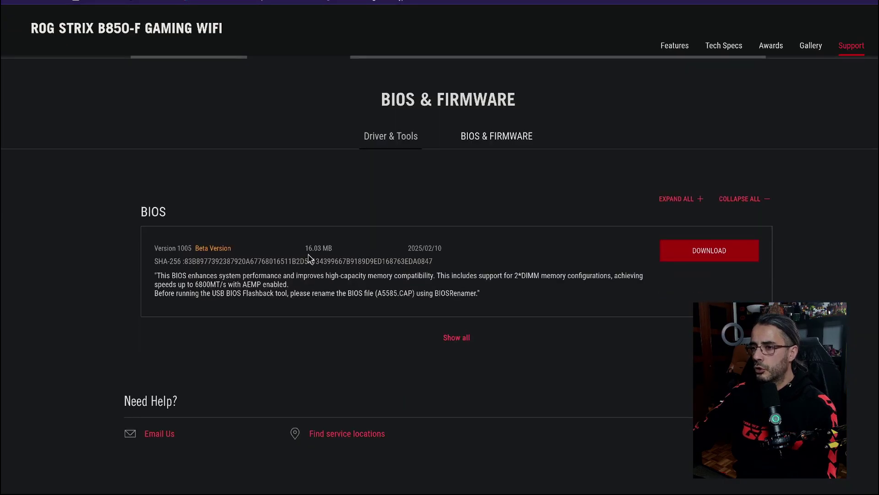
pyautogui.click(448, 338)
pyautogui.scroll(-3, 367, 300)
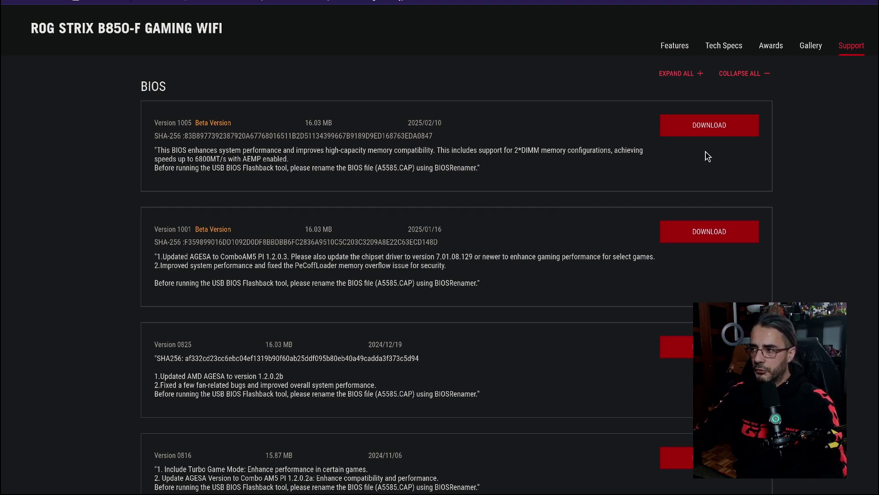
pyautogui.click(711, 131)
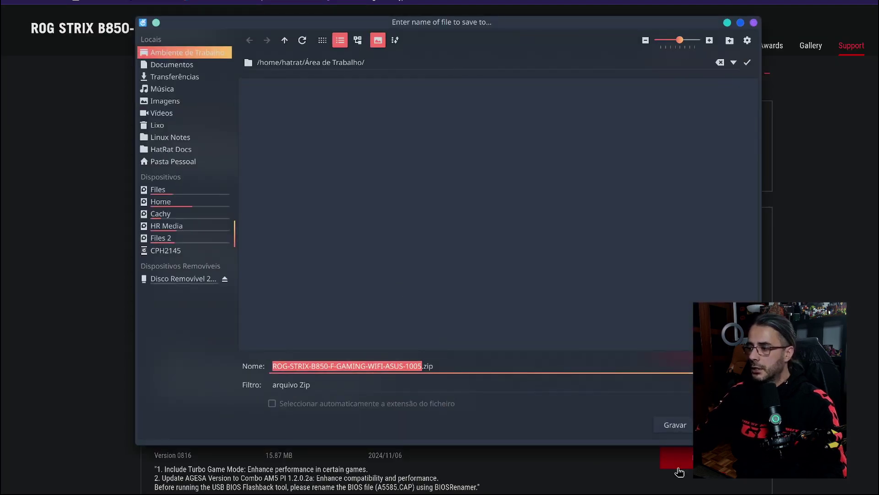
pyautogui.click(677, 434)
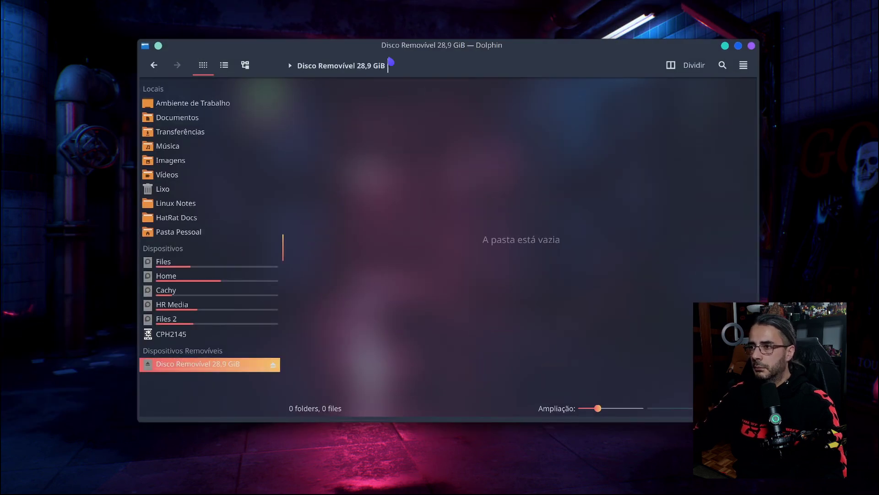
# Extract the ROG STRIX B850-F BIOS version 1005 zip on the desktop and open the extracted ROG-STRIX-B850-F-GAMING-WIFI-ASUS-1005 folder
pyautogui.moveTo(391, 62); pyautogui.dragTo(552, 54)
pyautogui.rightClick(269, 94)
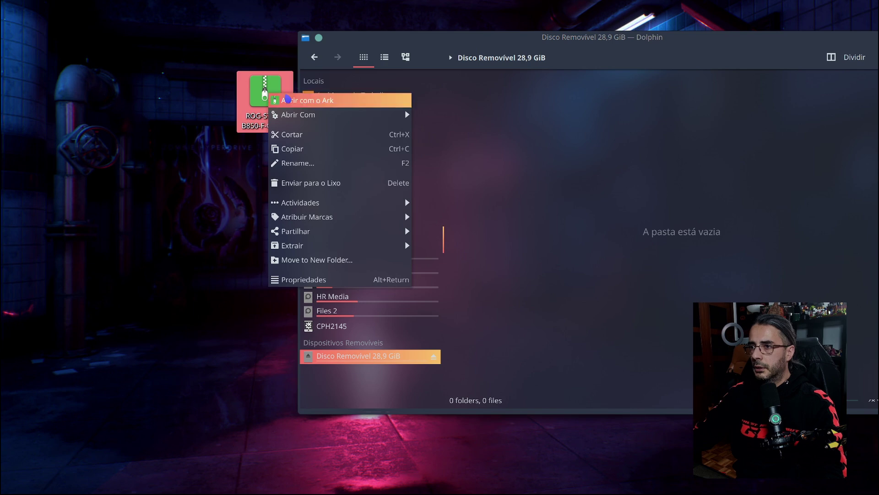
pyautogui.moveTo(407, 246)
pyautogui.click(460, 258)
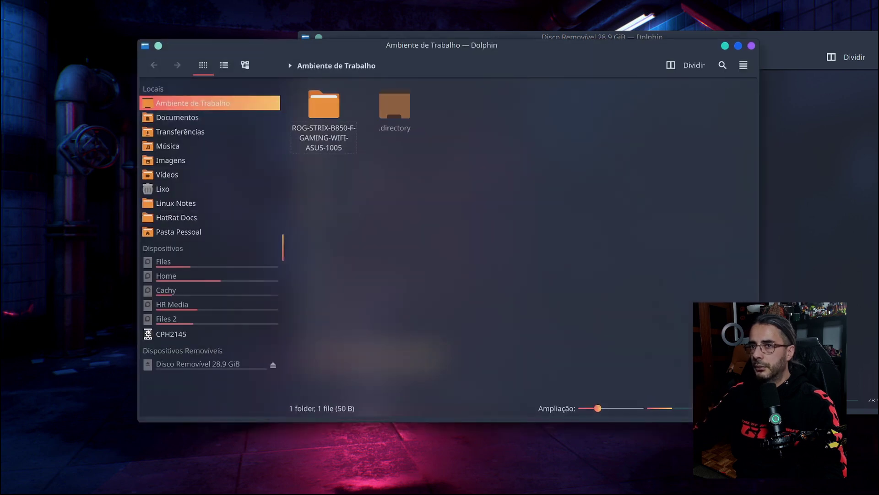
pyautogui.doubleClick(308, 123)
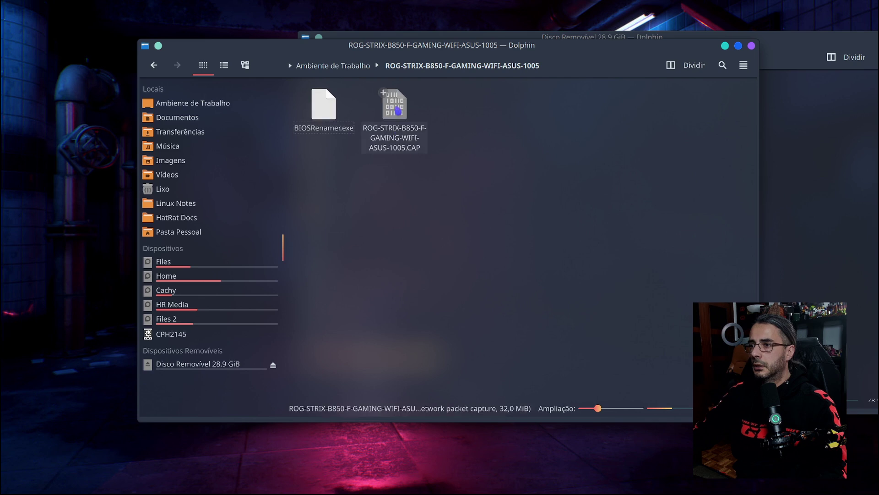
# Copy ROG-STRIX-B850-F-GAMING-WIFI-ASUS-1005.CAP to the empty 28,9 GiB removable drive
pyautogui.click(411, 132)
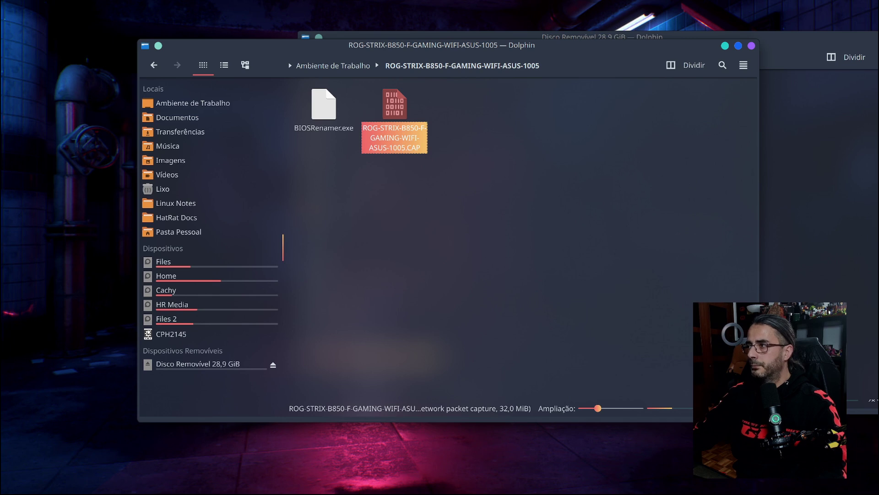
pyautogui.middleClick(190, 368)
pyautogui.click(515, 93)
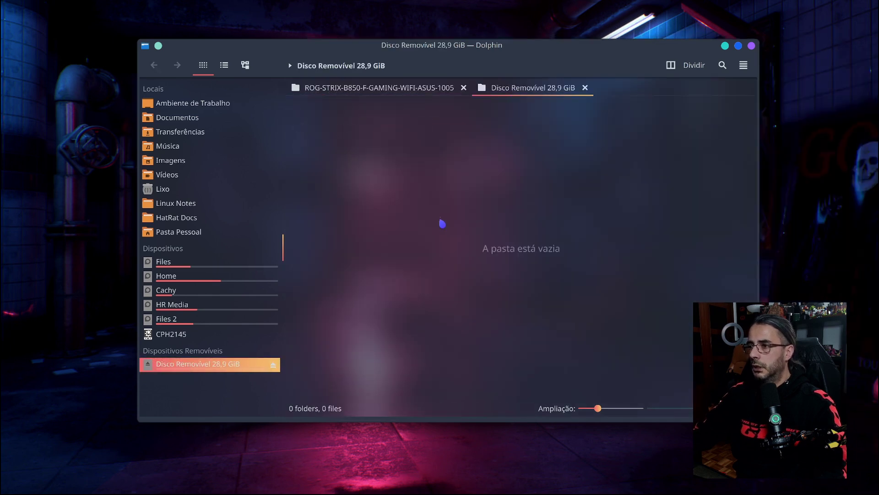
pyautogui.hotkey('ctrl', 'v')
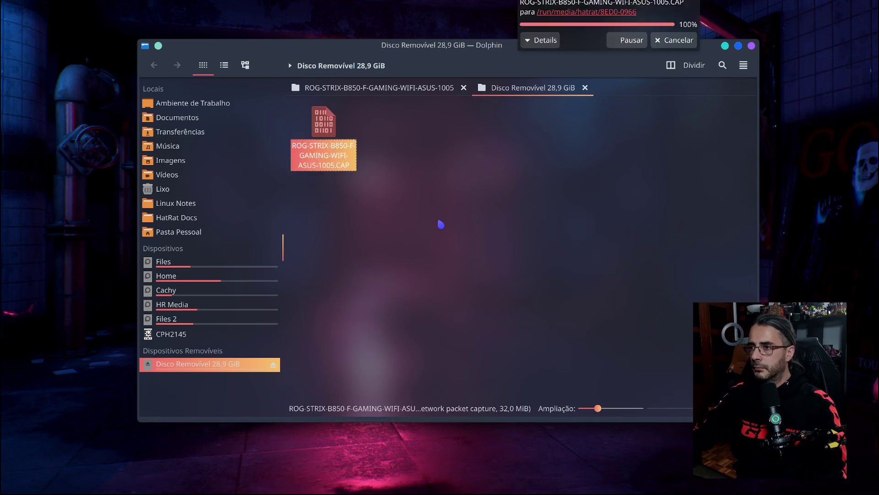
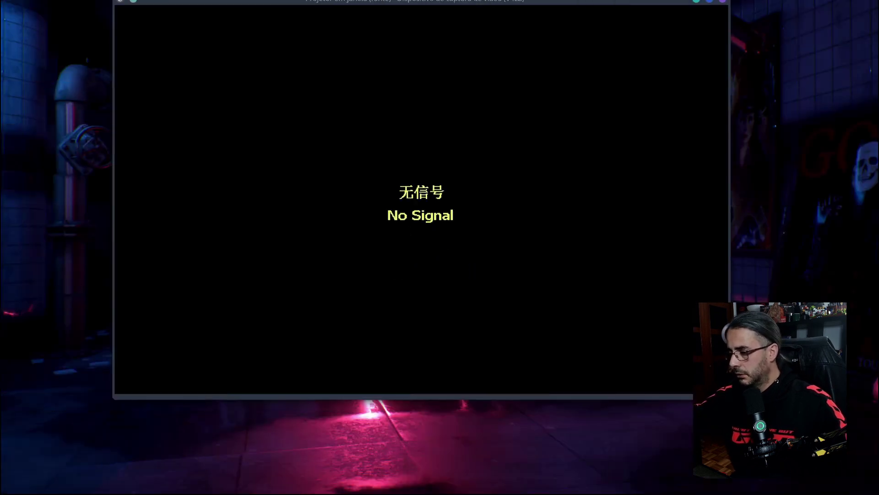
# Enlarge the video capture projector window and reposition it on the desktop
pyautogui.moveTo(400, 2); pyautogui.dragTo(391, 34)
pyautogui.moveTo(105, 30); pyautogui.dragTo(59, 6)
pyautogui.moveTo(159, 12); pyautogui.dragTo(222, 15)
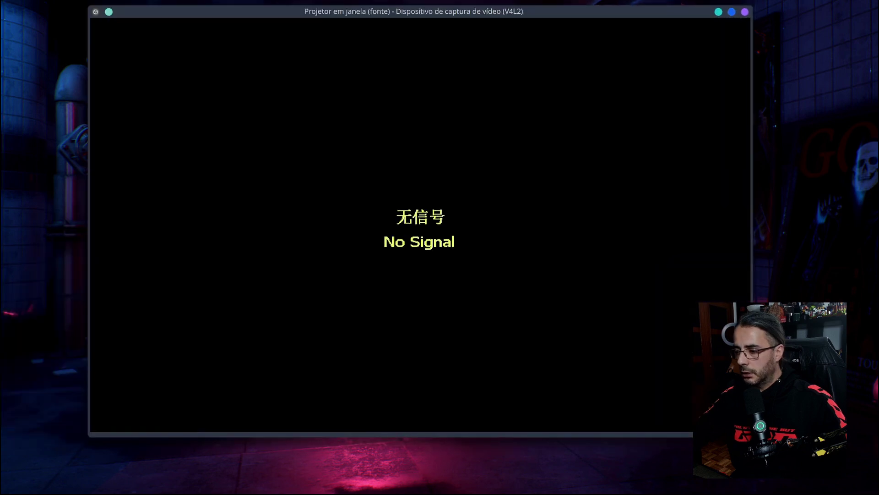
pyautogui.moveTo(389, 11); pyautogui.dragTo(360, 15)
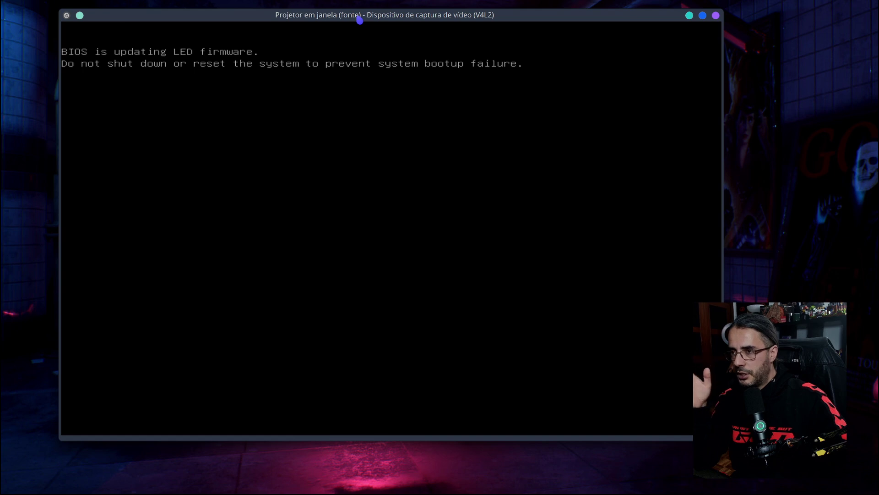
pyautogui.moveTo(360, 20); pyautogui.dragTo(366, 27)
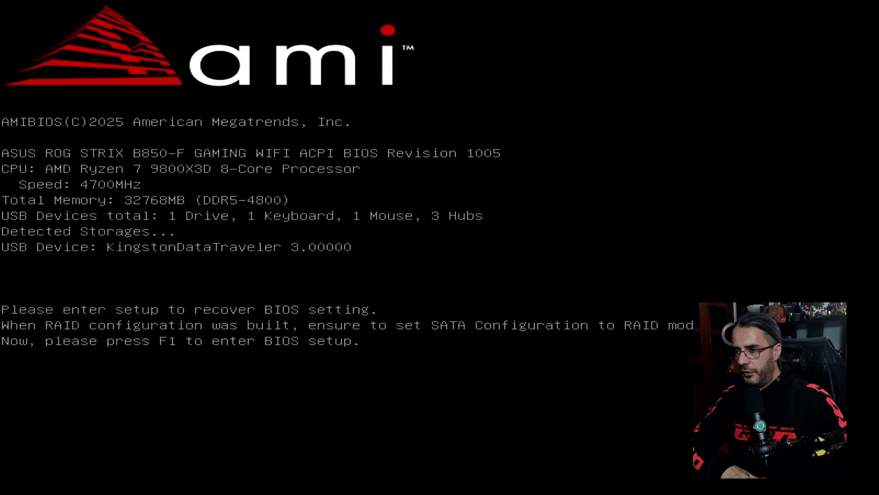
# Enter BIOS setup from the AMI boot screen, switch to Advanced Mode and go to the Advanced section
pyautogui.press('F1')
pyautogui.press('F7')
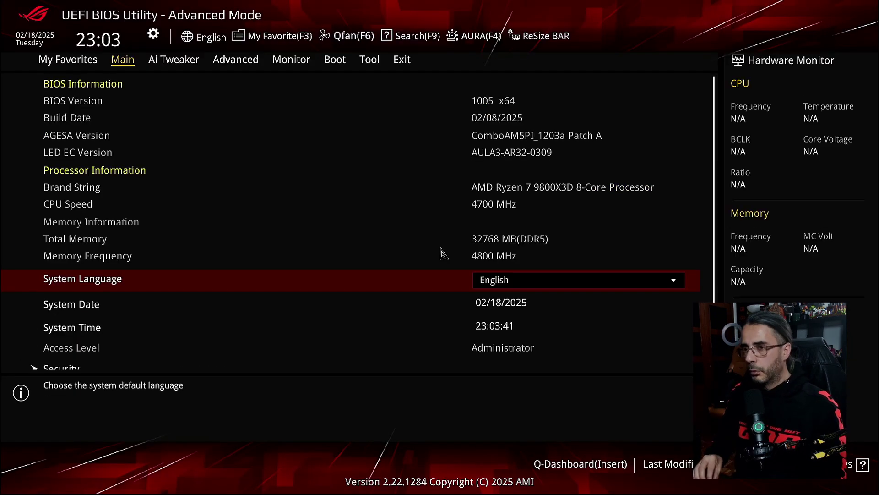
pyautogui.press('Right')
pyautogui.press('Right')
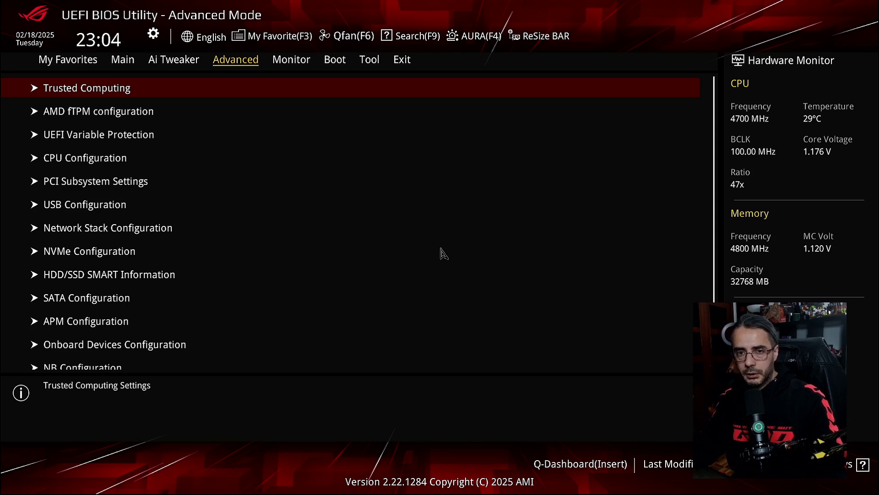
# Set Integrated Graphics to Disabled under NB Configuration and return to the Advanced list
pyautogui.press('Up')
pyautogui.press('Up')
pyautogui.press('Up')
pyautogui.press('Up')
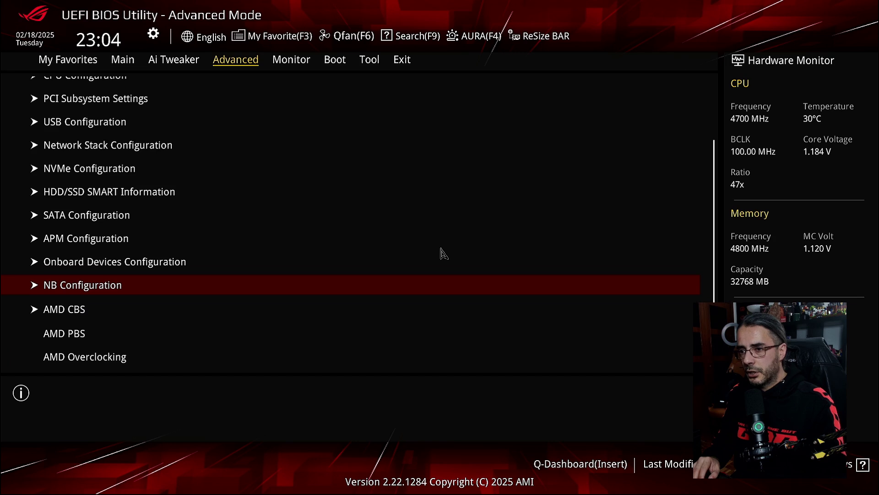
pyautogui.press('Return')
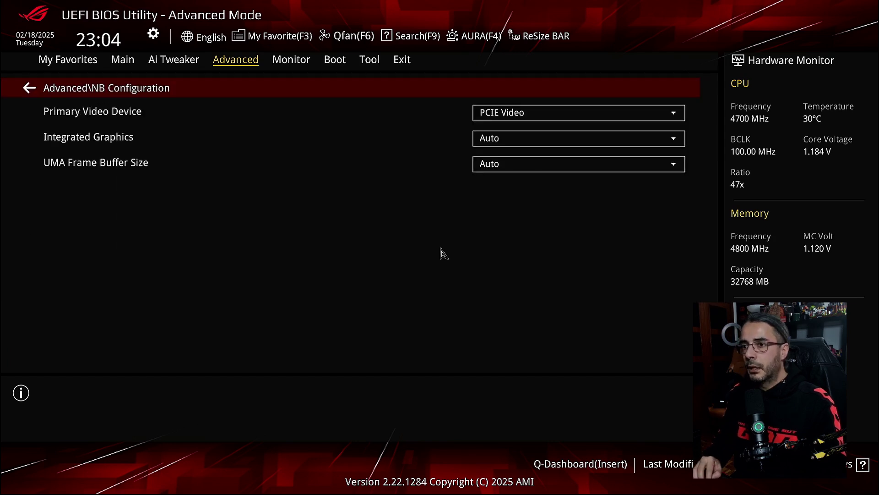
pyautogui.press('Down')
pyautogui.press('Down')
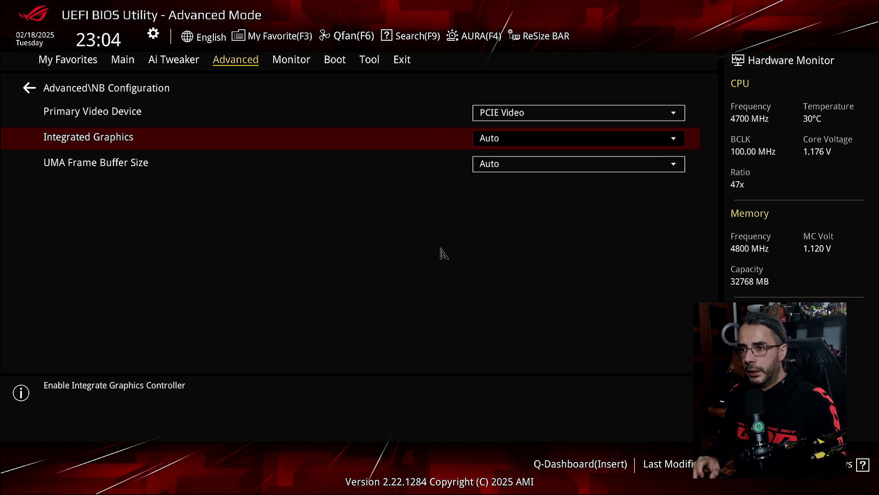
pyautogui.press('Return')
pyautogui.press('Up')
pyautogui.press('Up')
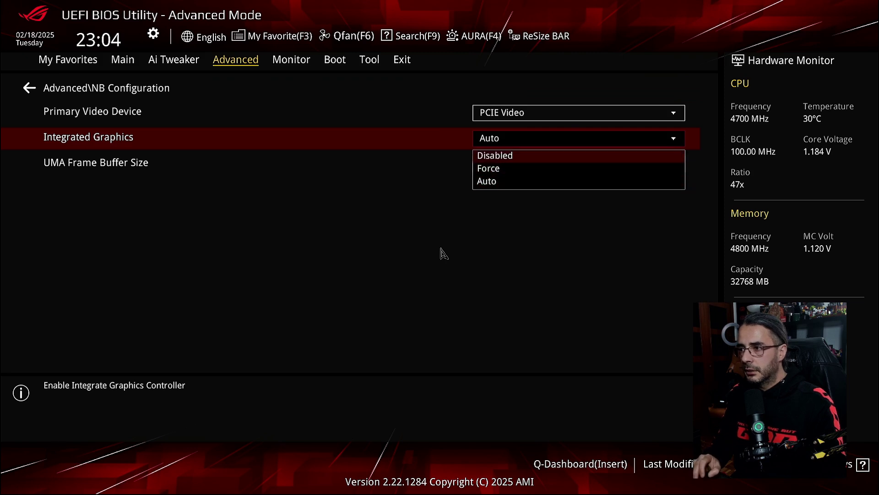
pyautogui.press('Return')
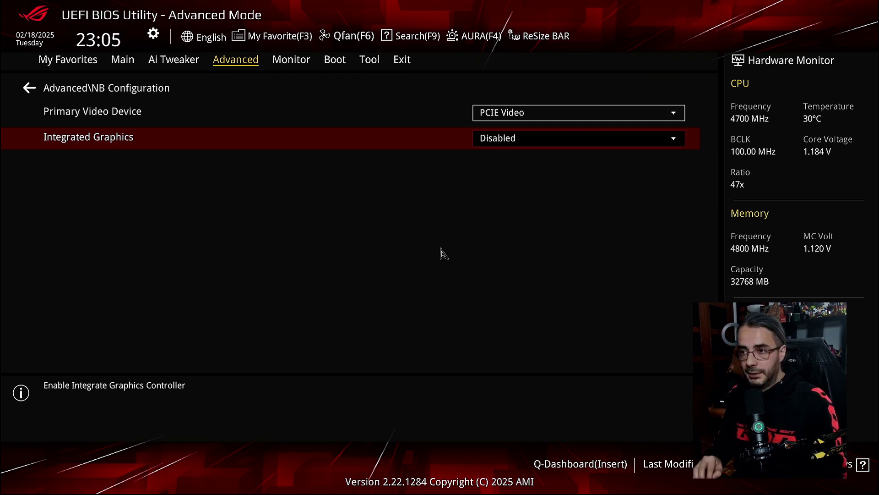
pyautogui.press('Escape')
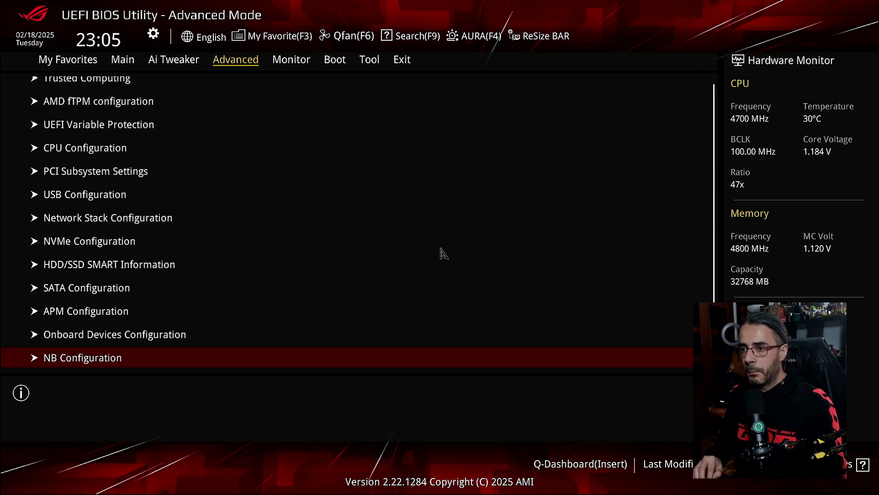
# Check Above 4G Decoding and Resize BAR Support under PCI Subsystem Settings and return to the Advanced list
pyautogui.press('Up')
pyautogui.press('Up')
pyautogui.press('Up')
pyautogui.press('Up')
pyautogui.press('Up')
pyautogui.press('Up')
pyautogui.press('Up')
pyautogui.press('Up')
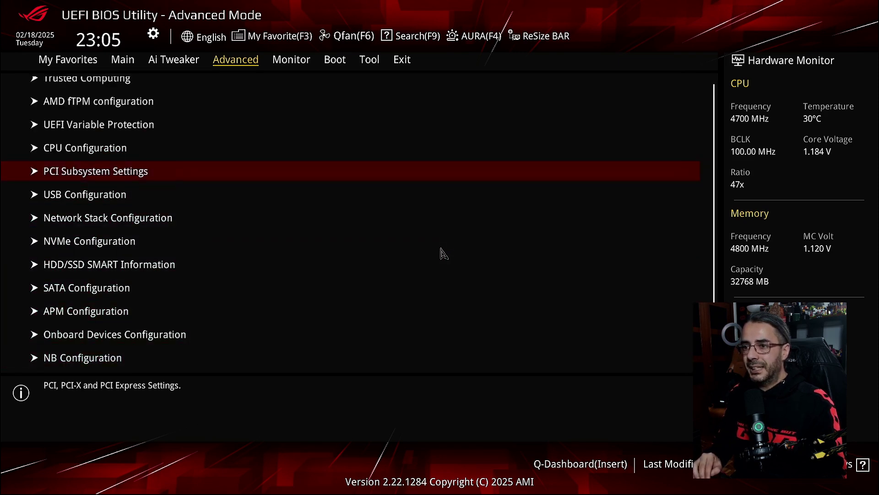
pyautogui.press('Return')
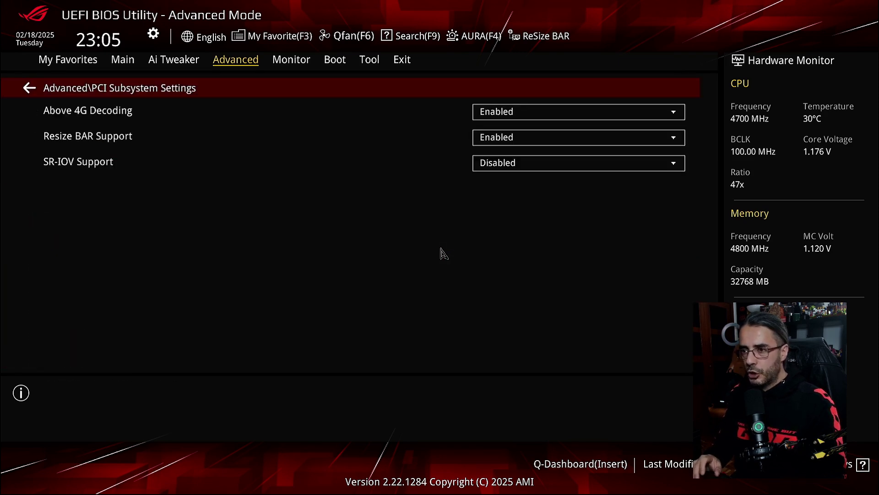
pyautogui.press('Down')
pyautogui.press('Down')
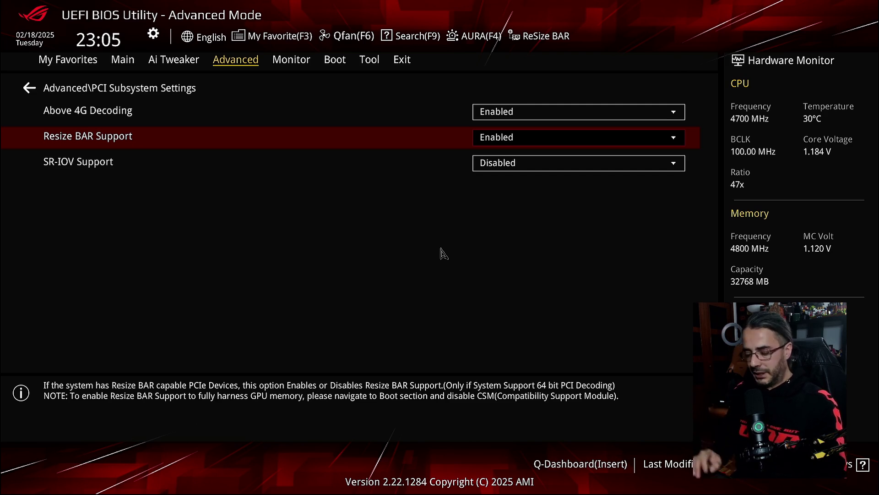
pyautogui.press('Escape')
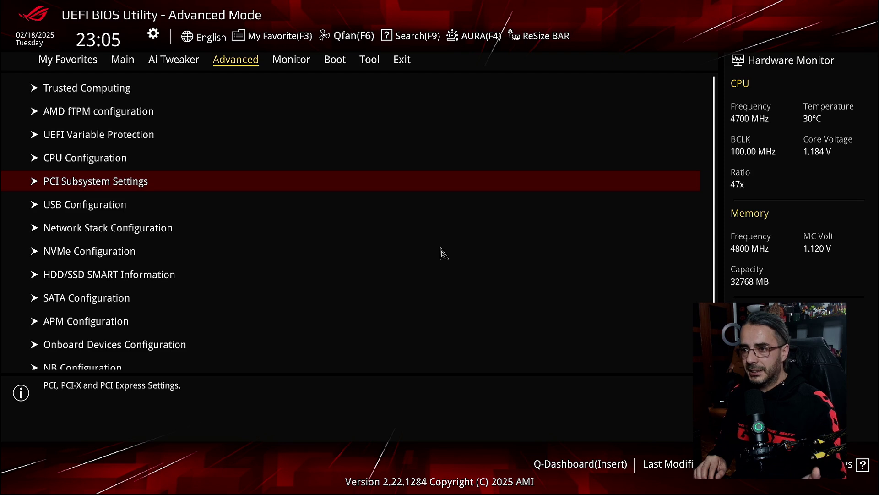
# Set Above 4G Decoding to Disabled under PCI Subsystem Settings
pyautogui.press('Return')
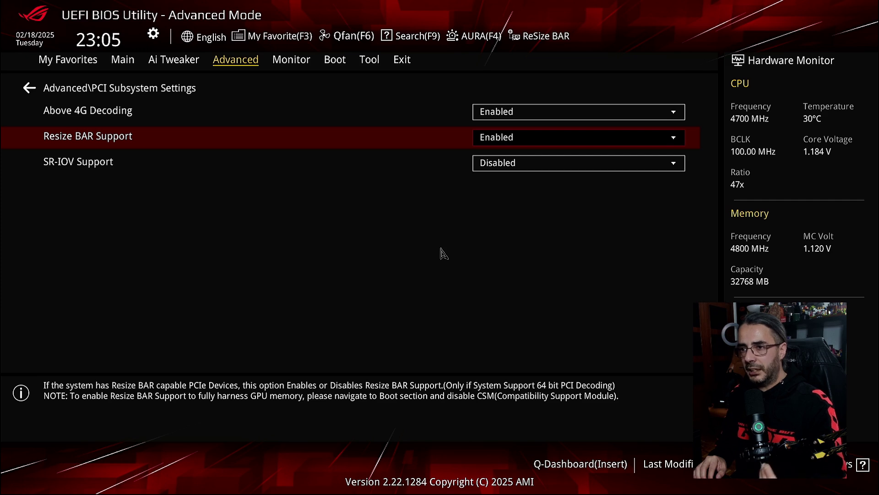
pyautogui.press('Up')
pyautogui.press('Return')
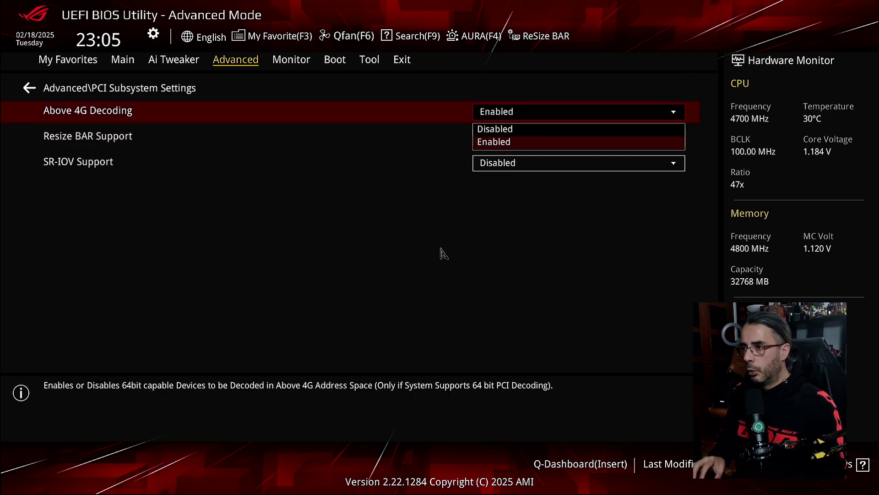
pyautogui.press('Up')
pyautogui.press('Return')
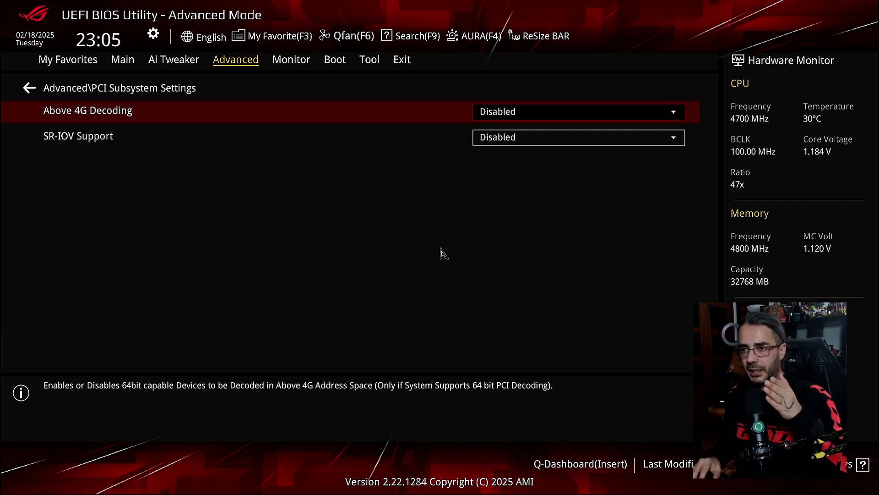
# Set Above 4G Decoding back to Enabled, check Resize BAR Support and return to the Advanced list
pyautogui.press('Return')
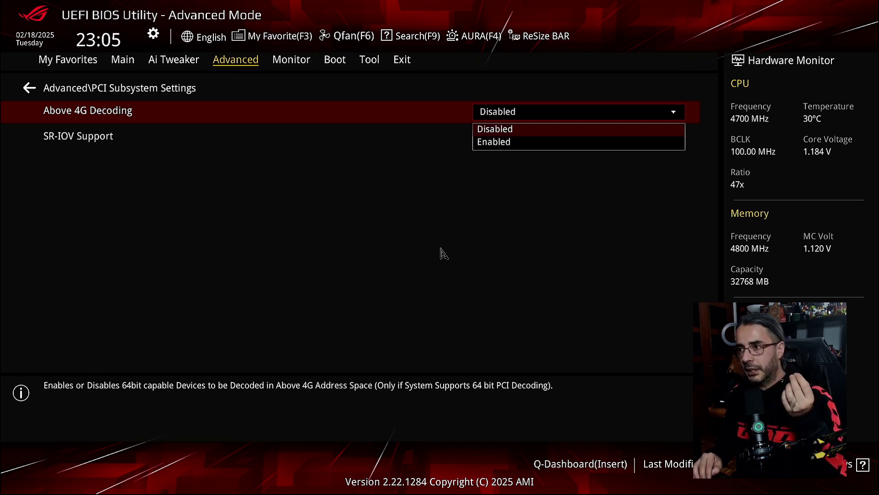
pyautogui.press('Down')
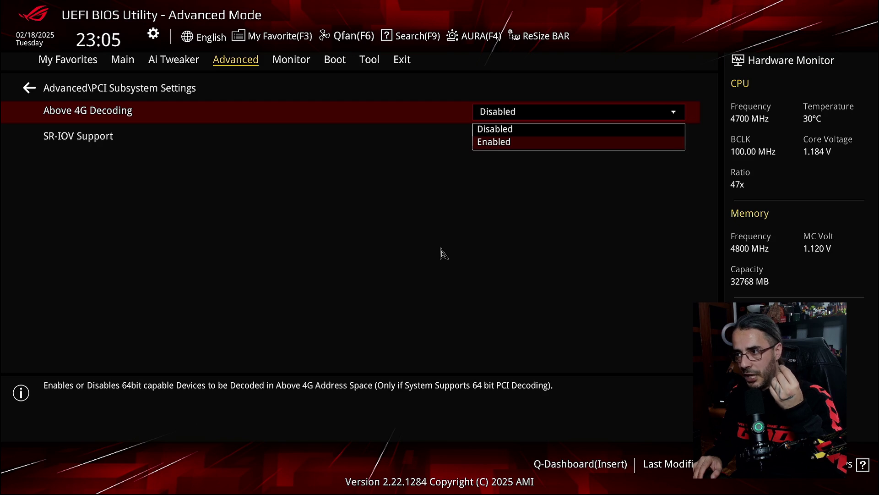
pyautogui.press('Return')
pyautogui.press('Down')
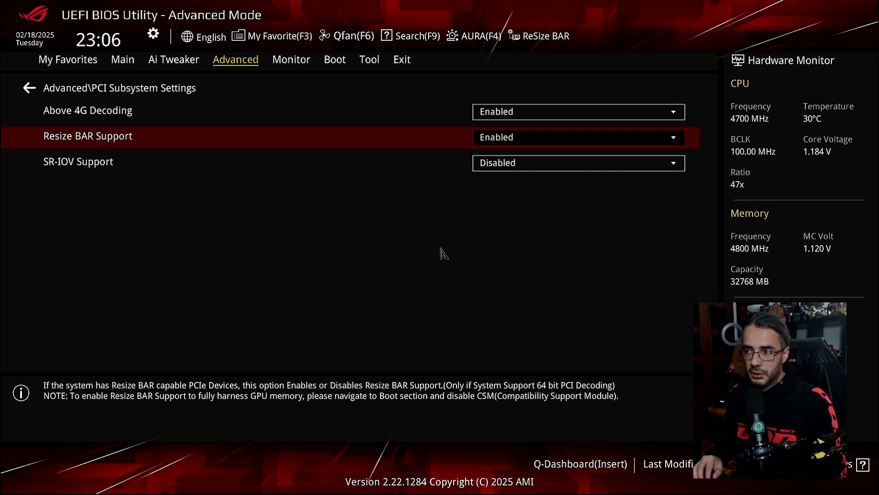
pyautogui.press('Escape')
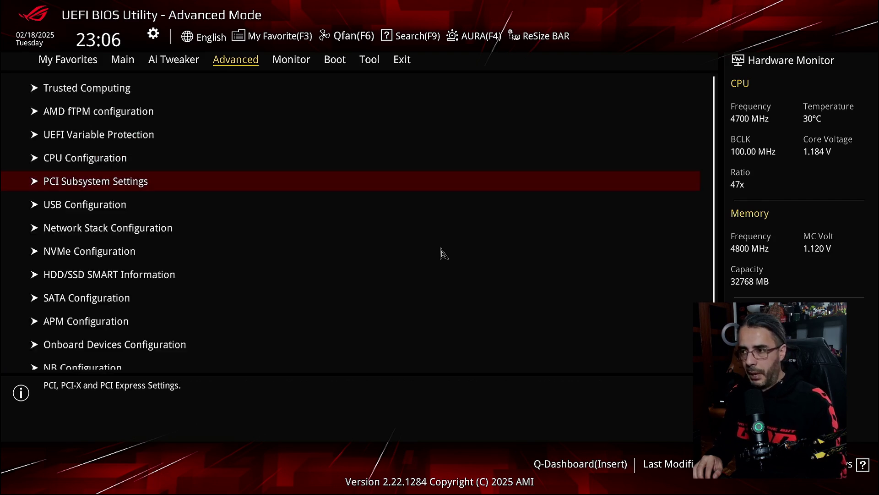
# Check the Launch CSM setting under CSM (Compatibility Support Module) in the Boot section and go to the Monitor section
pyautogui.press('Right')
pyautogui.press('Right')
pyautogui.press('Right')
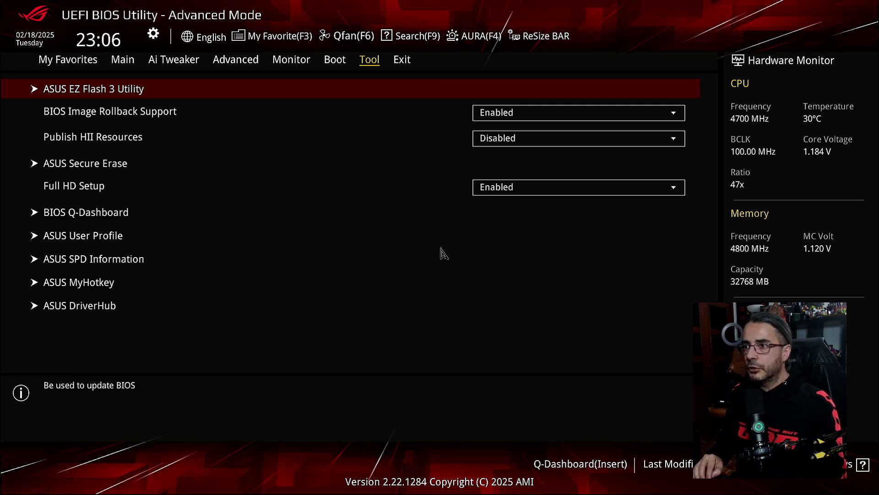
pyautogui.press('Left')
pyautogui.press('Return')
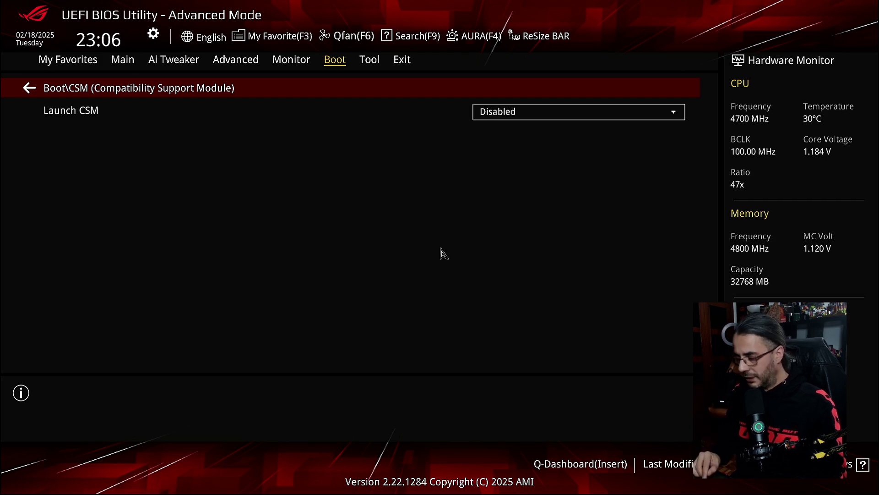
pyautogui.press('Down')
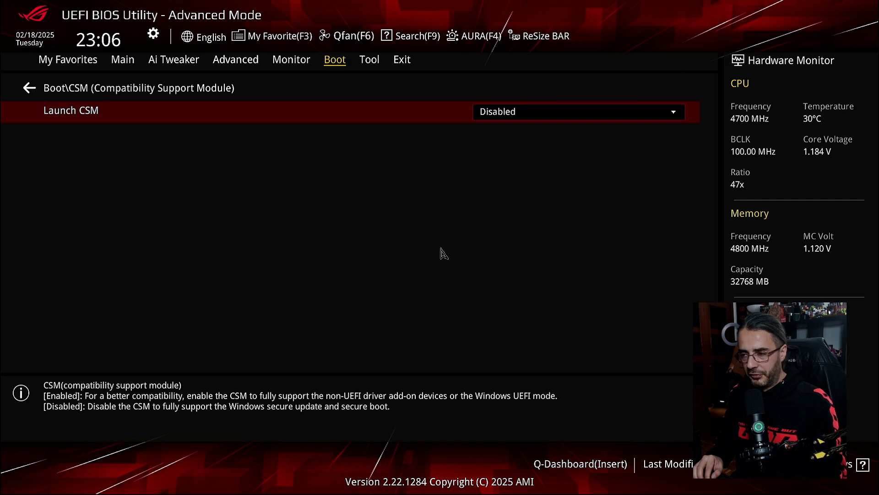
pyautogui.press('Escape')
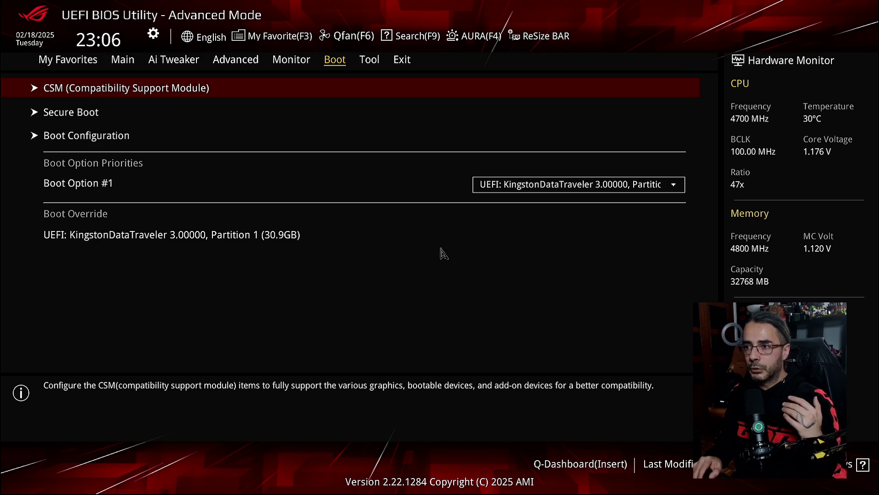
pyautogui.press('Return')
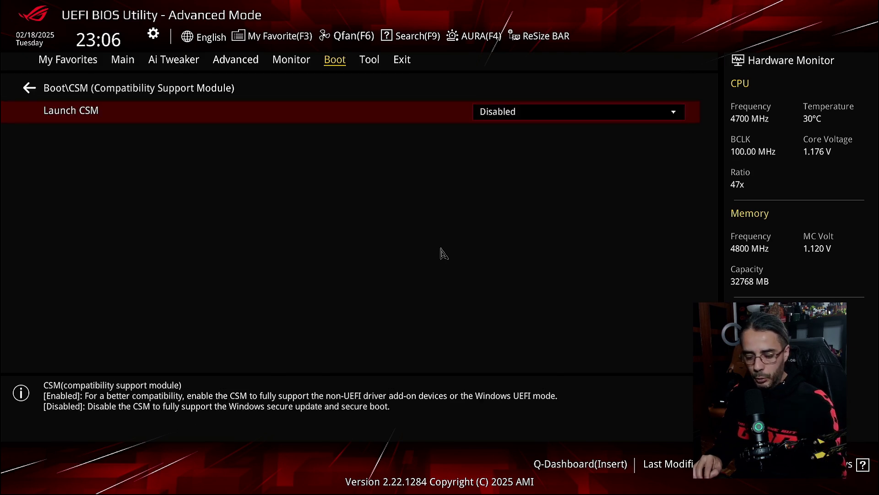
pyautogui.press('Escape')
pyautogui.press('Left')
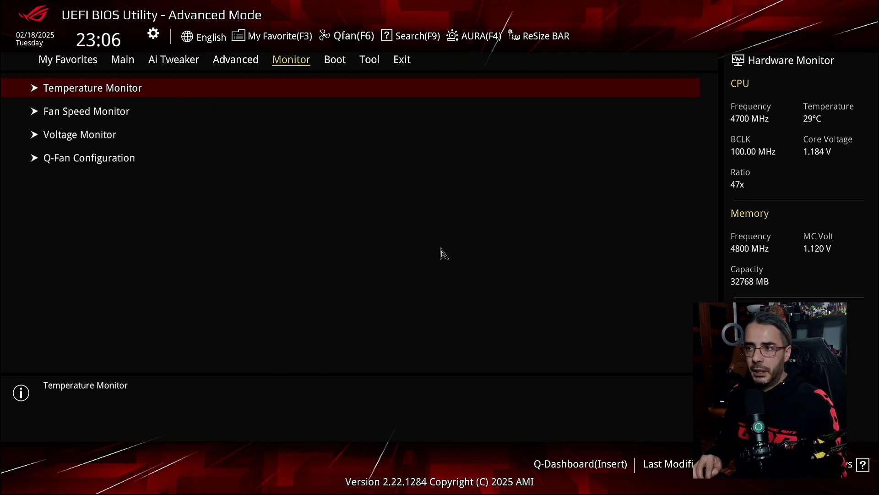
# Look through the Ai Tweaker settings from Ai Overclock Tuner down to Precision Boost Overdrive
pyautogui.press('Left')
pyautogui.press('Left')
pyautogui.press('Down')
pyautogui.press('Down')
pyautogui.press('Down')
pyautogui.press('Down')
pyautogui.press('Down')
pyautogui.press('Down')
pyautogui.press('Down')
pyautogui.press('Down')
pyautogui.press('Down')
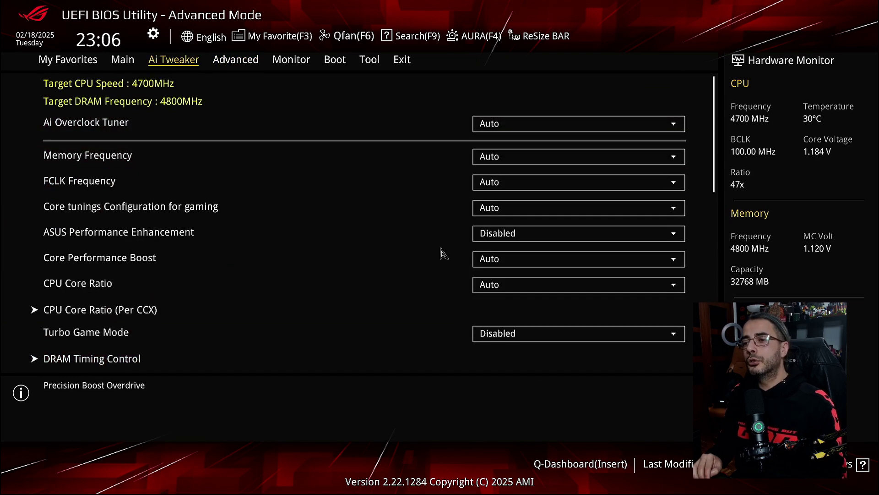
# Set SVM Mode to Disabled under CPU Configuration in the Advanced section and return to the Advanced list
pyautogui.press('Right')
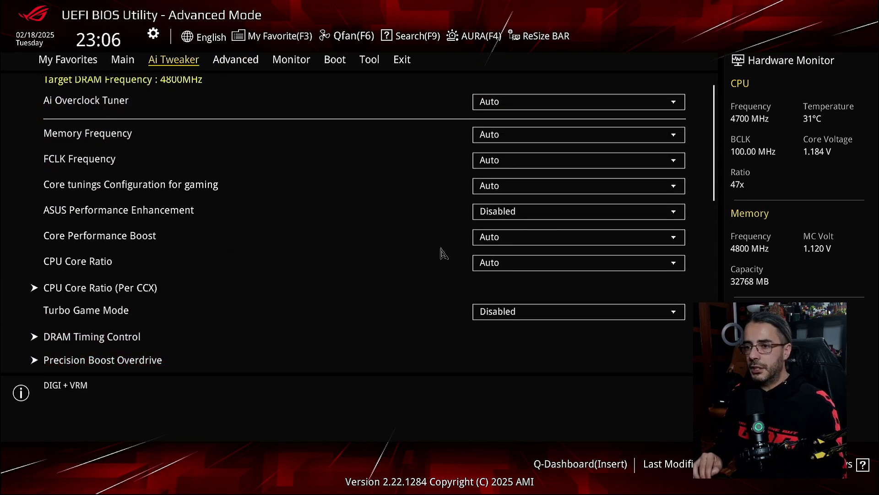
pyautogui.press('Up')
pyautogui.press('Up')
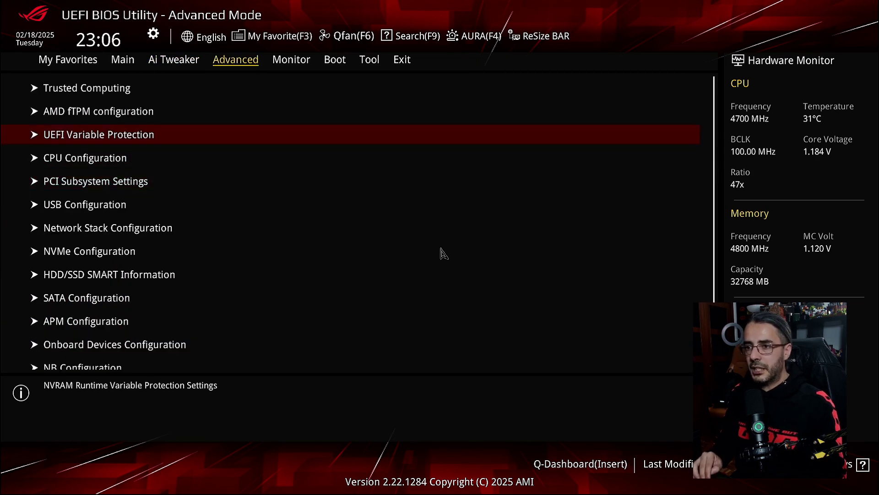
pyautogui.press('Down')
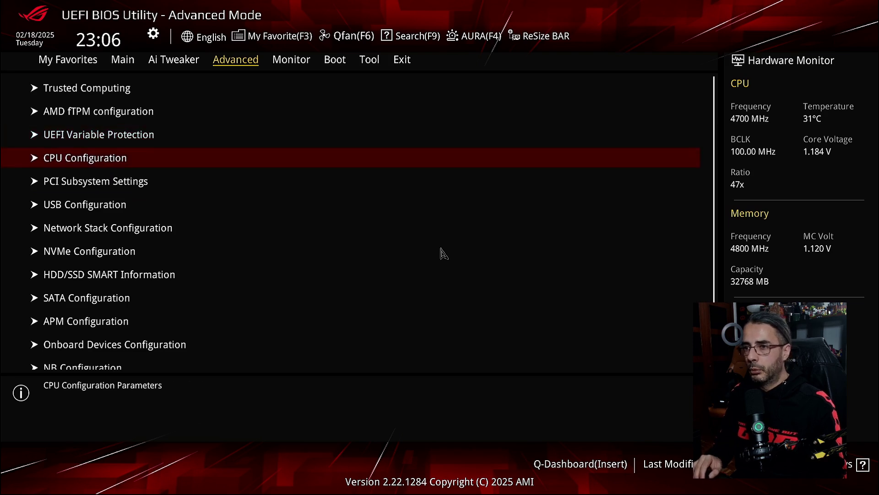
pyautogui.press('Return')
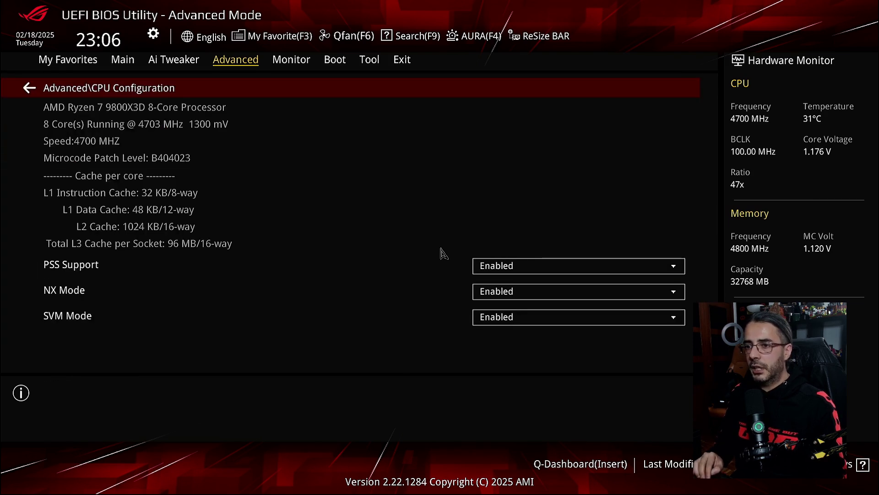
pyautogui.press('Down')
pyautogui.press('Down')
pyautogui.press('Down')
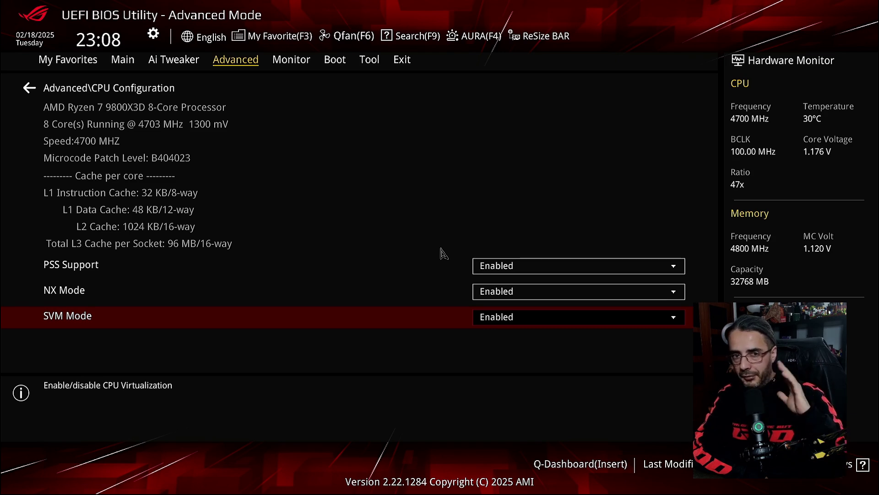
pyautogui.press('Return')
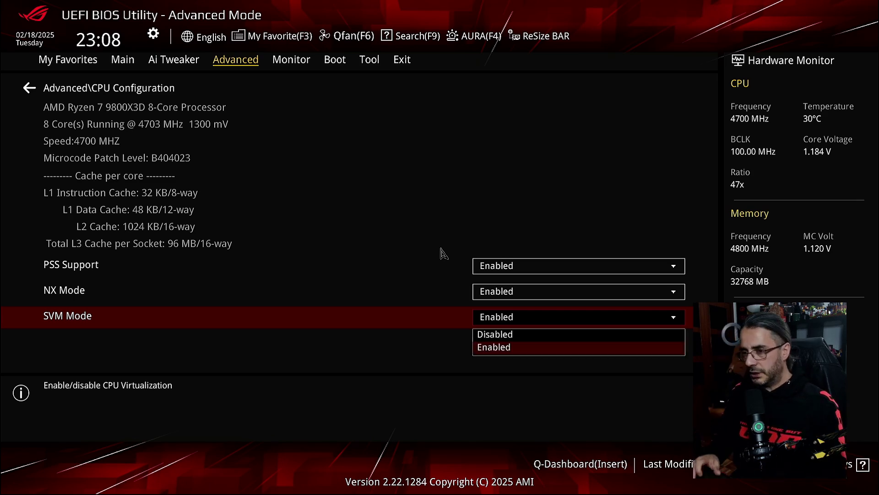
pyautogui.press('Up')
pyautogui.press('Return')
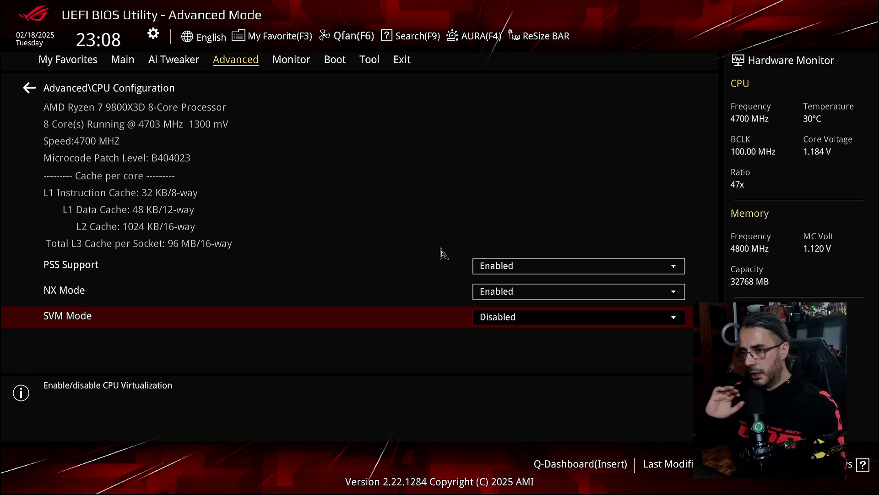
pyautogui.press('Escape')
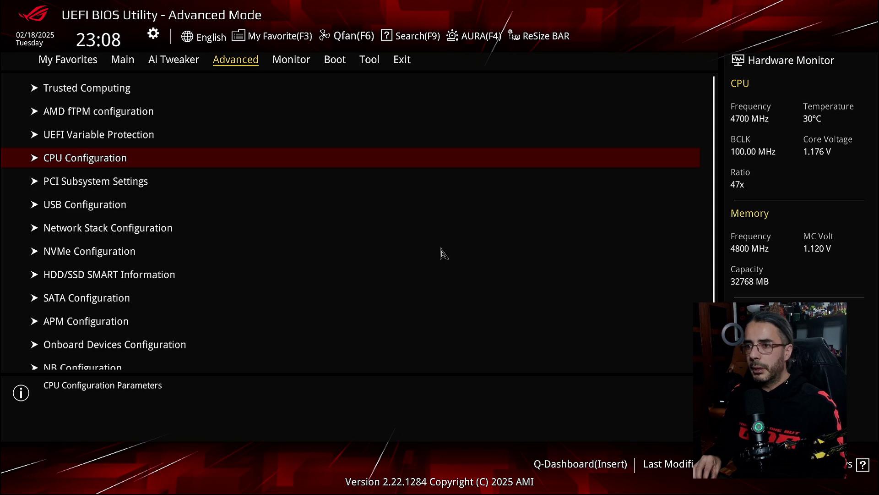
# Save the configuration changes, reset the system and enter the BIOS again in Advanced Mode
pyautogui.press('Left')
pyautogui.press('F10')
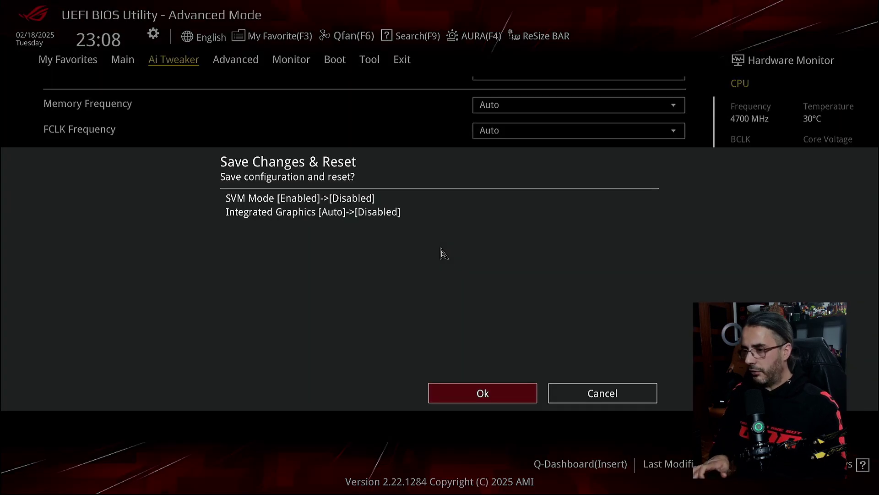
pyautogui.press('Return')
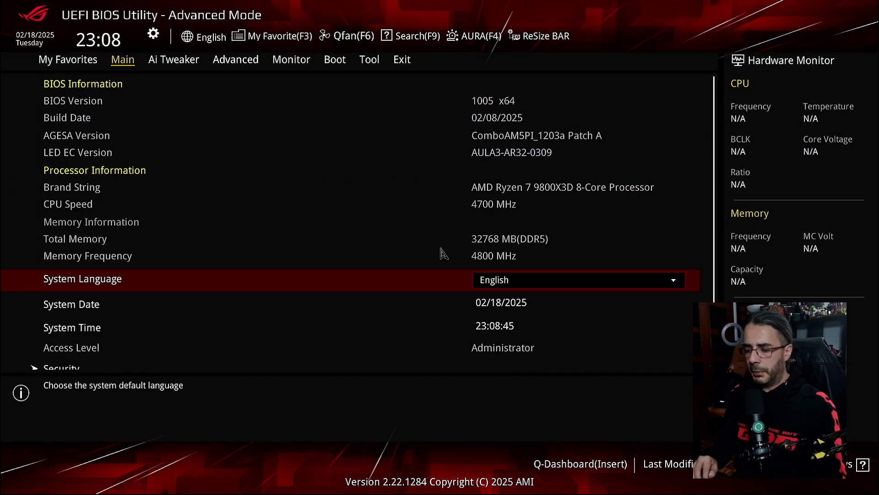
pyautogui.press('F7')
pyautogui.press('F7')
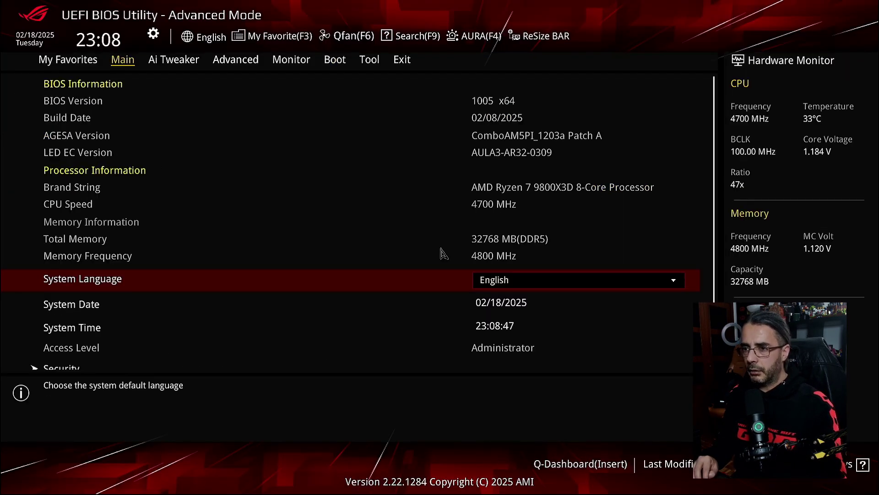
# Examine the available Ai Overclock Tuner options in Ai Tweaker, including the EXPO profiles, and close the list
pyautogui.press('Right')
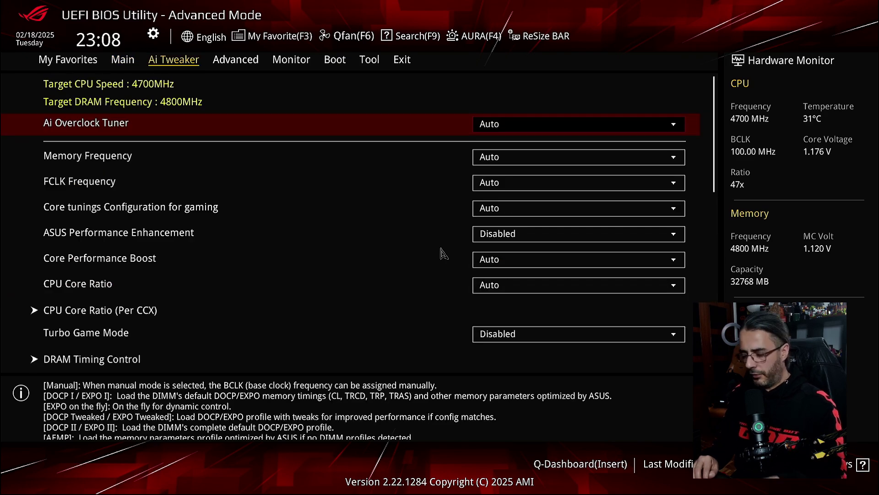
pyautogui.press('F7')
pyautogui.press('F7')
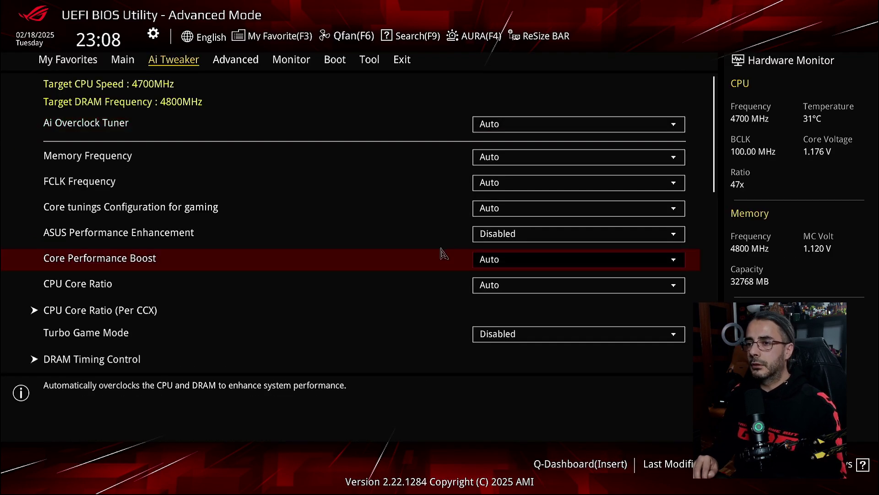
pyautogui.press('Up')
pyautogui.press('Up')
pyautogui.press('Up')
pyautogui.press('Up')
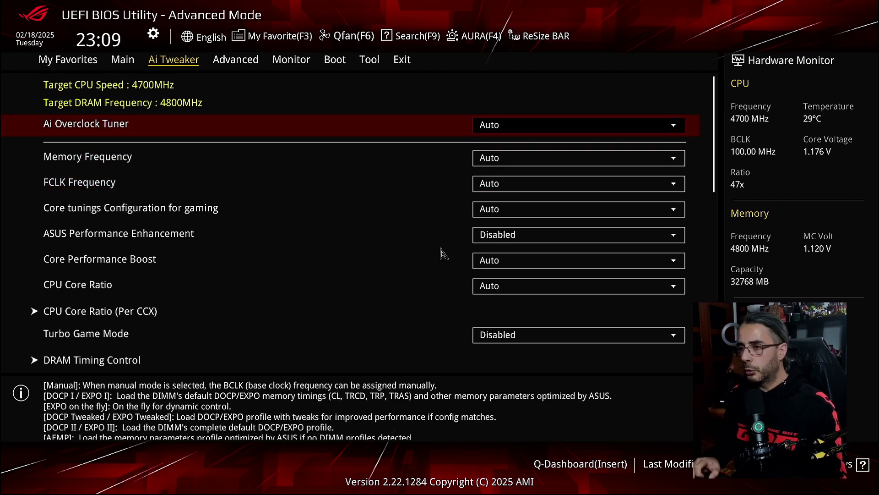
pyautogui.press('Return')
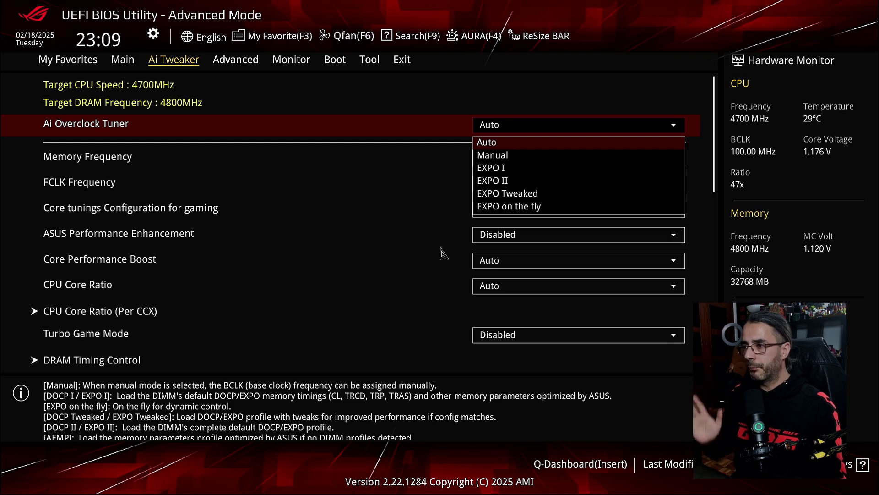
pyautogui.press('Down')
pyautogui.press('Down')
pyautogui.press('Down')
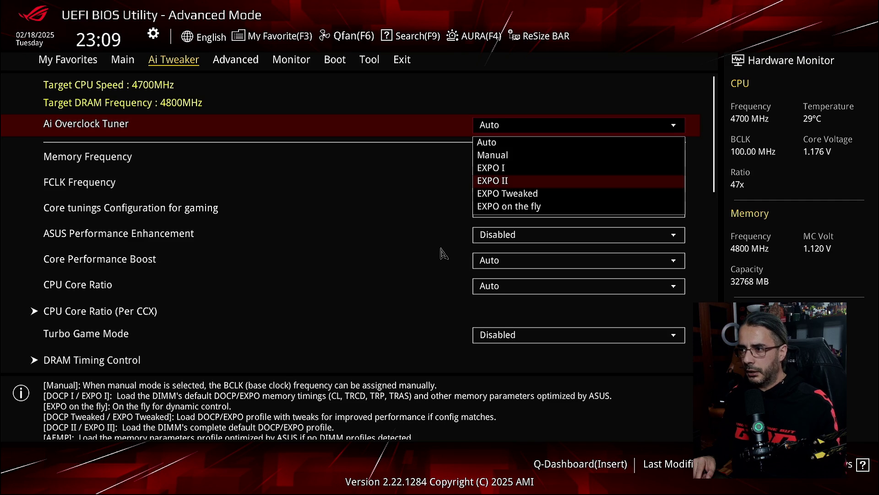
pyautogui.press('Down')
pyautogui.press('Down')
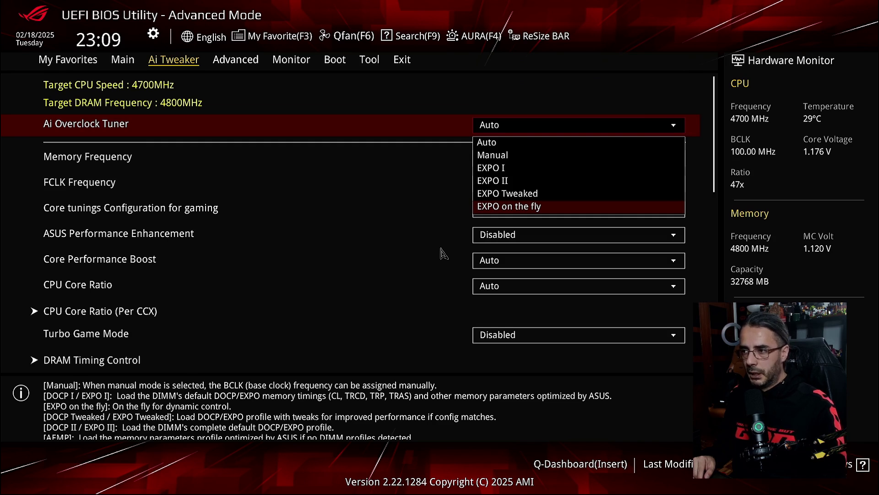
pyautogui.press('Up')
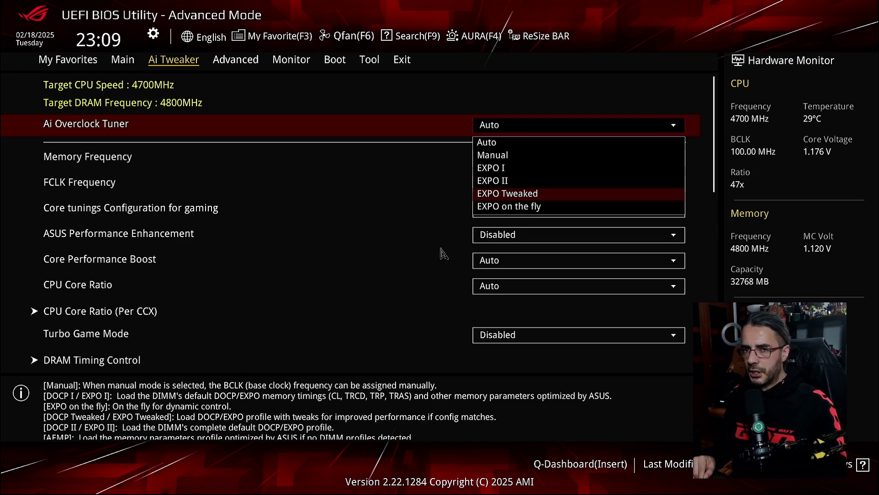
pyautogui.press('Up')
pyautogui.press('Up')
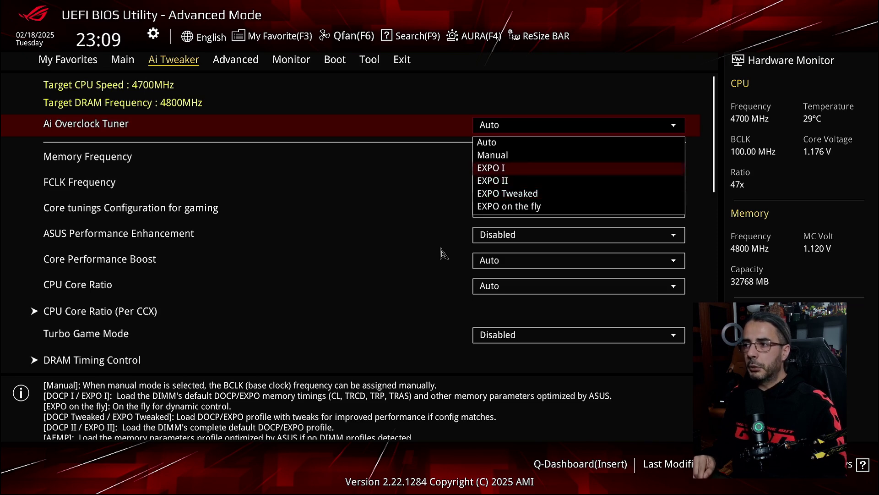
pyautogui.press('Escape')
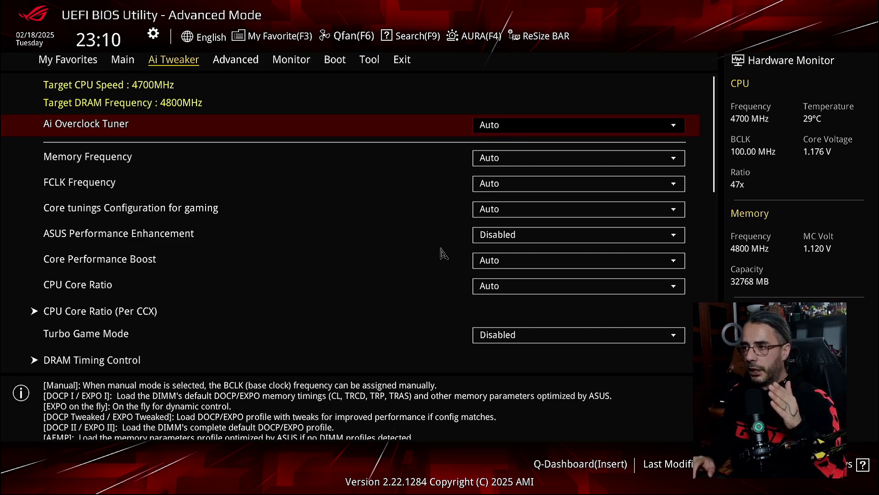
pyautogui.press('Return')
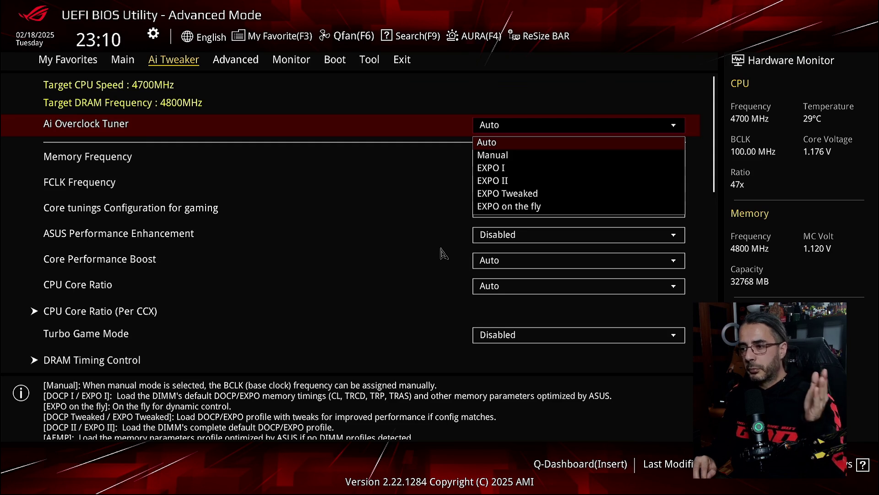
pyautogui.press('Down')
pyautogui.press('Down')
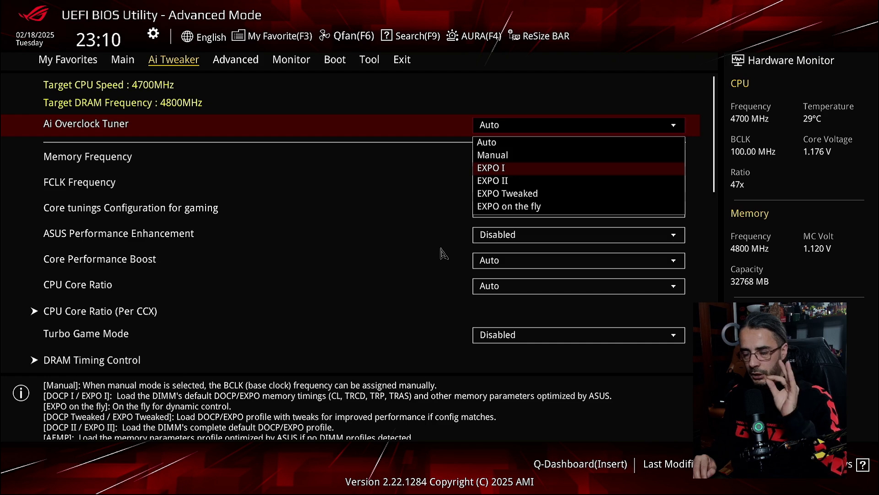
pyautogui.press('Return')
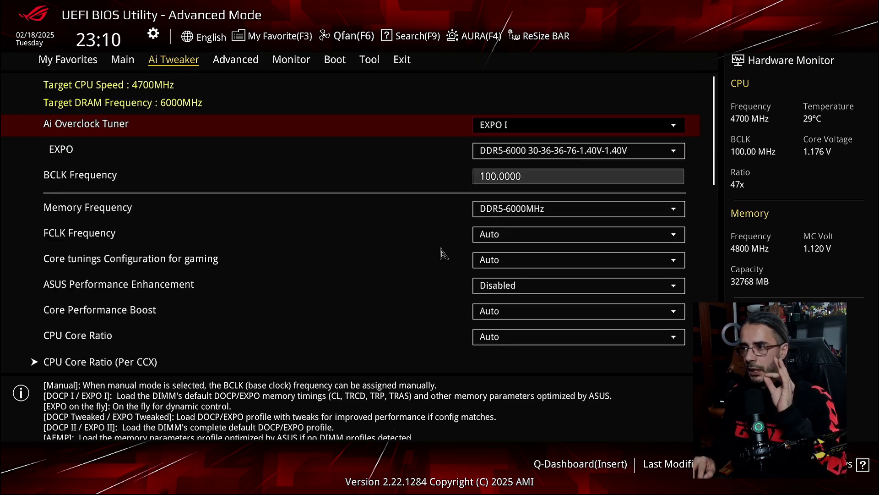
pyautogui.press('Down')
pyautogui.press('Return')
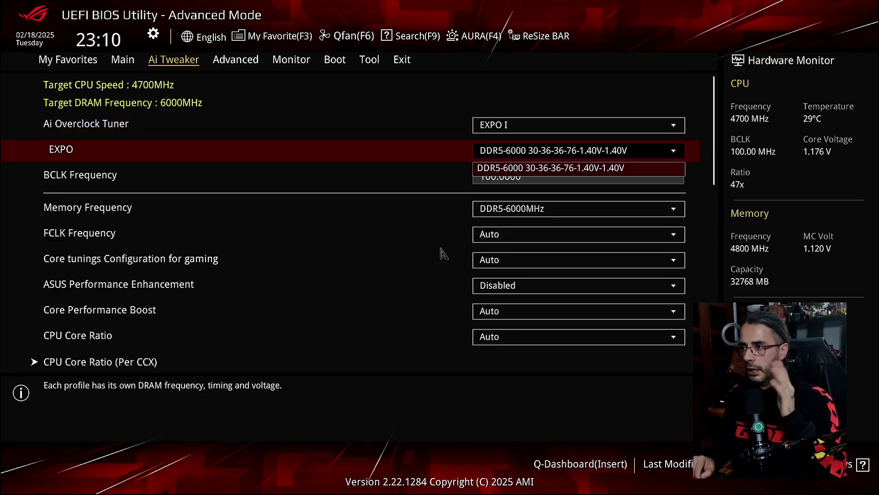
pyautogui.press('Return')
# Open DRAM Timing Control in Ai Tweaker and examine the primary timings Tcl, Trcd, Trp and Tras
pyautogui.press('Down')
pyautogui.press('Down')
pyautogui.press('Down')
pyautogui.press('Down')
pyautogui.press('Down')
pyautogui.press('Down')
pyautogui.press('Down')
pyautogui.press('Down')
pyautogui.press('Down')
pyautogui.press('Down')
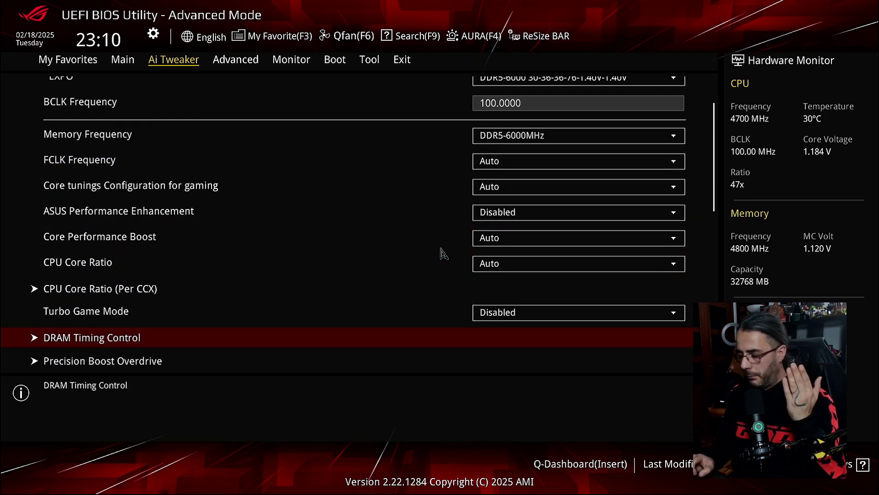
pyautogui.press('Return')
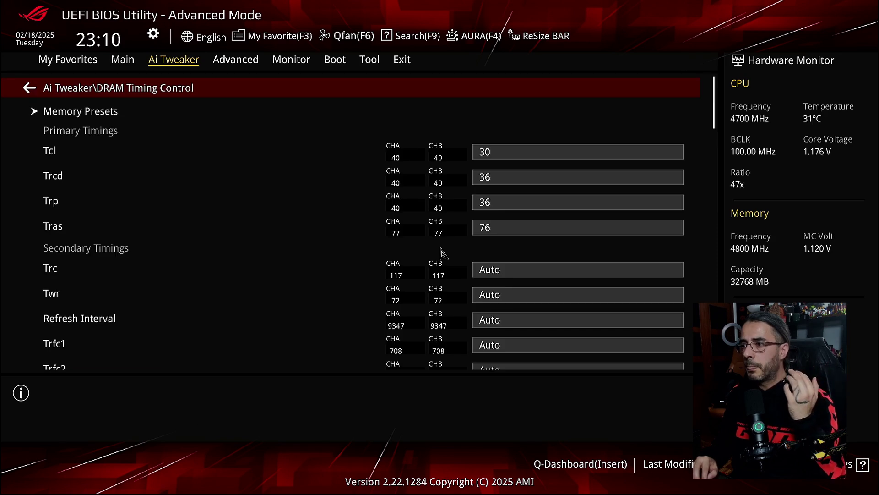
pyautogui.press('Down')
pyautogui.press('Down')
pyautogui.press('Down')
pyautogui.press('Down')
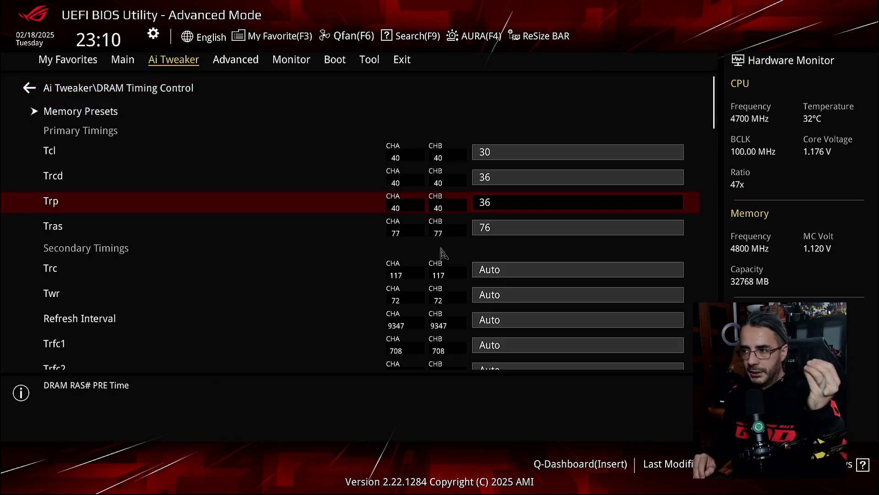
pyautogui.press('Up')
pyautogui.press('Up')
pyautogui.press('Down')
pyautogui.press('Down')
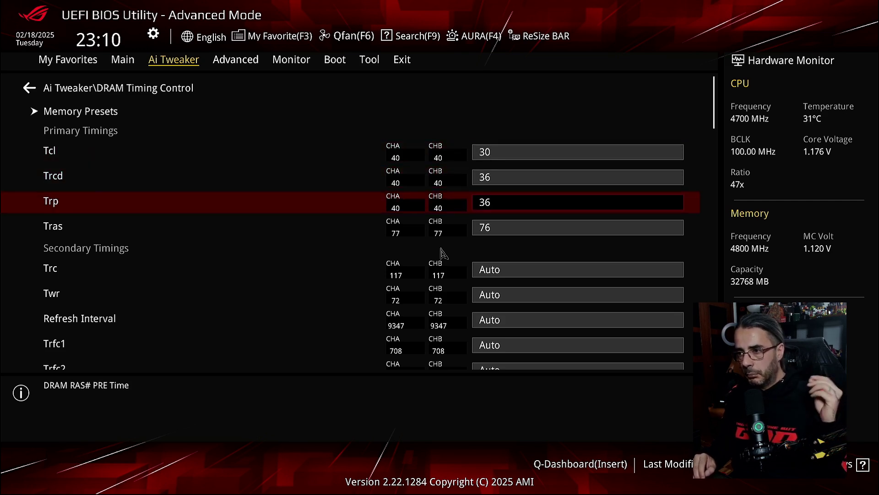
# Look through the secondary memory timings and return to the beginning of the DRAM Timing Control list
pyautogui.press('Down')
pyautogui.press('Down')
pyautogui.press('Down')
pyautogui.press('Down')
pyautogui.press('Down')
pyautogui.press('Down')
pyautogui.press('Down')
pyautogui.press('Down')
pyautogui.press('Down')
pyautogui.press('Down')
pyautogui.press('Down')
pyautogui.press('Down')
pyautogui.press('Up')
pyautogui.press('Up')
pyautogui.press('Up')
pyautogui.press('Up')
pyautogui.press('Up')
pyautogui.press('Up')
pyautogui.press('Up')
pyautogui.press('Up')
pyautogui.press('Up')
pyautogui.press('Up')
pyautogui.press('Up')
pyautogui.press('Up')
pyautogui.press('Up')
pyautogui.press('Up')
pyautogui.press('Up')
pyautogui.press('Up')
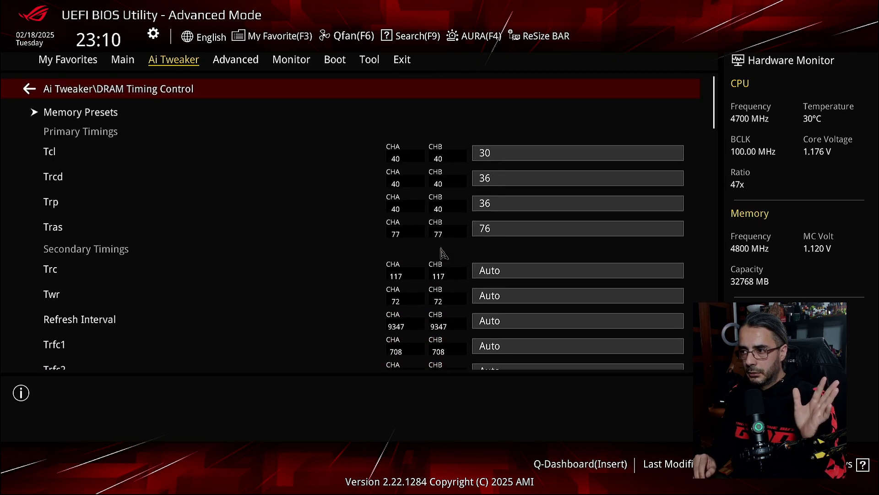
# Examine the memory timings again down to TrrdL and go back up to the Trc secondary timing
pyautogui.press('Down')
pyautogui.press('Down')
pyautogui.press('Down')
pyautogui.press('Down')
pyautogui.press('Down')
pyautogui.press('Down')
pyautogui.press('Down')
pyautogui.press('Down')
pyautogui.press('Down')
pyautogui.press('Down')
pyautogui.press('Down')
pyautogui.press('Down')
pyautogui.press('Down')
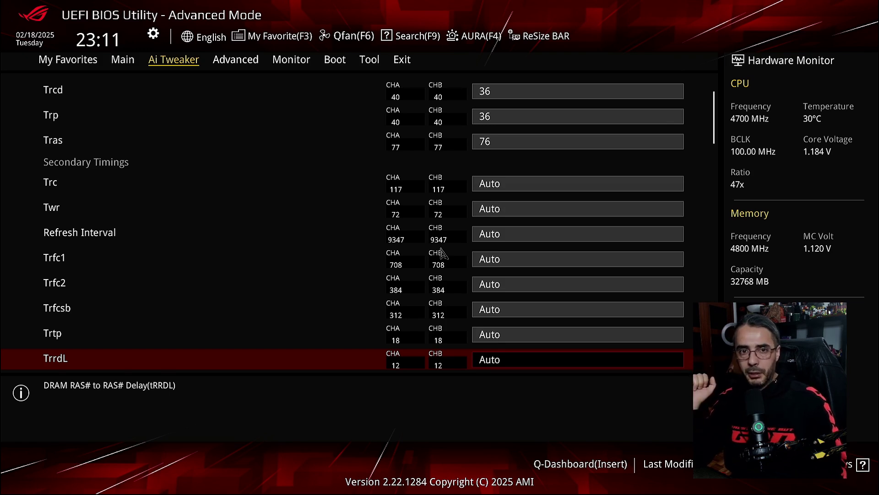
pyautogui.press('Up')
pyautogui.press('Up')
pyautogui.press('Up')
pyautogui.press('Up')
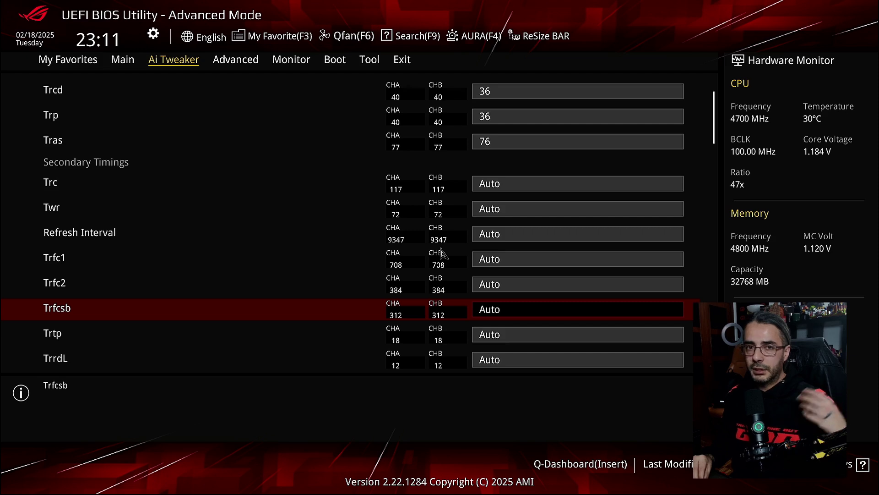
pyautogui.press('Up')
pyautogui.press('Up')
pyautogui.press('Up')
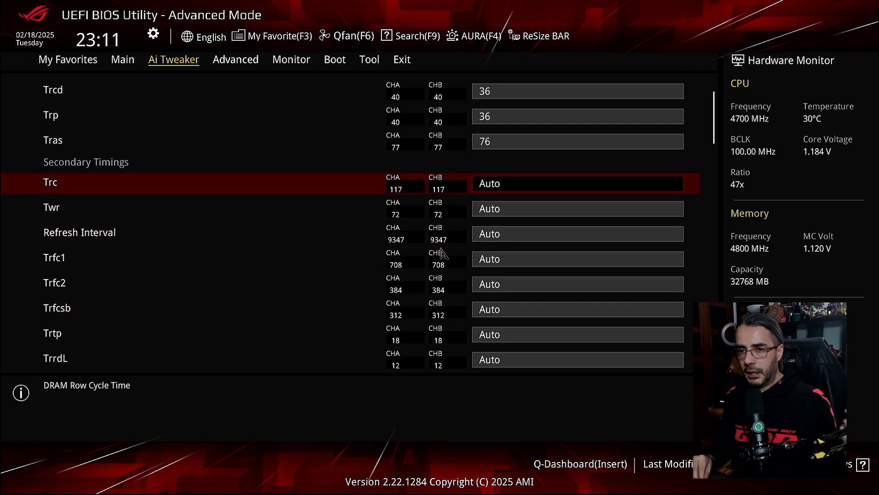
pyautogui.press('Up')
pyautogui.press('Up')
pyautogui.press('Up')
pyautogui.press('Up')
pyautogui.press('Down')
pyautogui.press('Down')
pyautogui.press('Down')
pyautogui.press('Down')
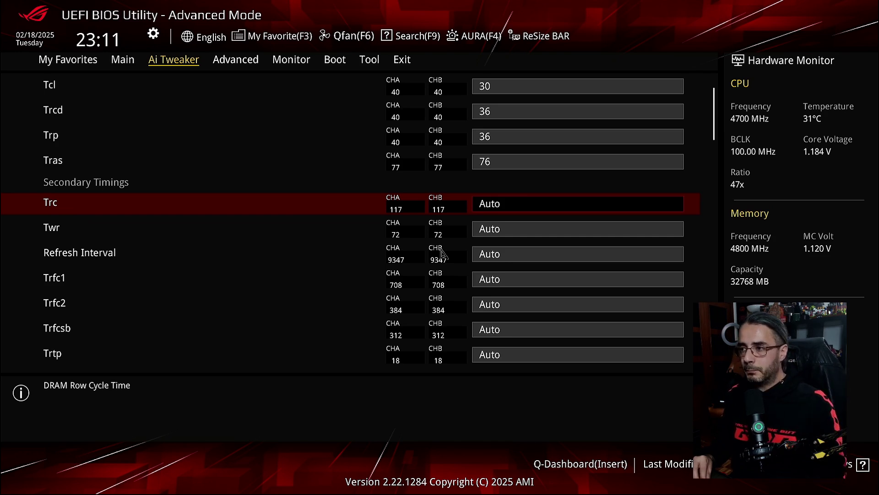
# Leave DRAM Timing Control and return to the Ai Overclock Tuner setting in Ai Tweaker
pyautogui.press('Escape')
pyautogui.press('Up')
pyautogui.press('Up')
pyautogui.press('Up')
pyautogui.press('Up')
pyautogui.press('Up')
pyautogui.press('Up')
pyautogui.press('Up')
pyautogui.press('Up')
pyautogui.press('Up')
pyautogui.press('Up')
pyautogui.press('Up')
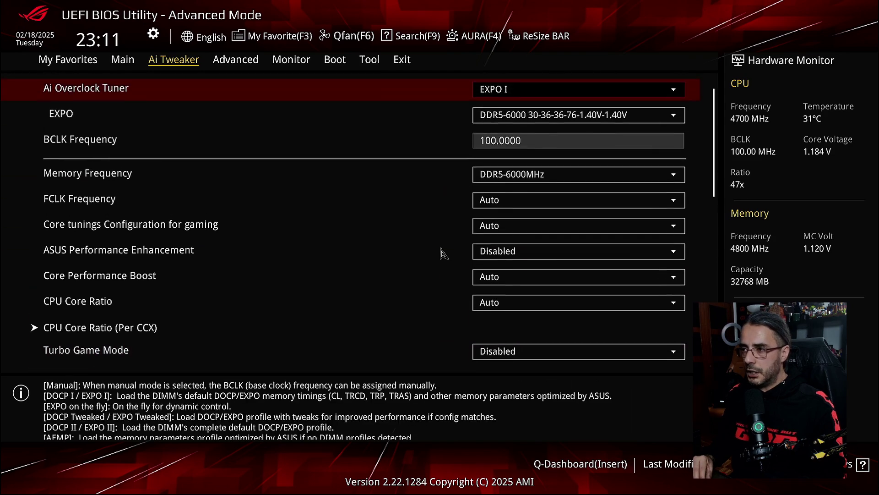
# Set Ai Overclock Tuner in Ai Tweaker to EXPO II
pyautogui.press('Down')
pyautogui.press('Up')
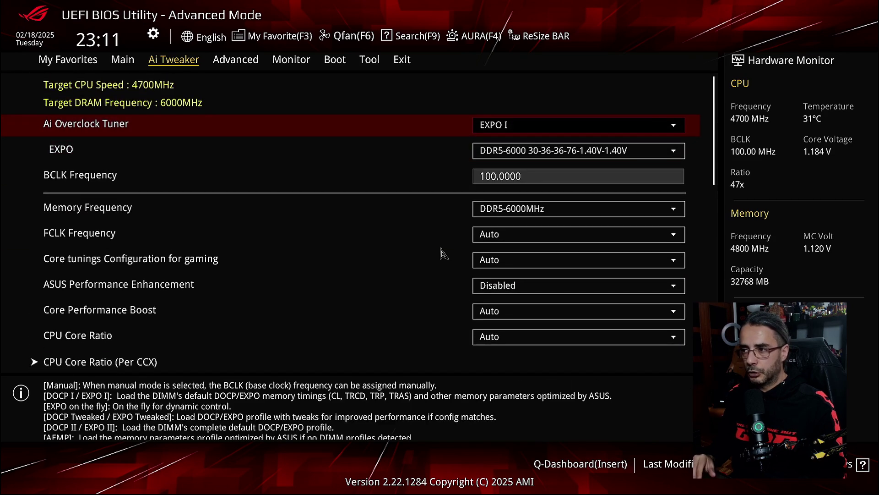
pyautogui.press('Return')
pyautogui.press('Down')
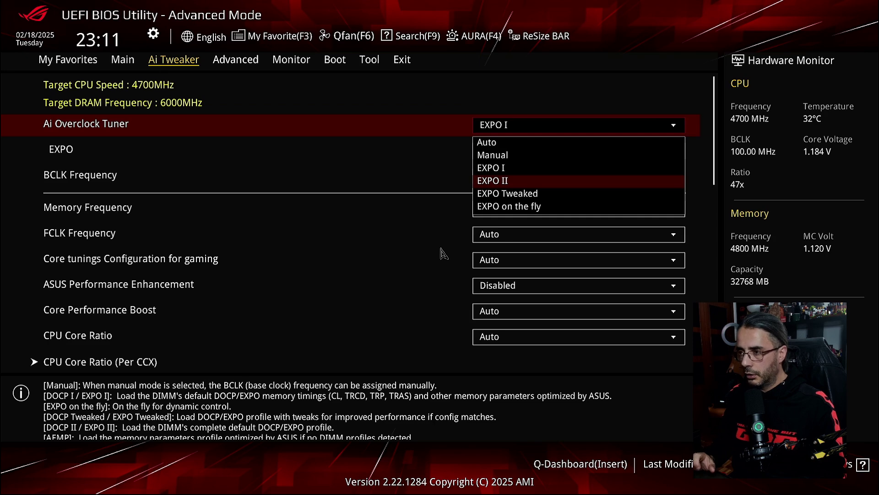
pyautogui.press('Return')
# Open DRAM Timing Control in Ai Tweaker to see the timings that the EXPO II profile loads
pyautogui.press('Down')
pyautogui.press('Down')
pyautogui.press('Down')
pyautogui.press('Down')
pyautogui.press('Down')
pyautogui.press('Down')
pyautogui.press('Down')
pyautogui.press('Down')
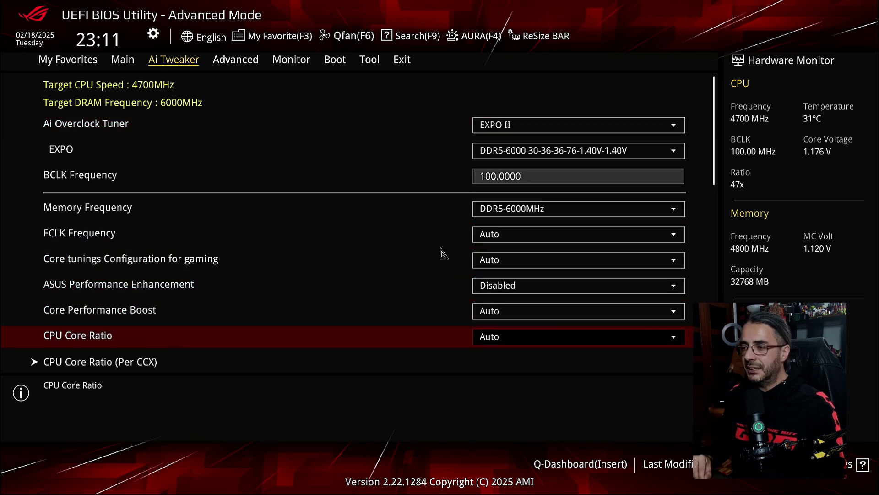
pyautogui.press('Down')
pyautogui.press('Down')
pyautogui.press('Down')
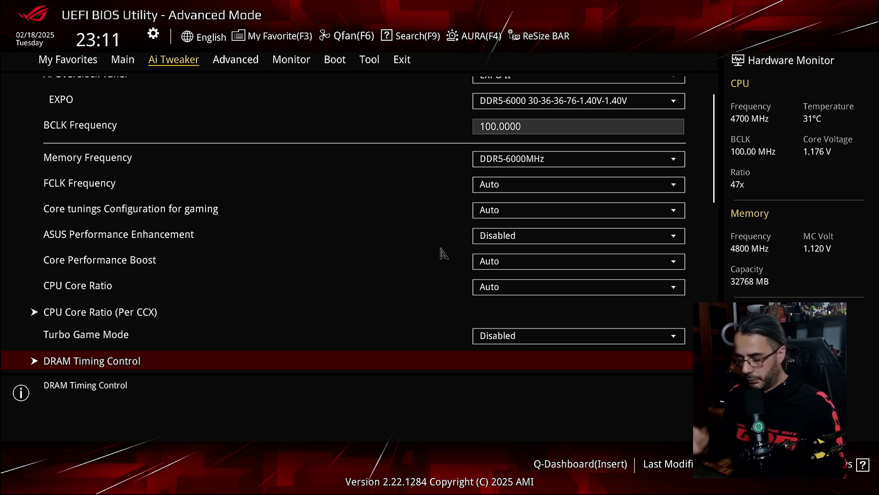
pyautogui.press('Return')
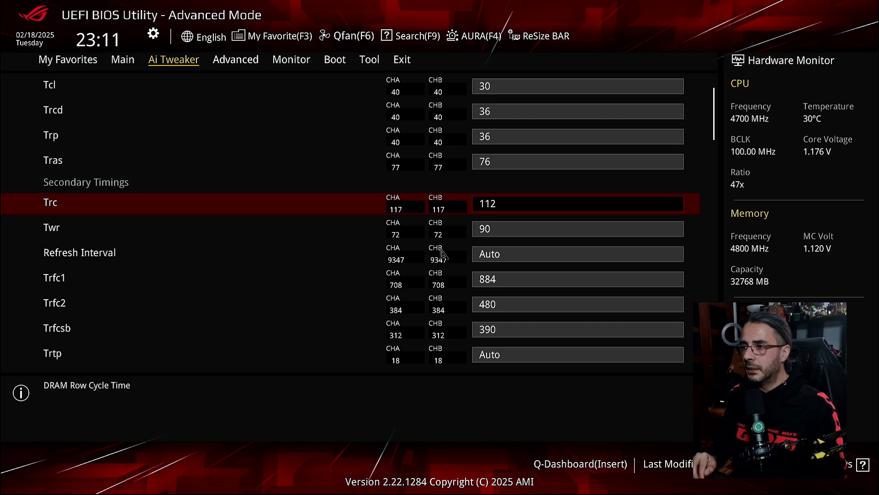
# Examine the Trc and Twr secondary timings and compare them with the Trp and Tras primary timings
pyautogui.press('Down')
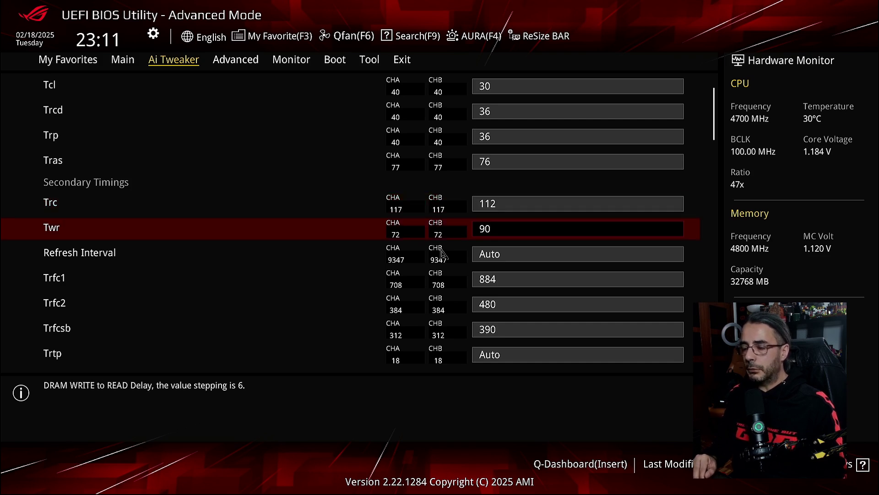
pyautogui.press('Up')
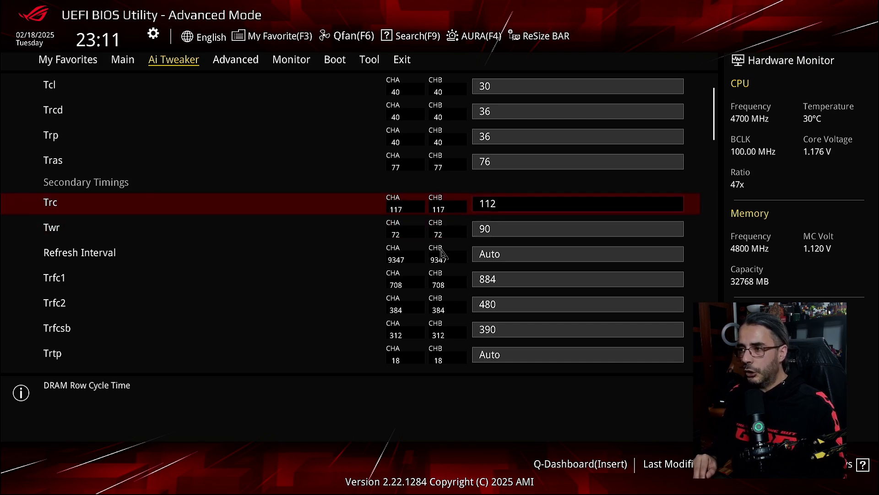
pyautogui.press('Up')
pyautogui.press('Up')
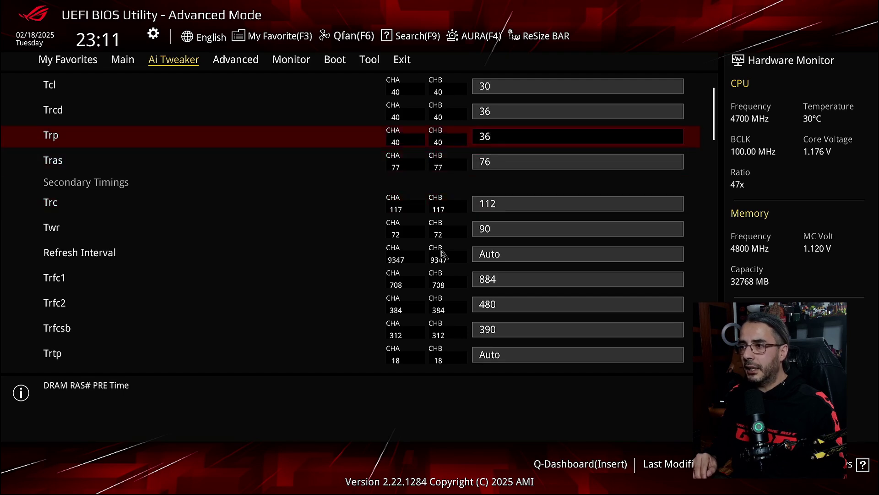
pyautogui.press('Down')
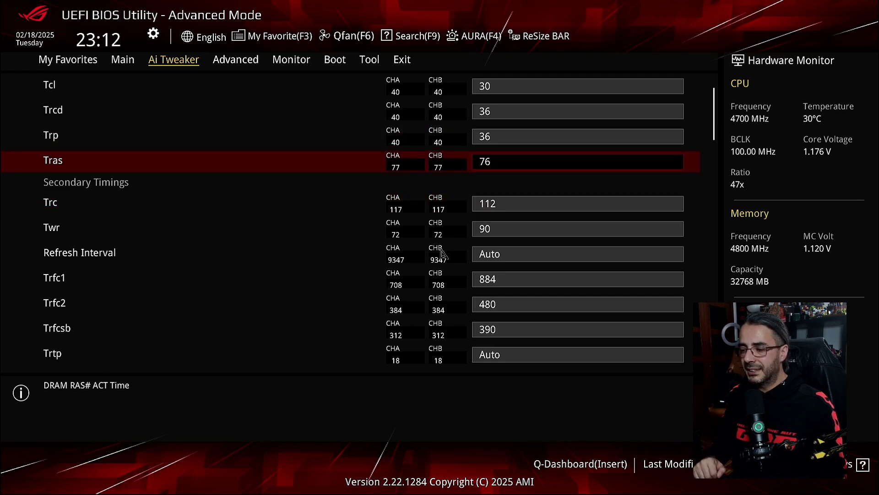
# Try a Trc secondary timing of 96, and set it back to 112
pyautogui.press('Down')
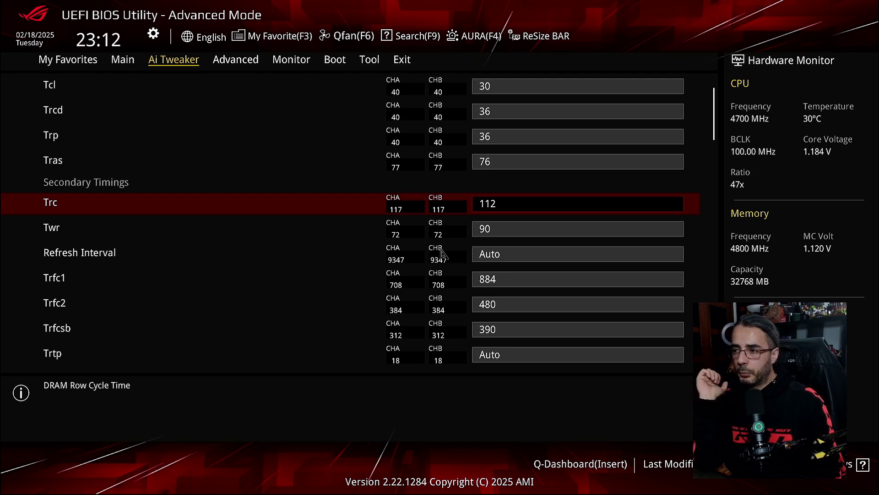
pyautogui.write('96')
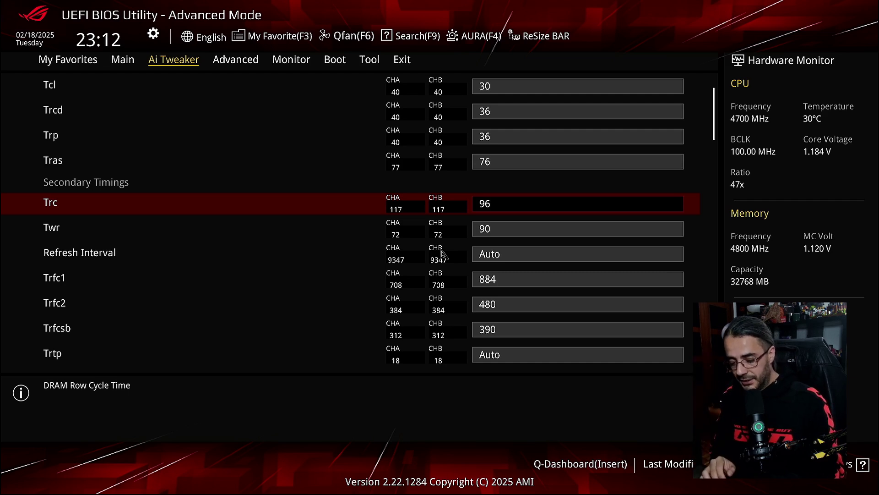
pyautogui.write('112')
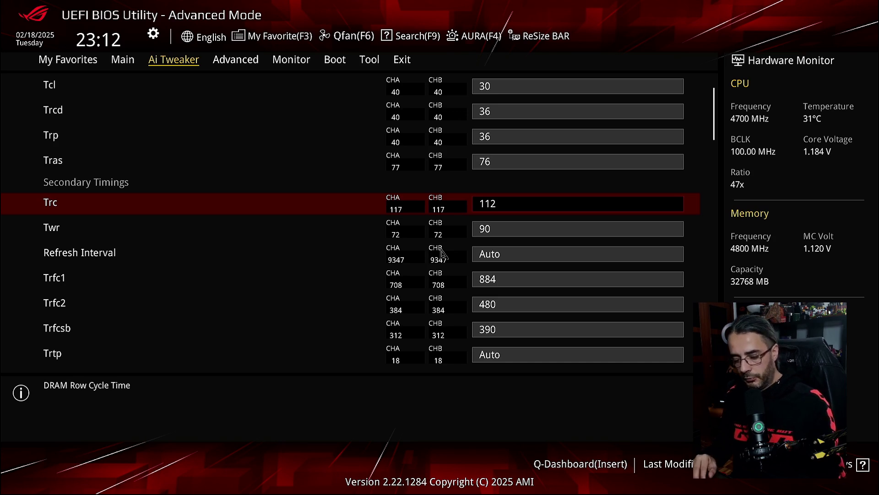
# Leave DRAM Timing Control and set Ai Overclock Tuner to EXPO I
pyautogui.press('Escape')
pyautogui.press('Up')
pyautogui.press('Up')
pyautogui.press('Up')
pyautogui.press('Up')
pyautogui.press('Up')
pyautogui.press('Up')
pyautogui.press('Up')
pyautogui.press('Up')
pyautogui.press('Up')
pyautogui.press('Up')
pyautogui.press('Up')
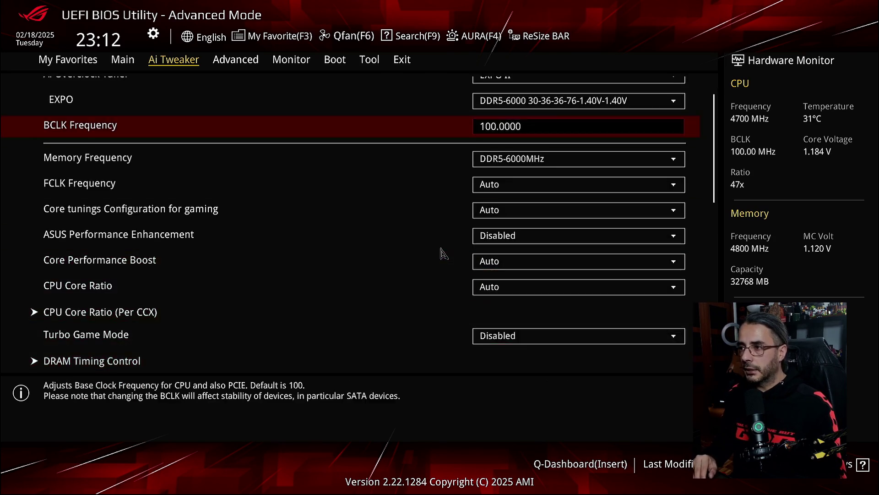
pyautogui.press('Return')
pyautogui.press('Up')
pyautogui.press('Return')
# Save the BIOS changes, restart the computer and re-enter the BIOS in Advanced Mode
pyautogui.press('F10')
pyautogui.press('Return')
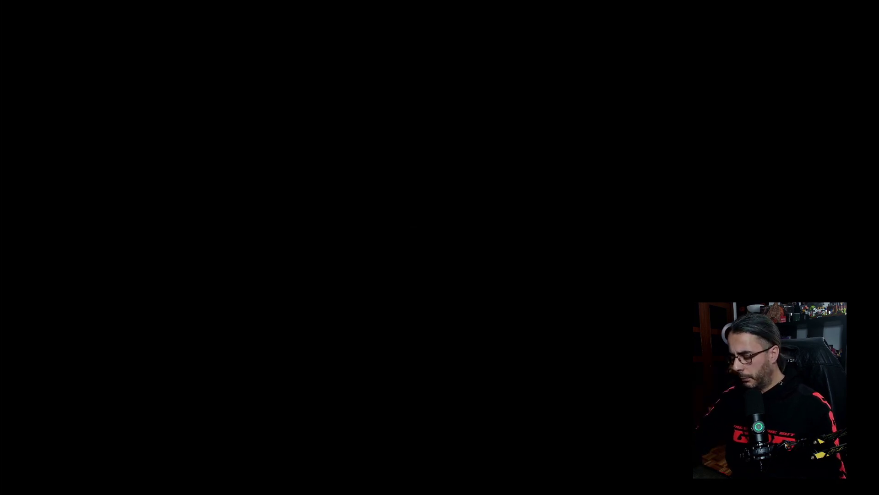
pyautogui.press('Delete')
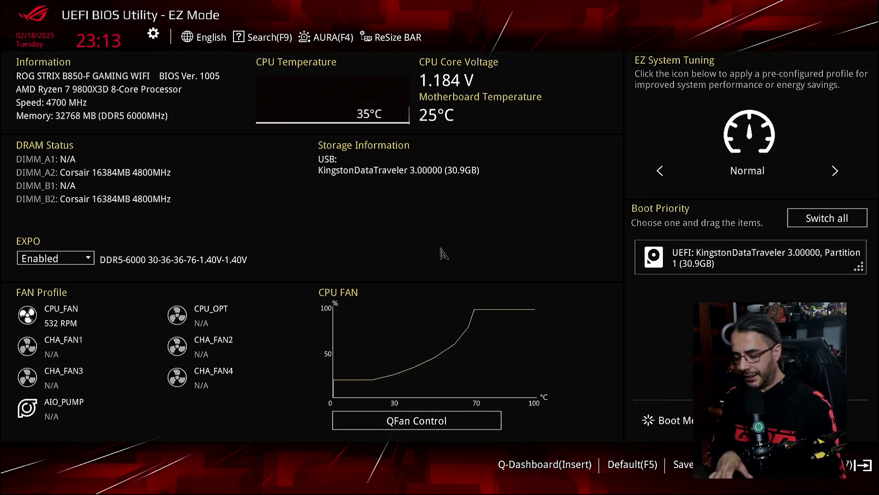
pyautogui.press('F7')
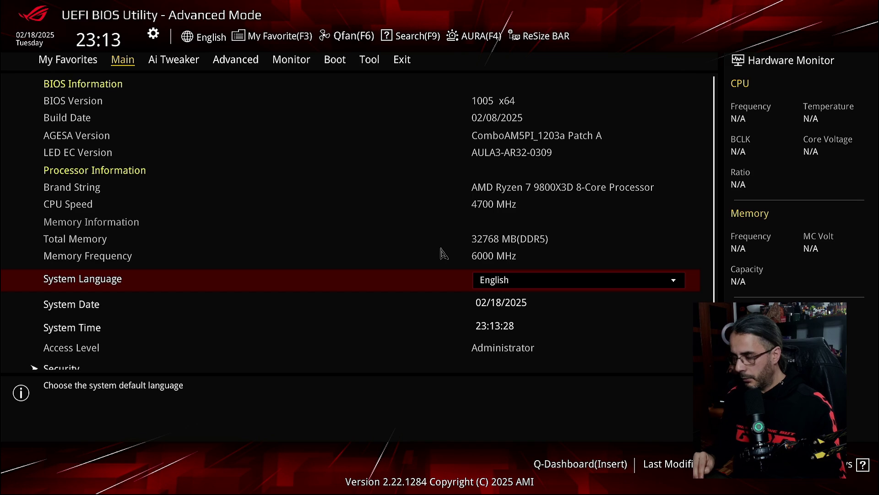
# Check the Ai Overclock Tuner and Memory Frequency settings in Ai Tweaker, viewing the tuner's options without changing the selection
pyautogui.press('Right')
pyautogui.press('Down')
pyautogui.press('Down')
pyautogui.press('Down')
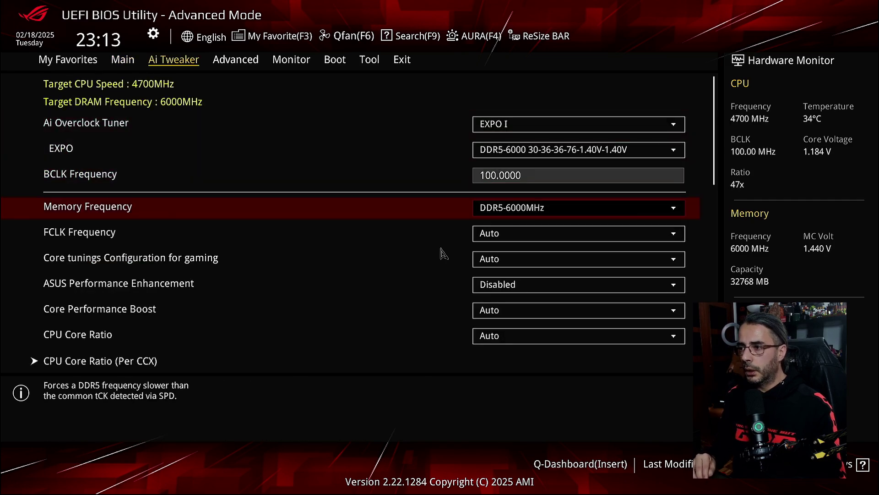
pyautogui.press('Up')
pyautogui.press('Up')
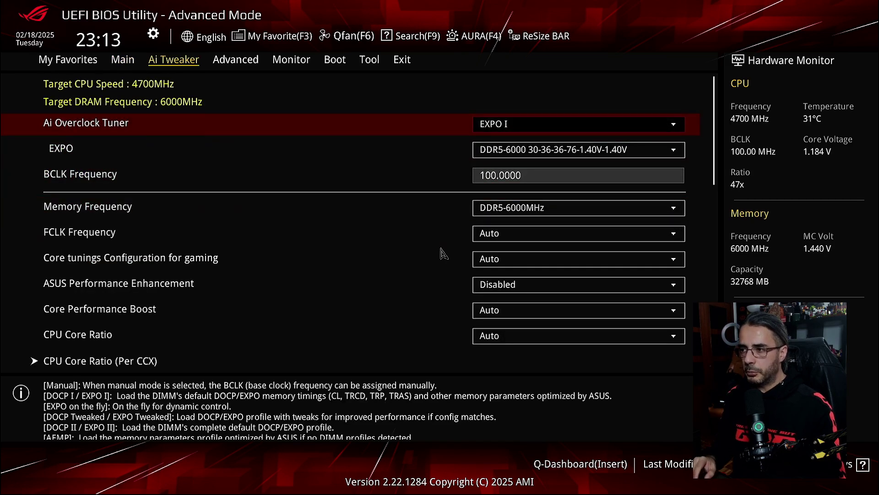
pyautogui.press('Return')
pyautogui.press('Return')
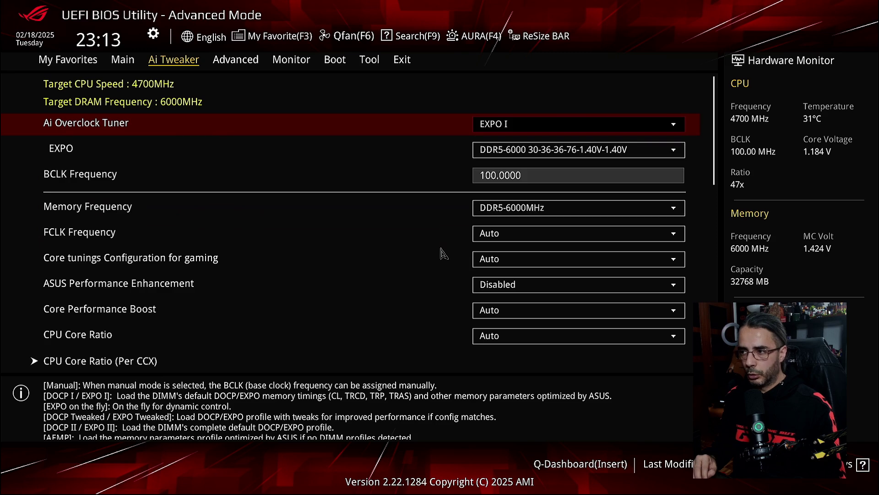
# Look through the Ai Tweaker settings down to Tweaker's Paradise and open DRAM Timing Control
pyautogui.press('Down')
pyautogui.press('Down')
pyautogui.press('Down')
pyautogui.press('Down')
pyautogui.press('Down')
pyautogui.press('Down')
pyautogui.press('Down')
pyautogui.press('Down')
pyautogui.press('Down')
pyautogui.press('Down')
pyautogui.press('Down')
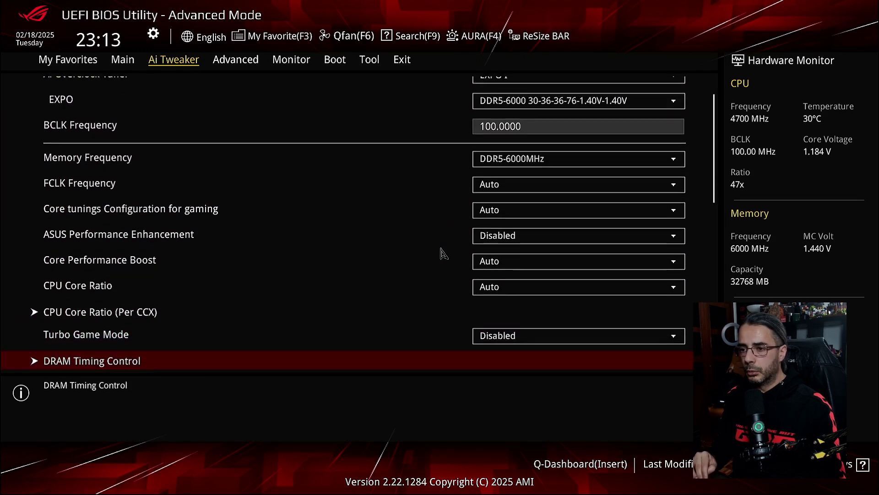
pyautogui.press('Up')
pyautogui.press('Up')
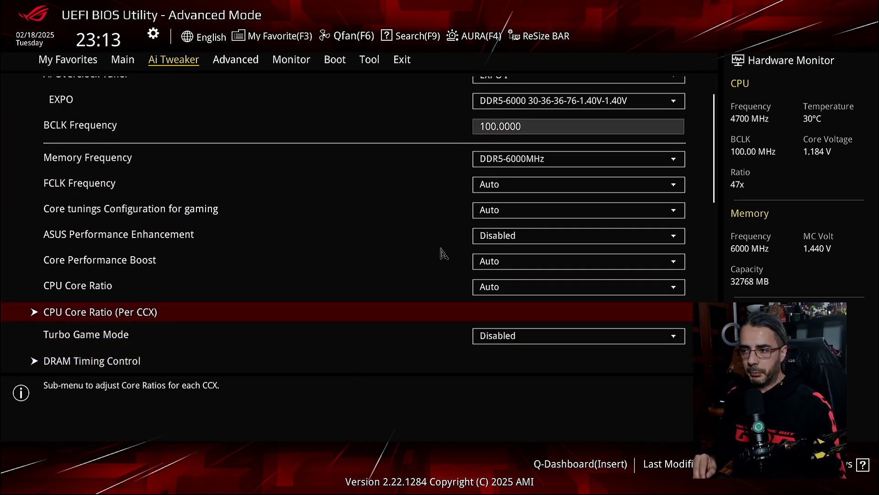
pyautogui.press('Down')
pyautogui.press('Down')
pyautogui.press('Down')
pyautogui.press('Down')
pyautogui.press('Down')
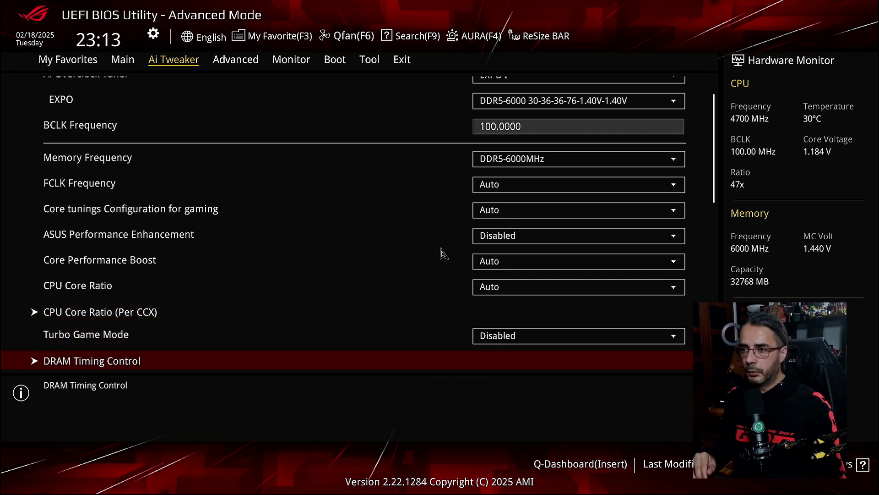
pyautogui.press('Down')
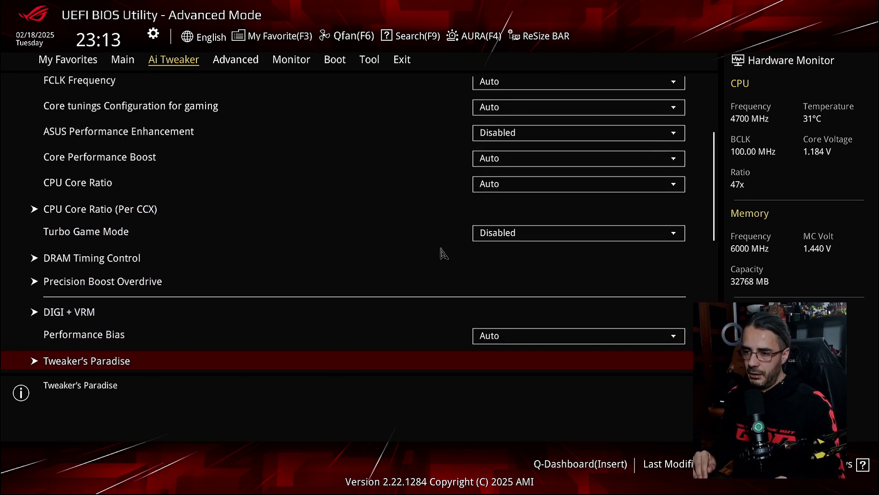
pyautogui.press('Up')
pyautogui.press('Up')
pyautogui.press('Up')
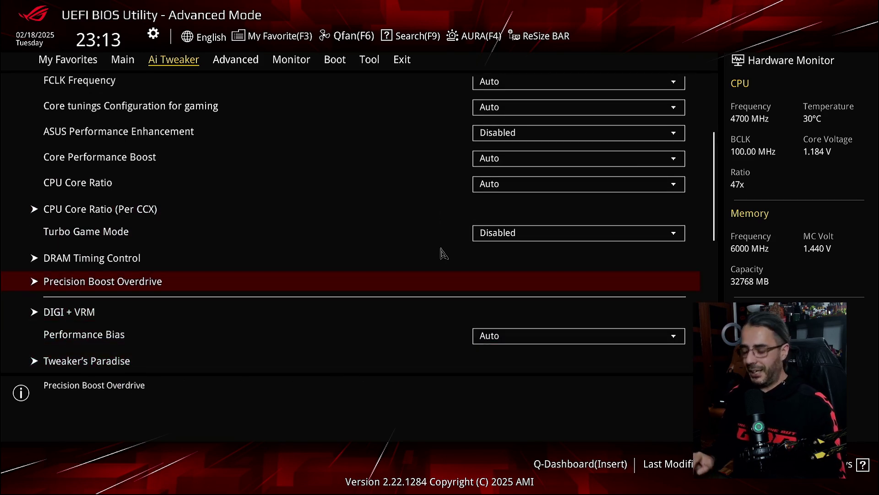
pyautogui.press('Up')
pyautogui.press('Return')
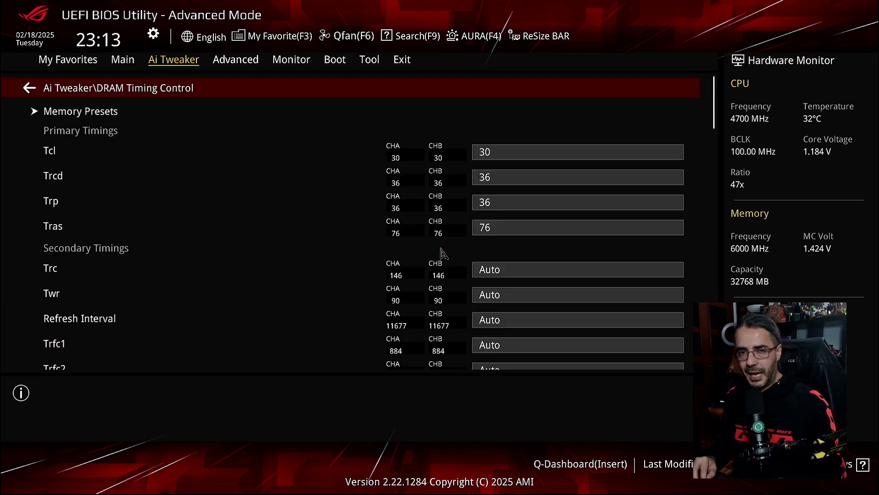
# Examine the applied primary timings and the Trc secondary timing for both memory channels under EXPO I
pyautogui.press('Down')
pyautogui.press('Down')
pyautogui.press('Down')
pyautogui.press('Down')
pyautogui.press('Down')
pyautogui.press('Down')
pyautogui.press('Down')
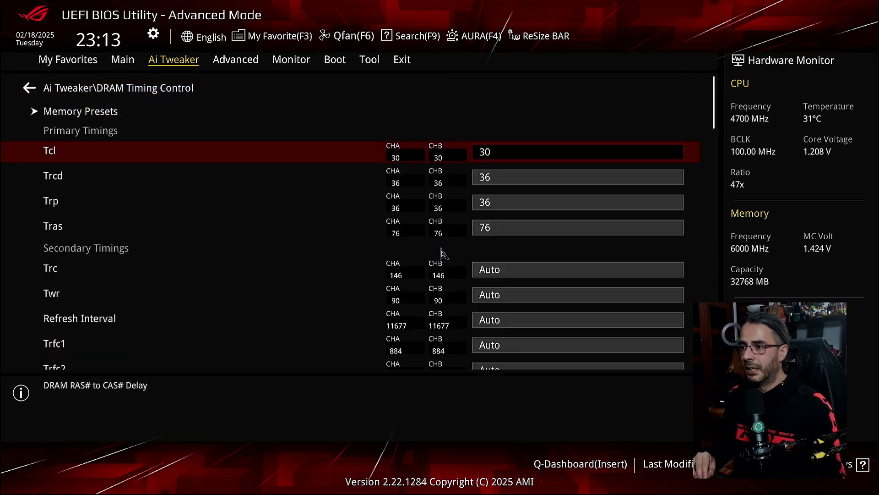
pyautogui.press('Up')
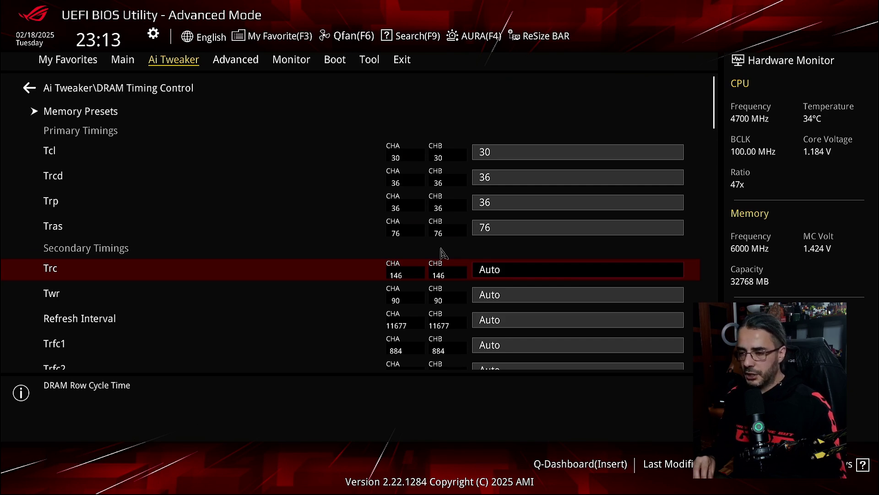
# Leave DRAM Timing Control and change Ai Overclock Tuner to EXPO II
pyautogui.press('Escape')
pyautogui.press('Up')
pyautogui.press('Up')
pyautogui.press('Up')
pyautogui.press('Up')
pyautogui.press('Up')
pyautogui.press('Up')
pyautogui.press('Up')
pyautogui.press('Up')
pyautogui.press('Up')
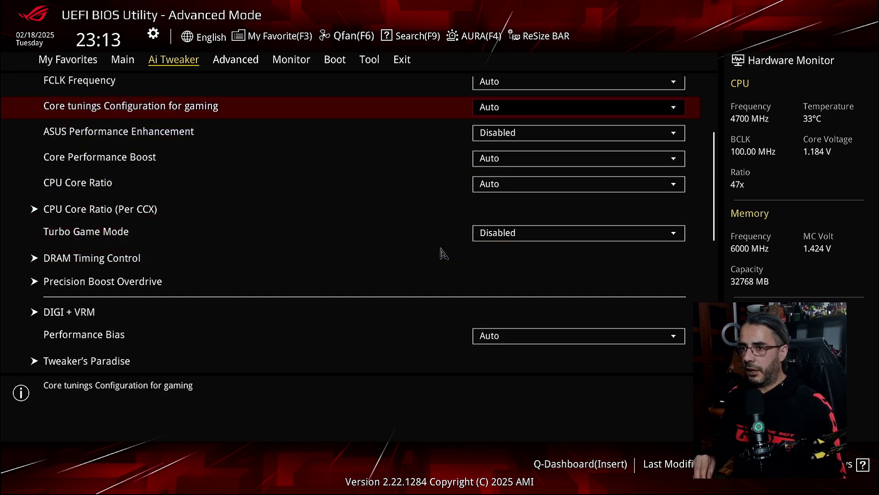
pyautogui.press('Up')
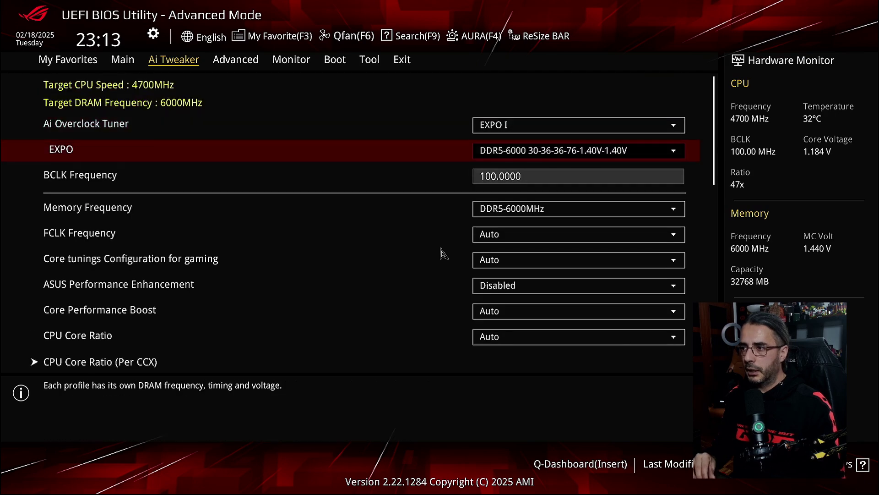
pyautogui.press('Up')
pyautogui.press('Return')
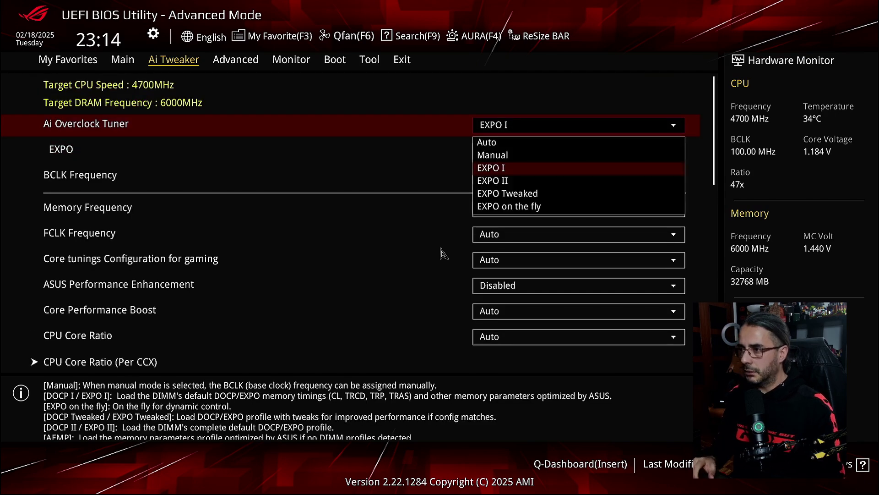
pyautogui.press('Down')
pyautogui.press('Return')
# Look through the Ai Tweaker settings below Ai Overclock Tuner as far as DRAM Timing Control
pyautogui.press('Down')
pyautogui.press('Down')
pyautogui.press('Down')
pyautogui.press('Down')
pyautogui.press('Down')
pyautogui.press('Down')
pyautogui.press('Down')
pyautogui.press('Down')
pyautogui.press('Down')
pyautogui.press('Down')
pyautogui.press('Down')
pyautogui.press('Up')
# Restart the computer with the EXPO II selection saved and bring the BIOS back up in Advanced Mode
pyautogui.press('Return')
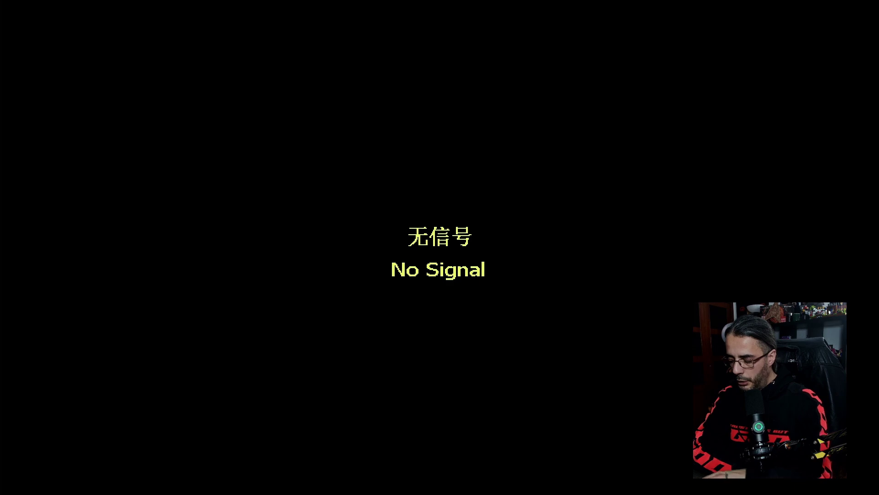
pyautogui.press('F7')
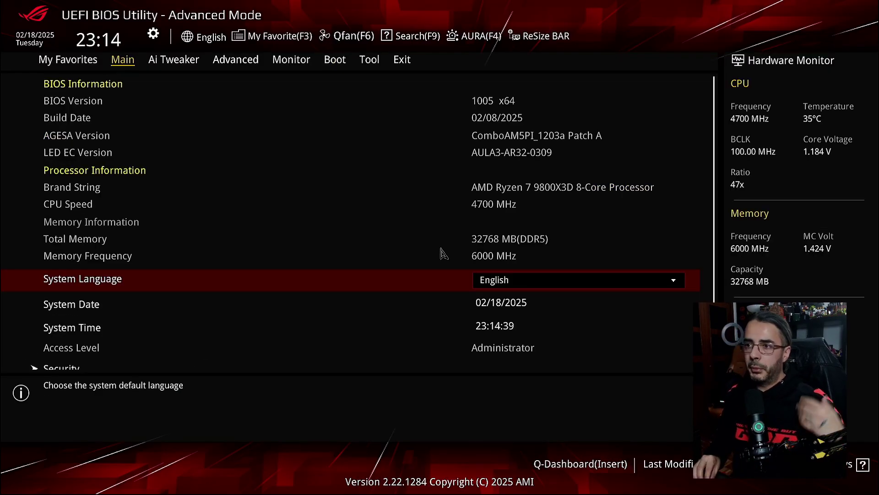
# Check the Ai Overclock Tuner, EXPO profile and Memory Frequency in Ai Tweaker after the restart
pyautogui.press('Right')
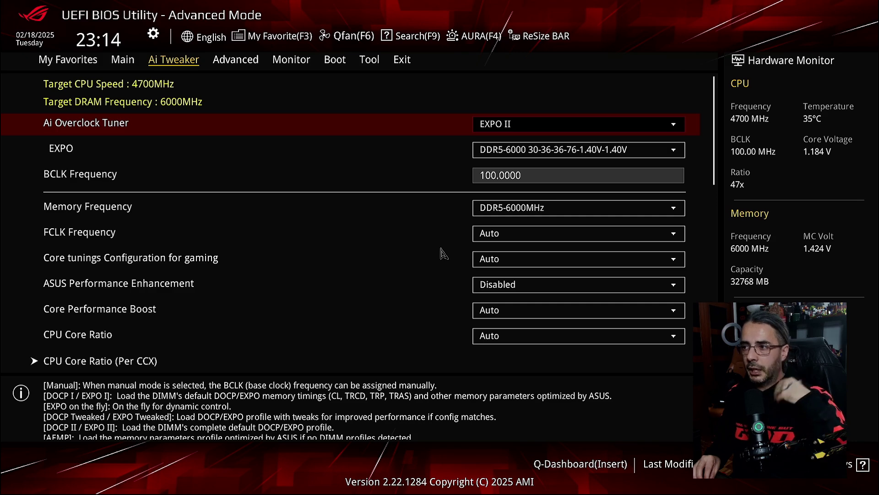
pyautogui.press('Down')
pyautogui.press('Down')
pyautogui.press('Down')
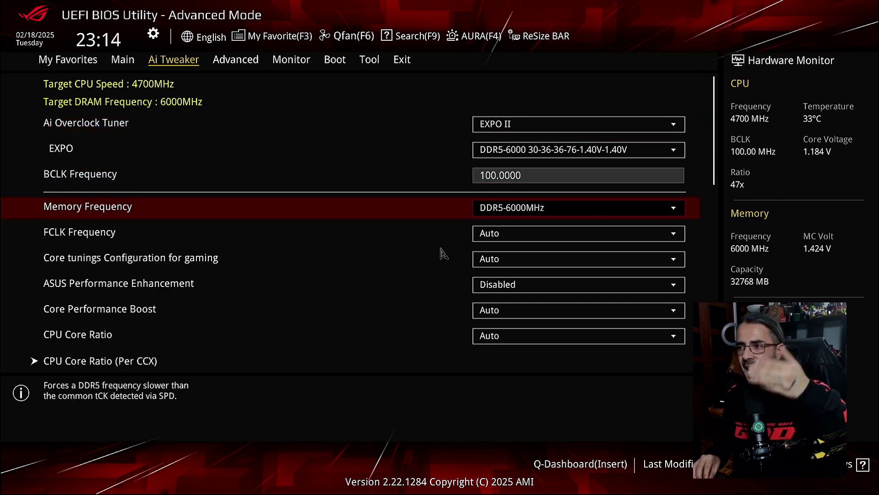
pyautogui.press('Up')
pyautogui.press('Up')
pyautogui.press('Up')
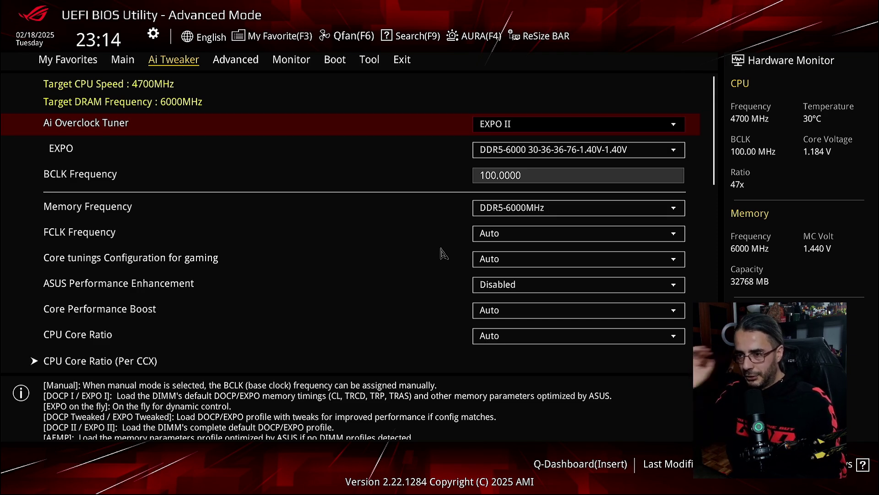
# Open DRAM Timing Control from Ai Tweaker and look through its settings as far as Proc CS Drive Strength
pyautogui.press('Down')
pyautogui.press('Down')
pyautogui.press('Down')
pyautogui.press('Down')
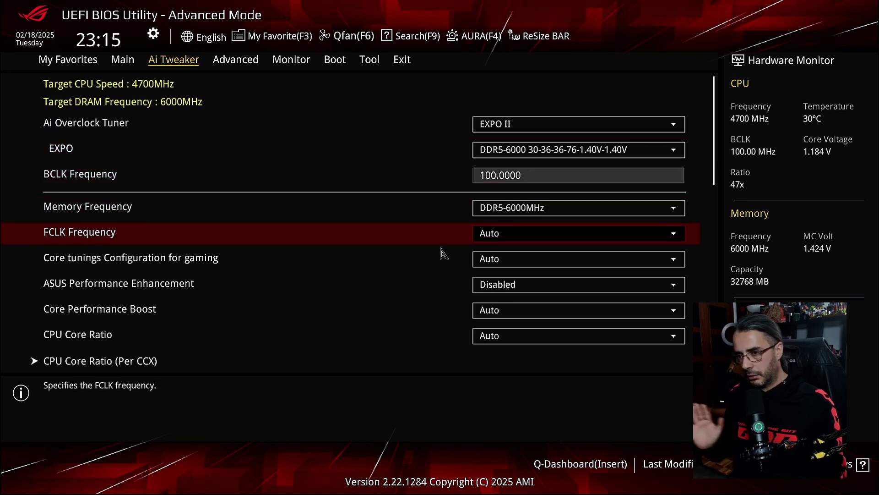
pyautogui.press('Down')
pyautogui.press('Down')
pyautogui.press('Down')
pyautogui.press('Down')
pyautogui.press('Down')
pyautogui.press('Up')
pyautogui.press('Up')
pyautogui.press('Up')
pyautogui.press('Down')
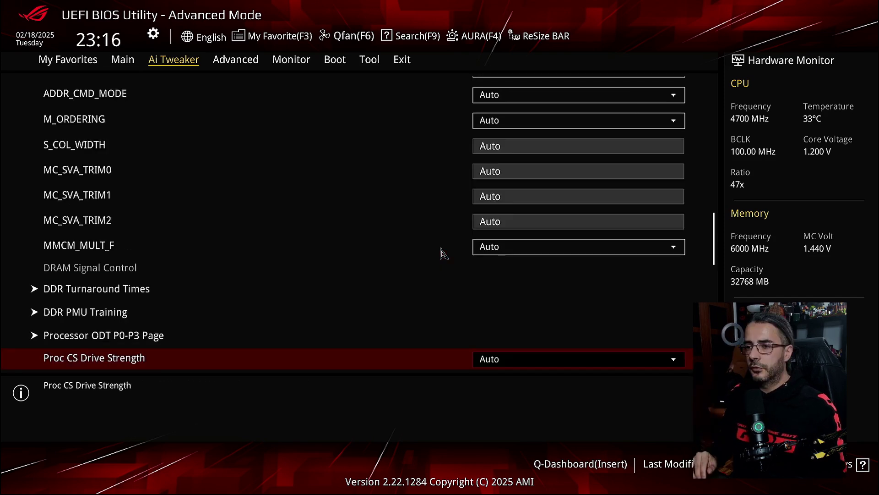
# Look over the DRAM signal settings from Proc CS Drive Strength and go back to DRAM Timing Control in Ai Tweaker
pyautogui.press('Down')
pyautogui.press('Down')
pyautogui.press('Down')
pyautogui.press('Down')
pyautogui.press('Down')
pyautogui.press('Down')
pyautogui.press('Down')
pyautogui.press('Down')
pyautogui.press('Down')
pyautogui.press('Down')
pyautogui.press('Down')
pyautogui.press('Down')
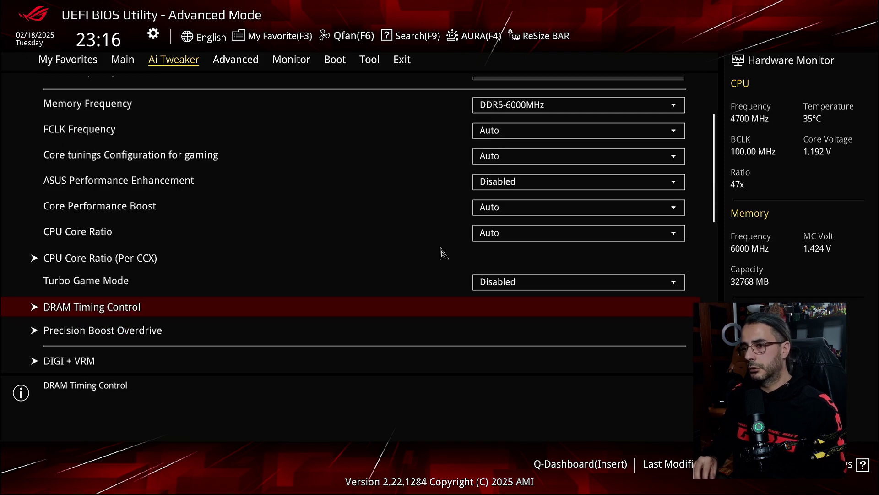
# Reopen DRAM Timing Control and check the primary and secondary memory timings
pyautogui.press('Up')
pyautogui.press('Down')
pyautogui.press('Return')
pyautogui.press('Up')
pyautogui.scroll(15, 442, 253)
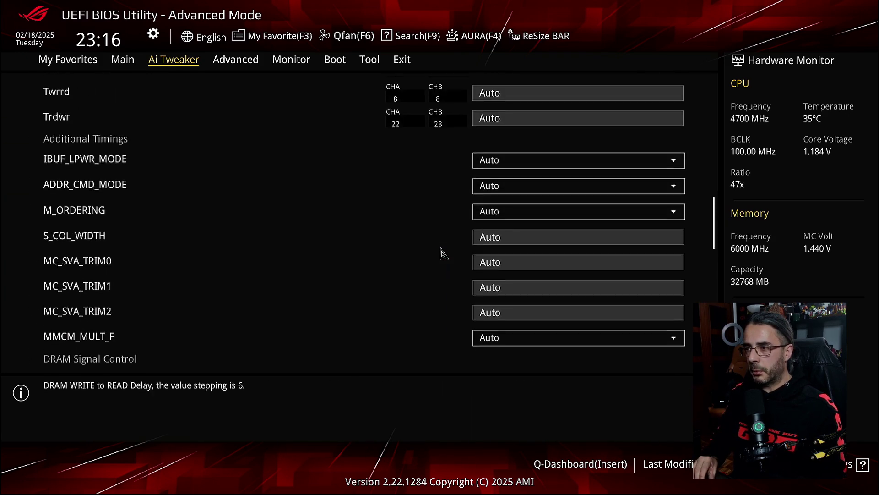
pyautogui.scroll(5, 443, 253)
pyautogui.scroll(-10, 443, 253)
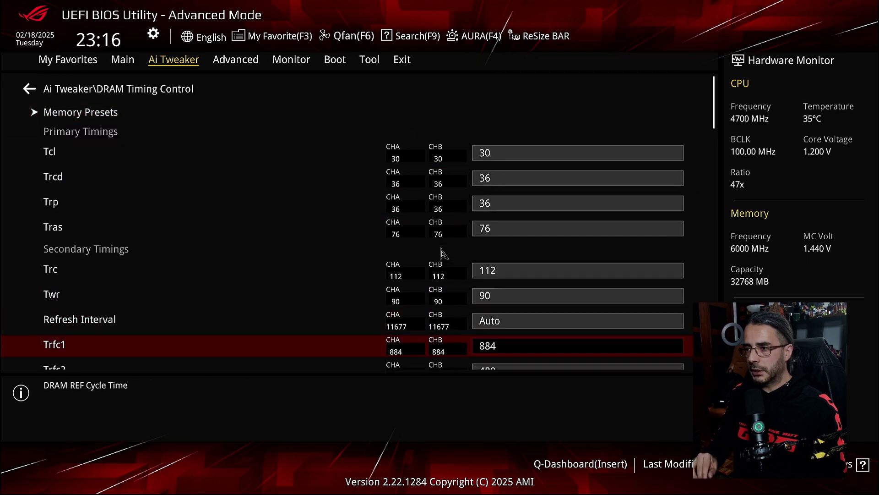
# Look through the DRAM signal settings down to Bank Swap Mode and back up to CA Tx Phase Shift Clk
pyautogui.scroll(-20, 443, 253)
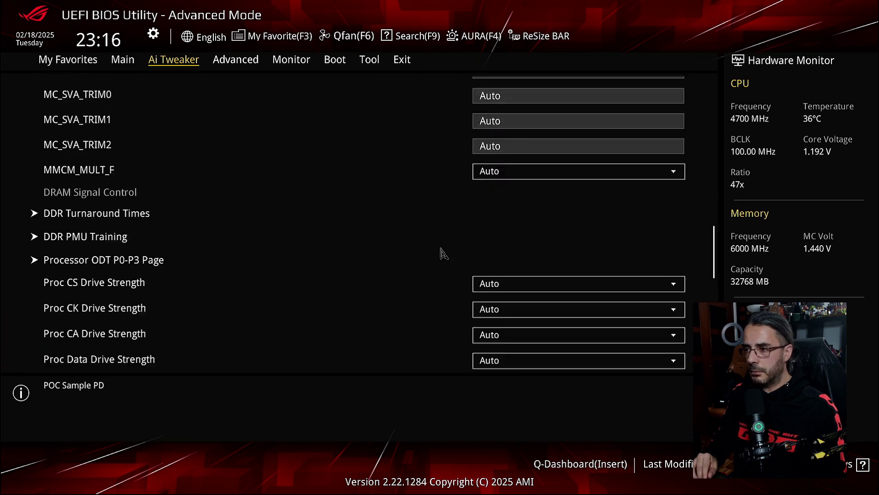
pyautogui.scroll(-12, 442, 254)
pyautogui.scroll(3, 443, 253)
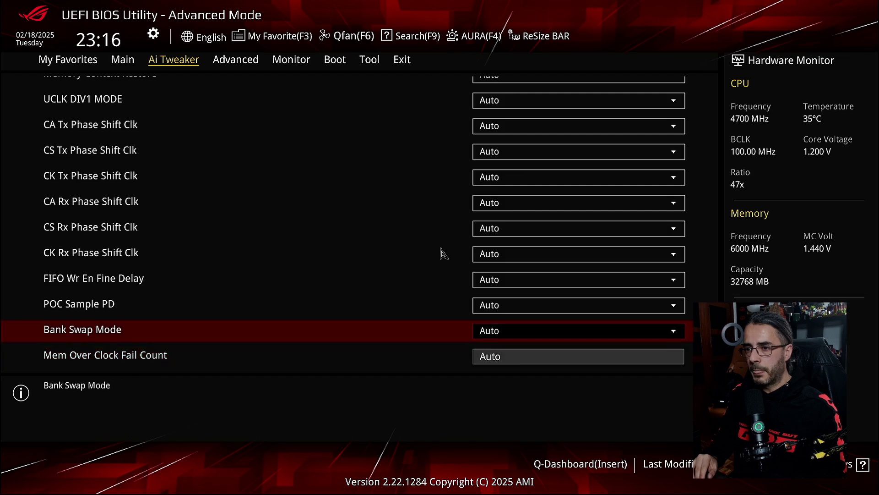
pyautogui.scroll(16, 443, 253)
pyautogui.scroll(-4, 443, 253)
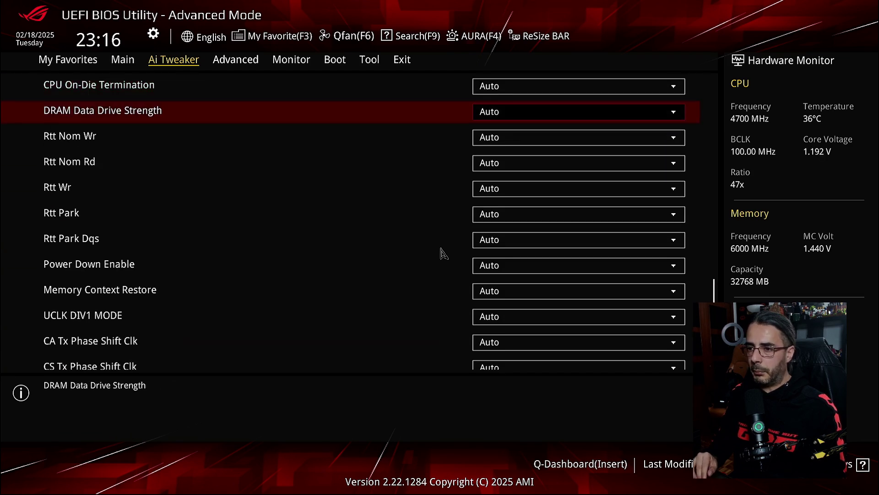
pyautogui.scroll(-6, 443, 253)
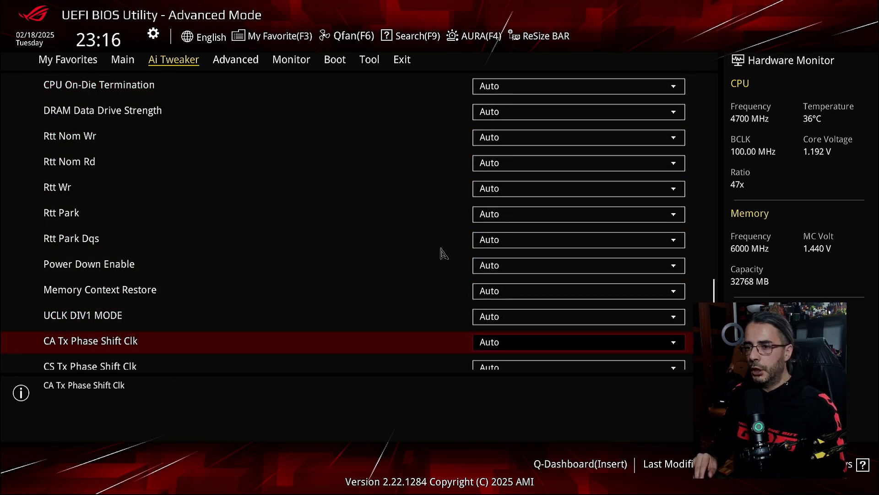
# Set UCLK DIV1 MODE to UCLK=MEMCLK/2 in DRAM Timing Control
pyautogui.scroll(1, 443, 253)
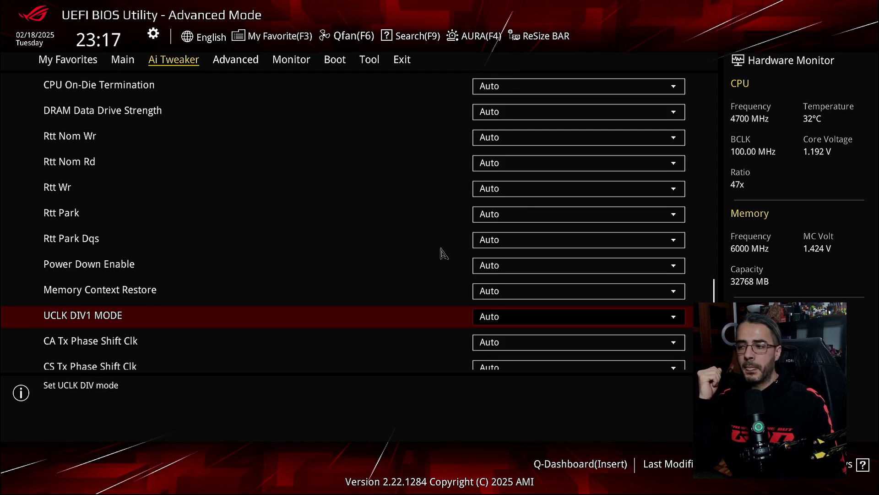
pyautogui.press('Return')
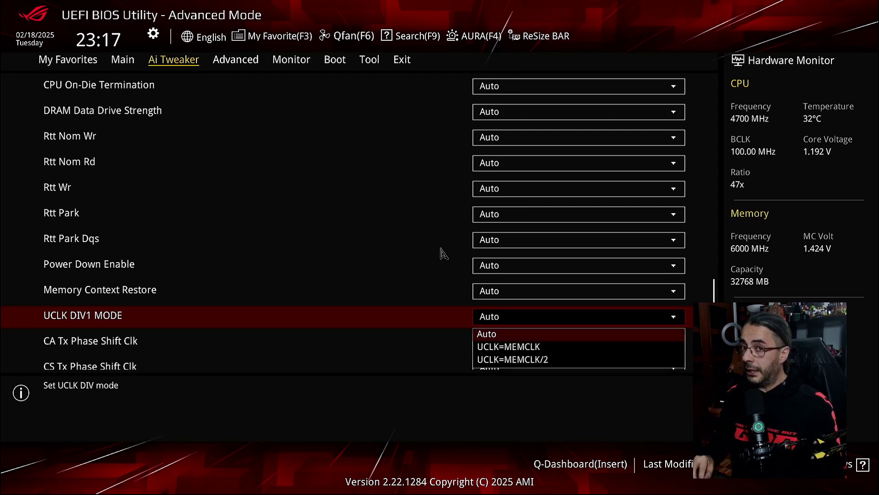
pyautogui.press('Down')
pyautogui.press('Down')
pyautogui.press('Return')
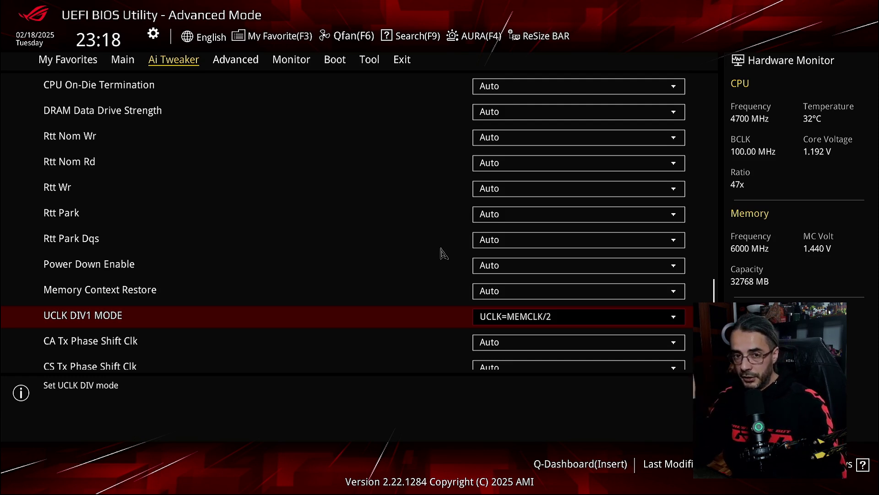
# Change UCLK DIV1 MODE to UCLK=MEMCLK
pyautogui.press('Return')
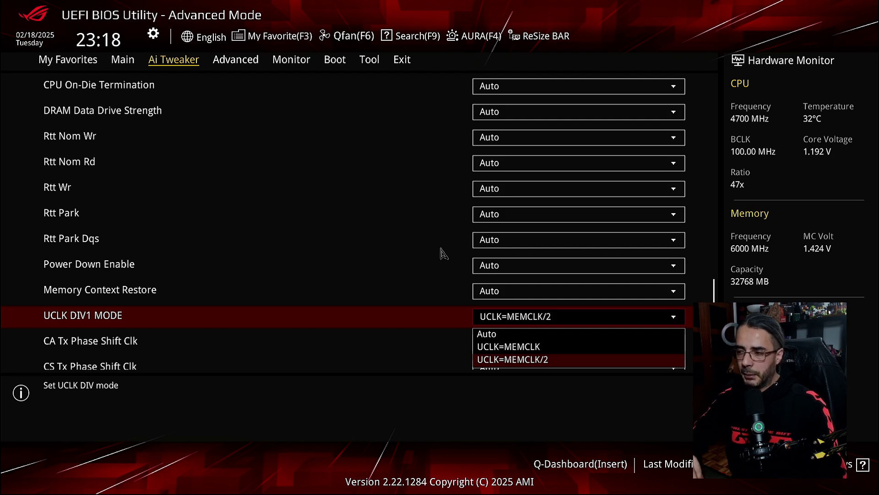
pyautogui.press('Up')
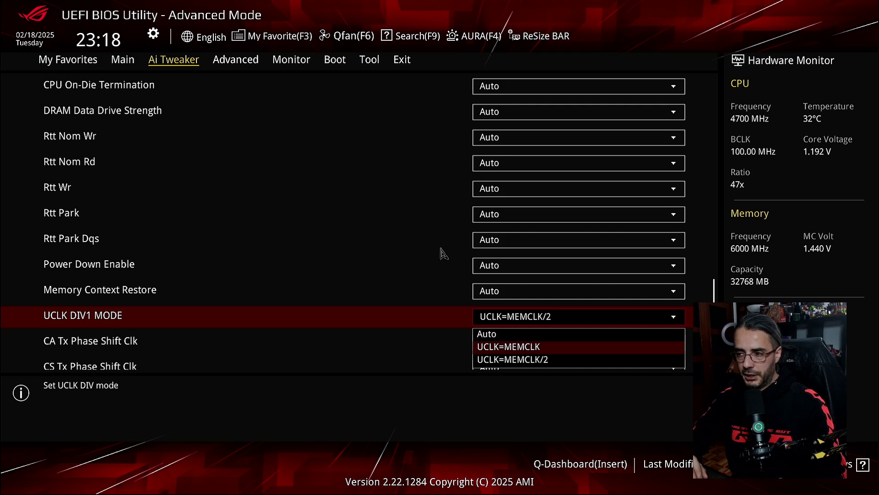
pyautogui.press('Return')
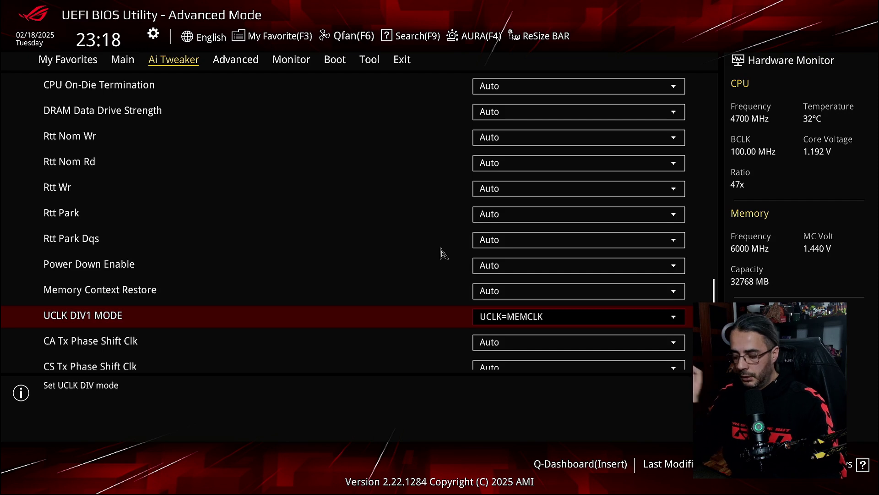
# Switch UCLK DIV1 MODE to UCLK=MEMCLK/2 and back to UCLK=MEMCLK
pyautogui.press('Return')
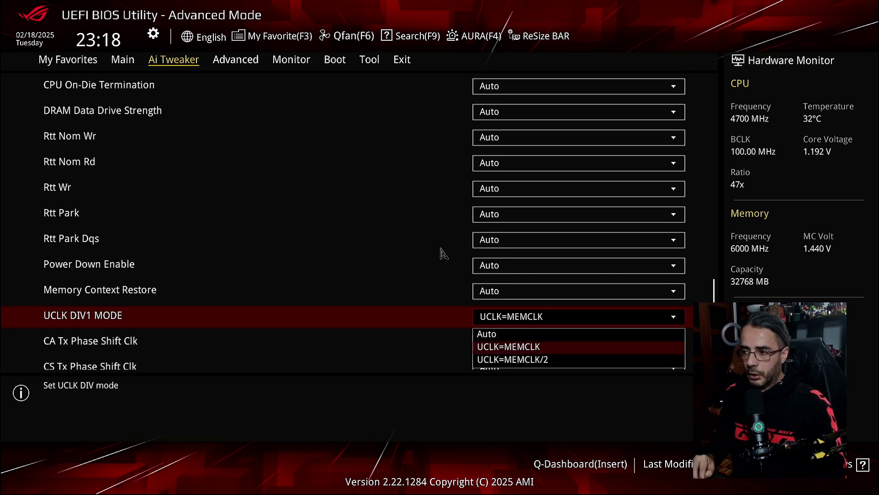
pyautogui.press('Down')
pyautogui.press('Return')
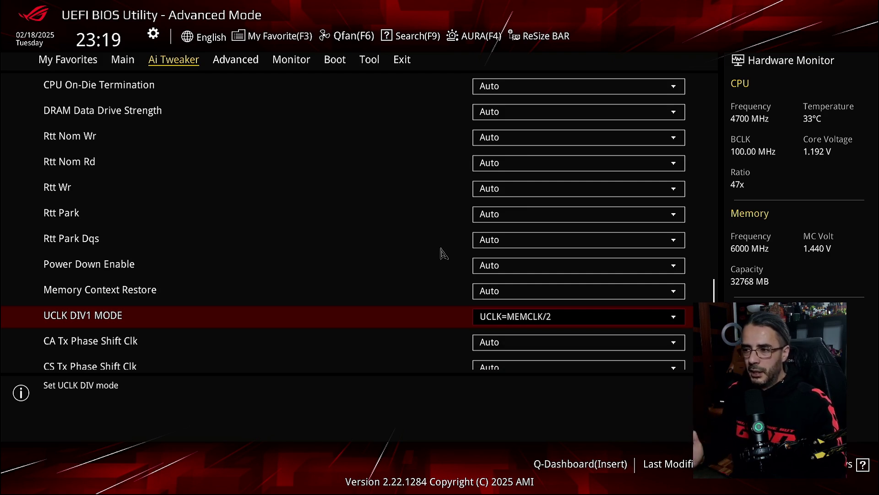
pyautogui.press('Return')
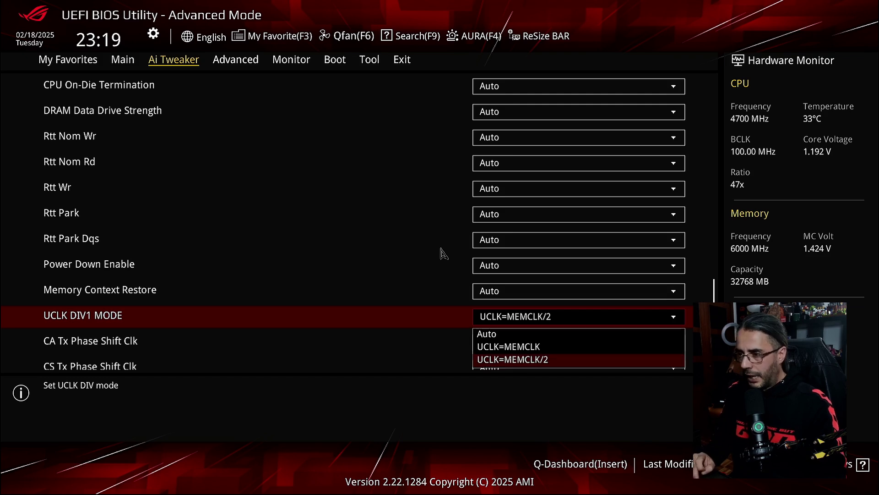
pyautogui.press('Up')
pyautogui.press('Return')
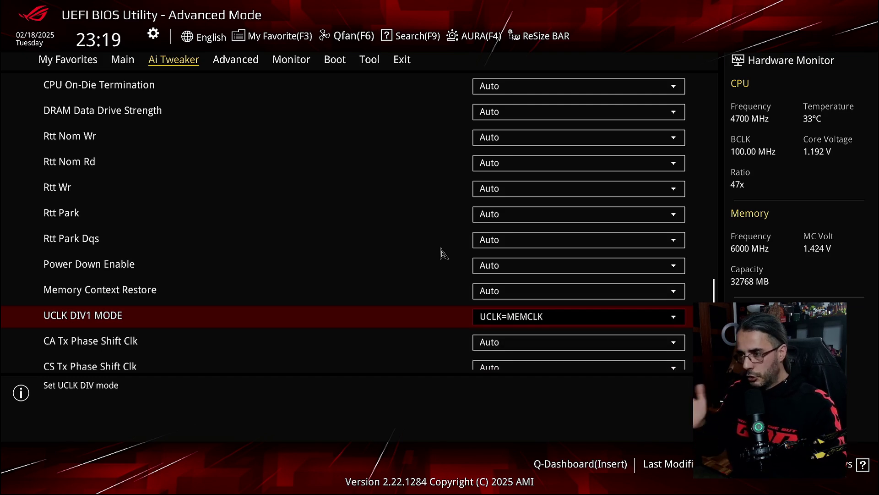
# Set Memory Context Restore to Enabled, then save the changes and restart into the BIOS
pyautogui.press('Up')
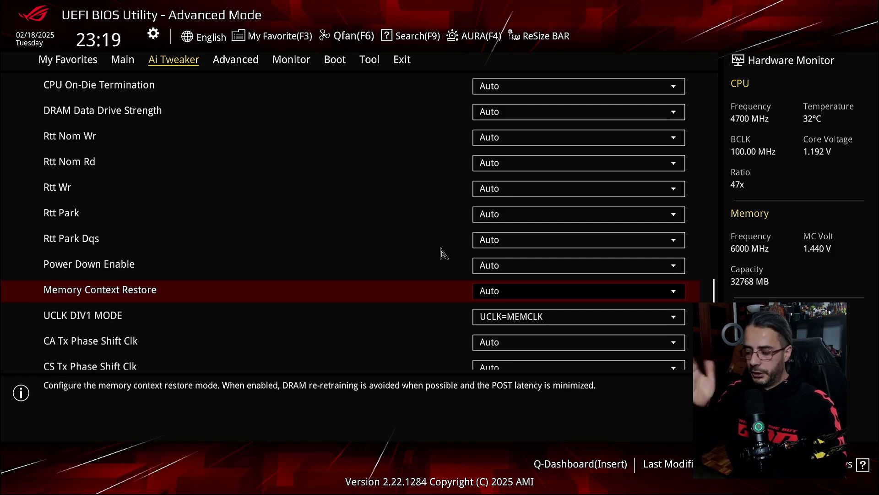
pyautogui.press('Return')
pyautogui.press('Down')
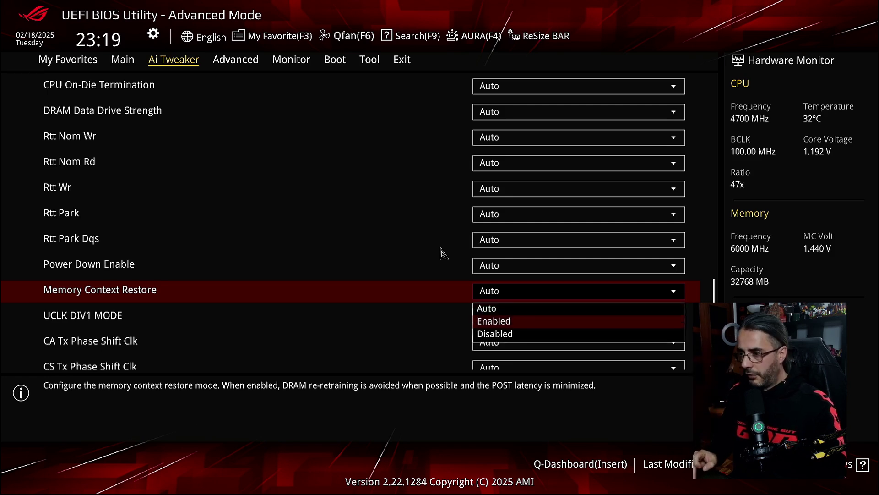
pyautogui.press('Return')
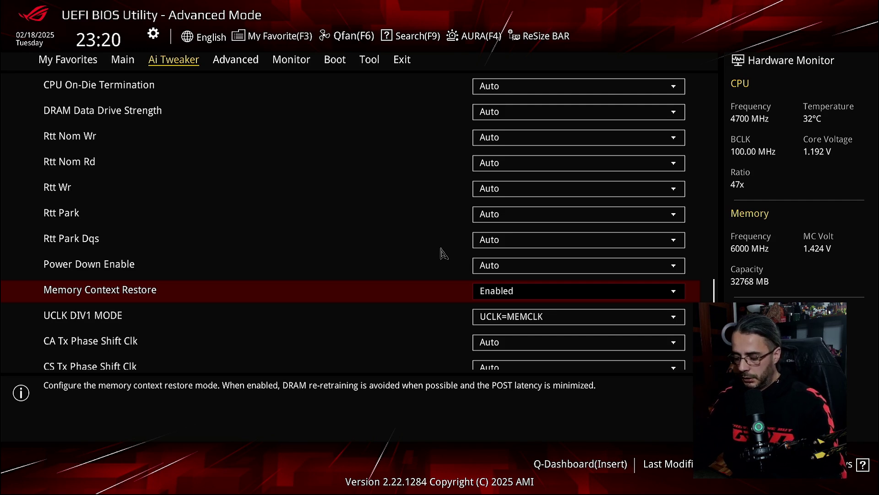
pyautogui.press('F10')
pyautogui.press('Return')
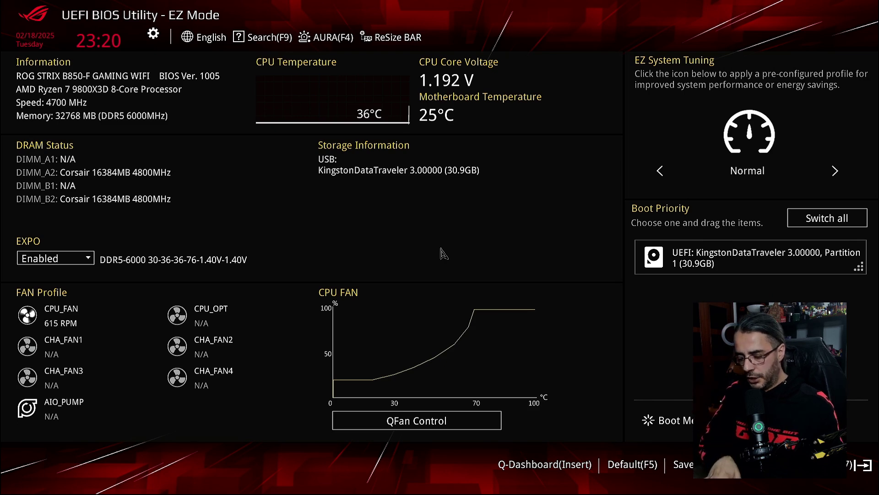
# Restart the computer once more and bring the BIOS back up in EZ Mode
pyautogui.press('F6')
pyautogui.press('Escape')
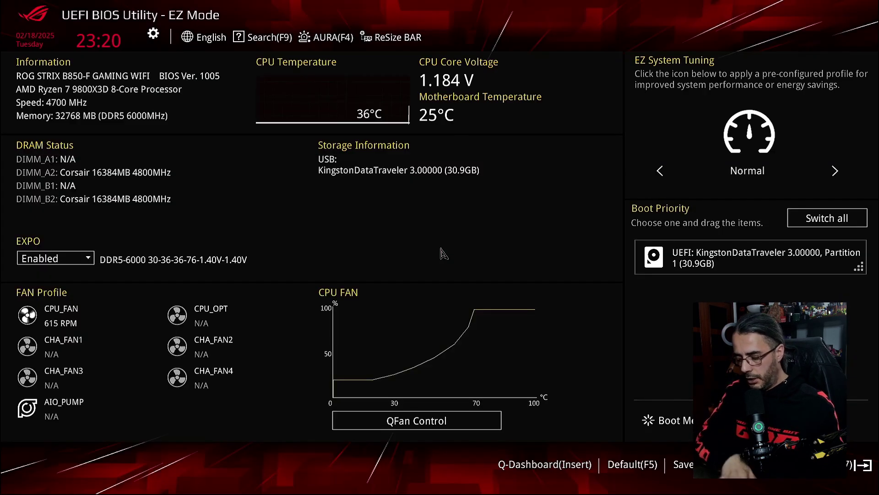
pyautogui.press('F7')
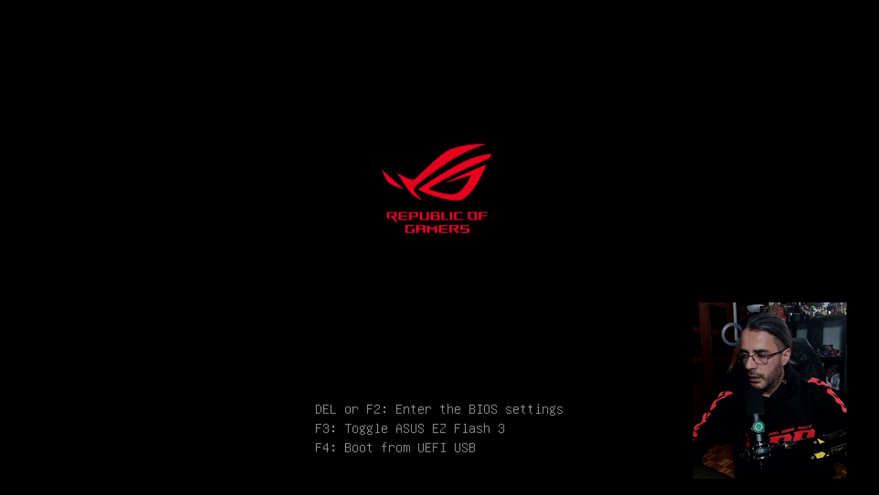
pyautogui.press('Delete')
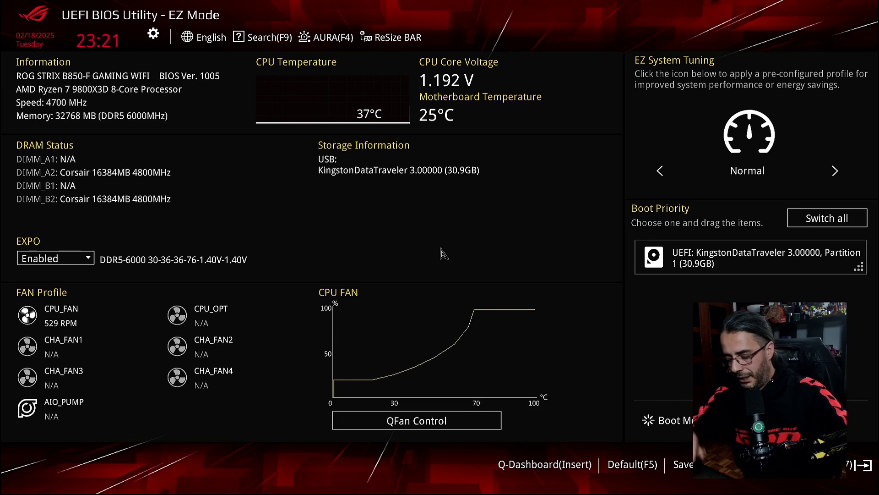
pyautogui.press('F7')
pyautogui.press('F7')
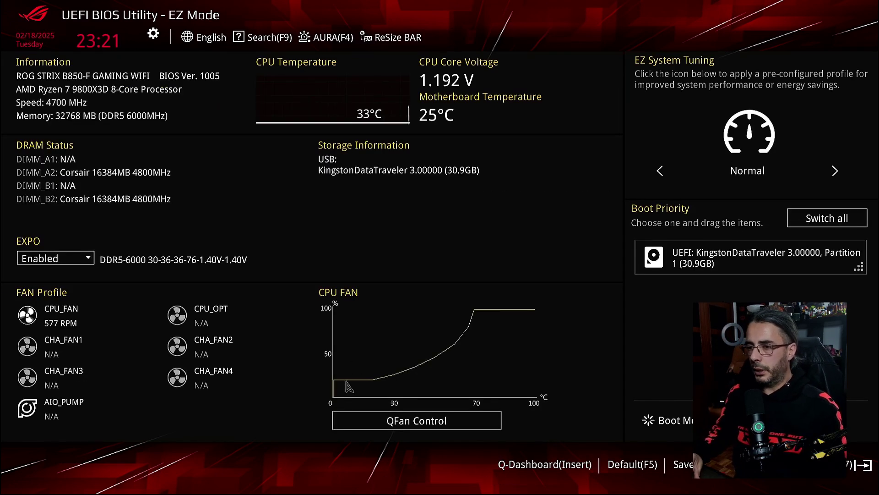
# In Q-Fan Control, give AIO_PUMP a Manual profile with a flat 90% duty cycle across all points and apply it
pyautogui.click(390, 429)
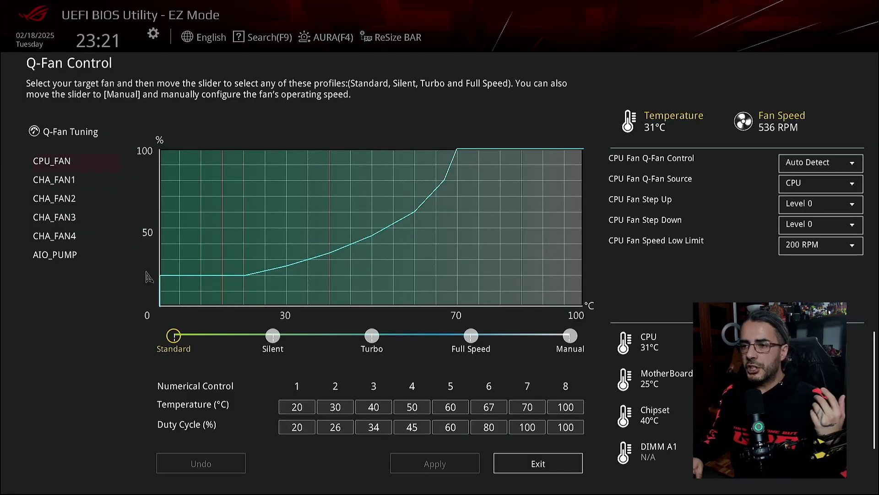
pyautogui.click(71, 254)
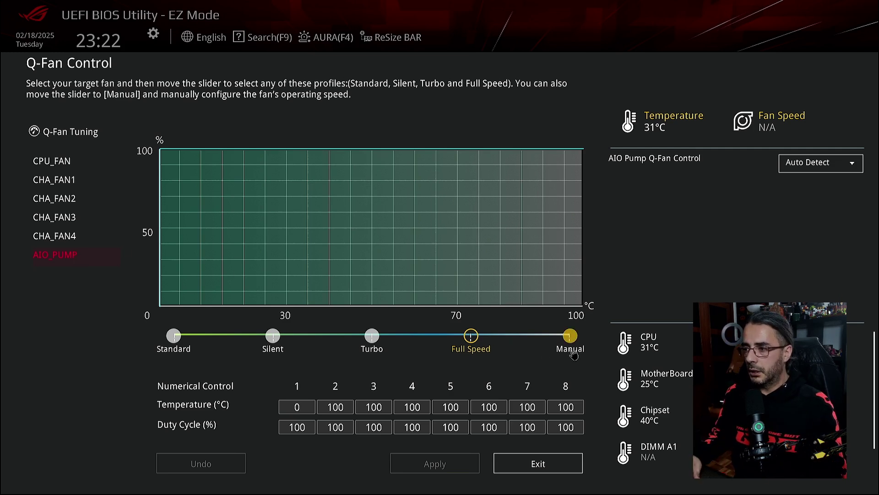
pyautogui.click(578, 337)
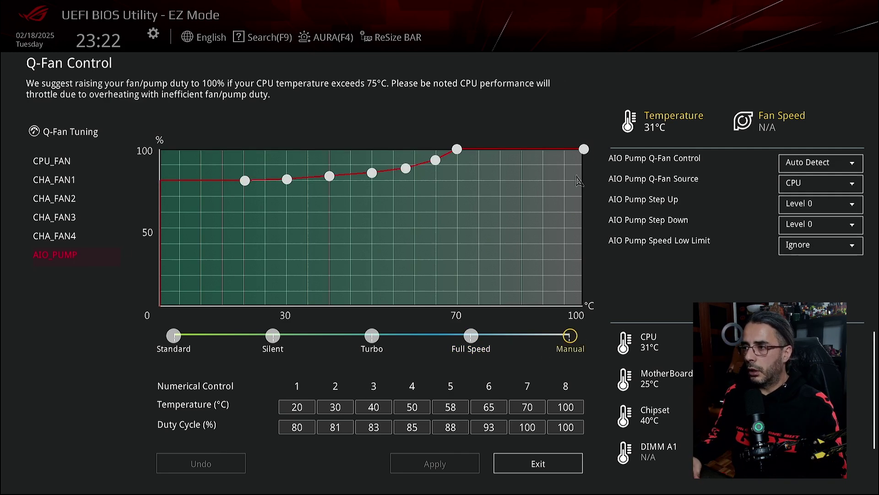
pyautogui.moveTo(585, 149); pyautogui.dragTo(585, 195)
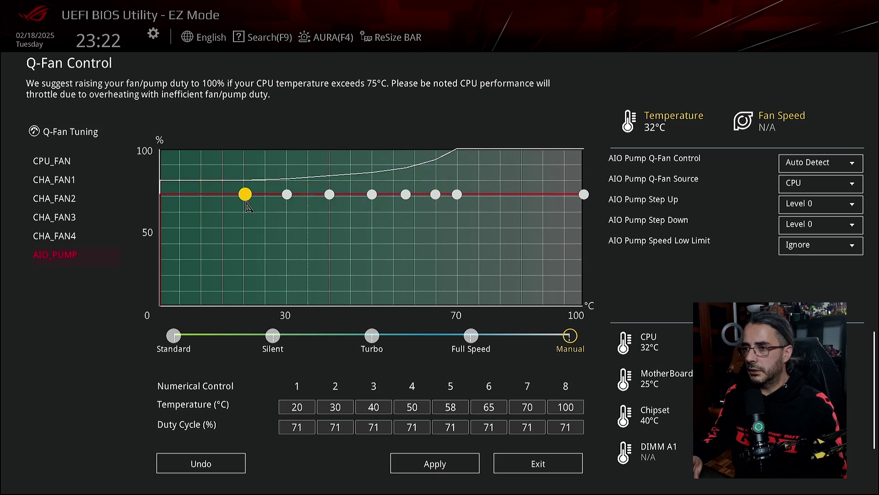
pyautogui.moveTo(245, 195); pyautogui.dragTo(242, 165)
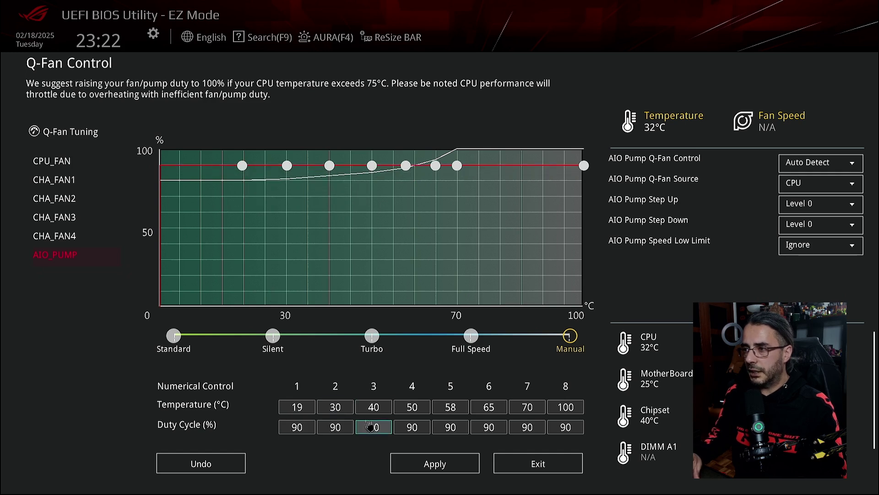
pyautogui.click(420, 471)
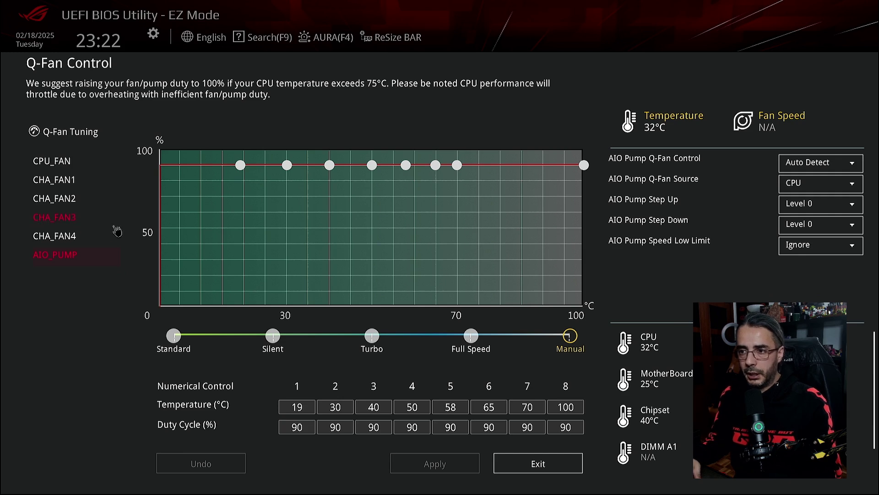
# Switch CPU_FAN to the Manual profile, raise every curve point to a 100% duty cycle and apply it
pyautogui.click(61, 168)
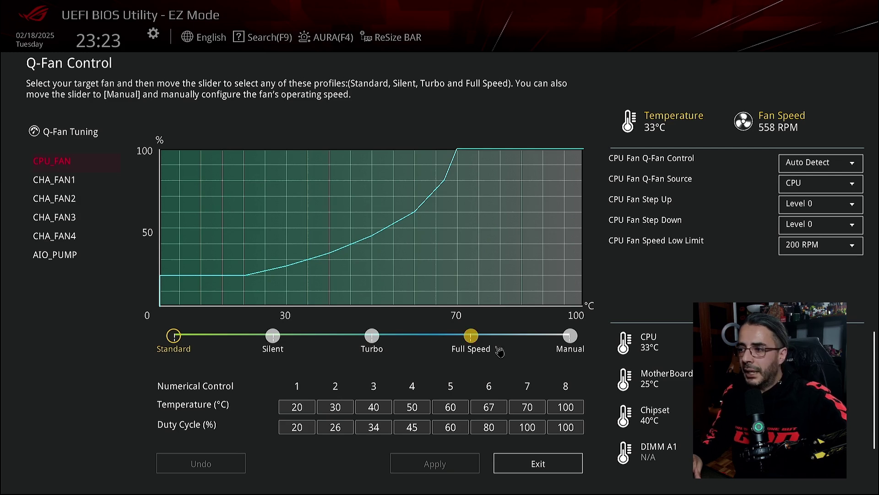
pyautogui.click(570, 337)
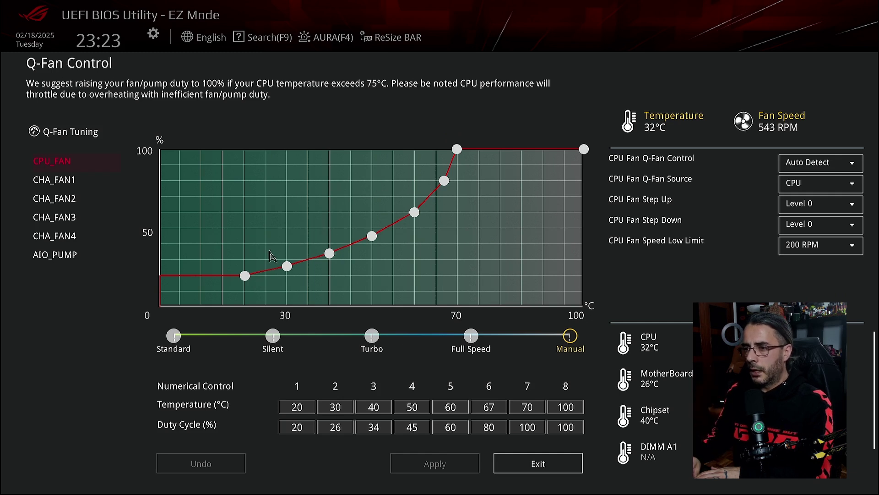
pyautogui.moveTo(246, 275); pyautogui.dragTo(225, 149)
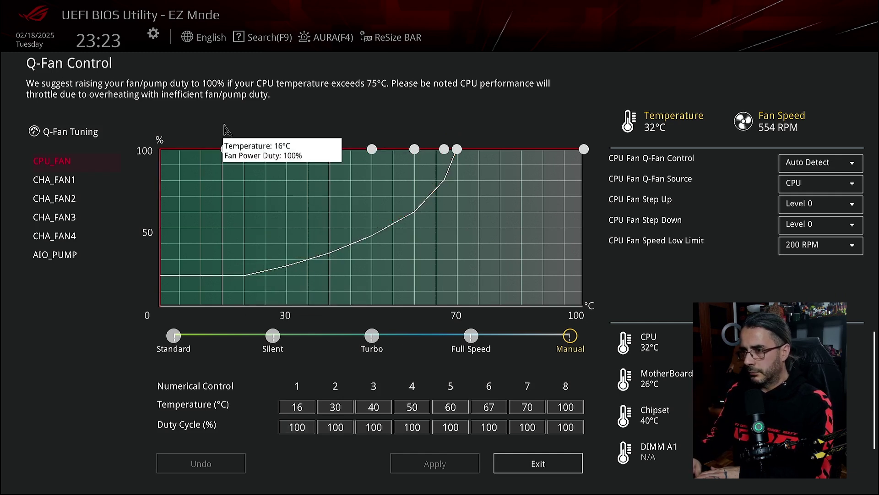
pyautogui.click(437, 465)
# Lower the whole CPU_FAN curve to a flat 85% duty cycle and apply it, and repeat with a flat 65%
pyautogui.moveTo(584, 151); pyautogui.dragTo(591, 184)
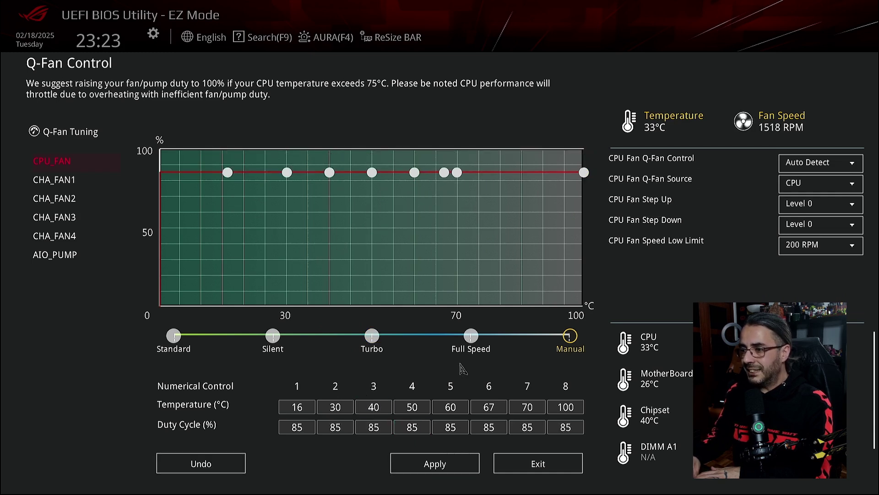
pyautogui.click(411, 465)
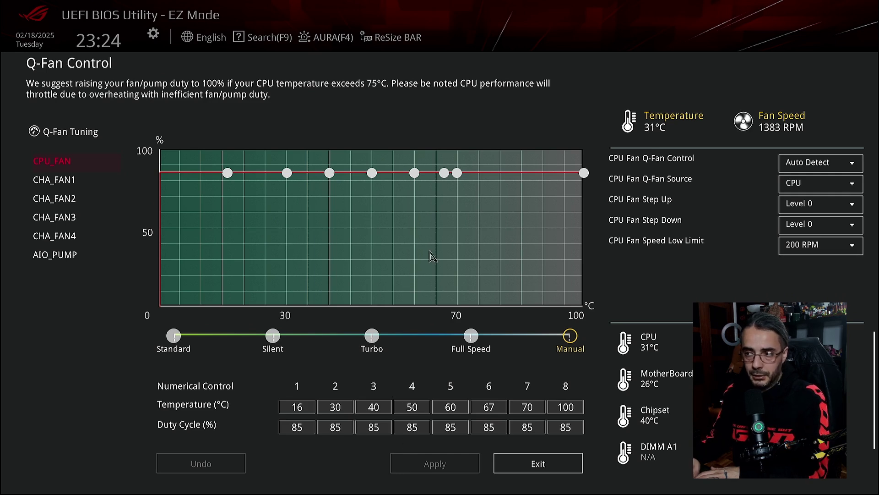
pyautogui.moveTo(579, 177); pyautogui.dragTo(590, 205)
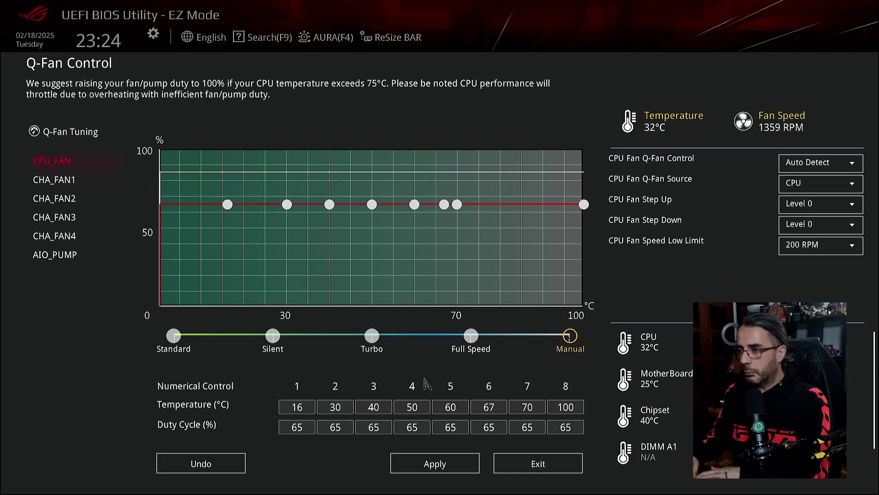
pyautogui.click(425, 465)
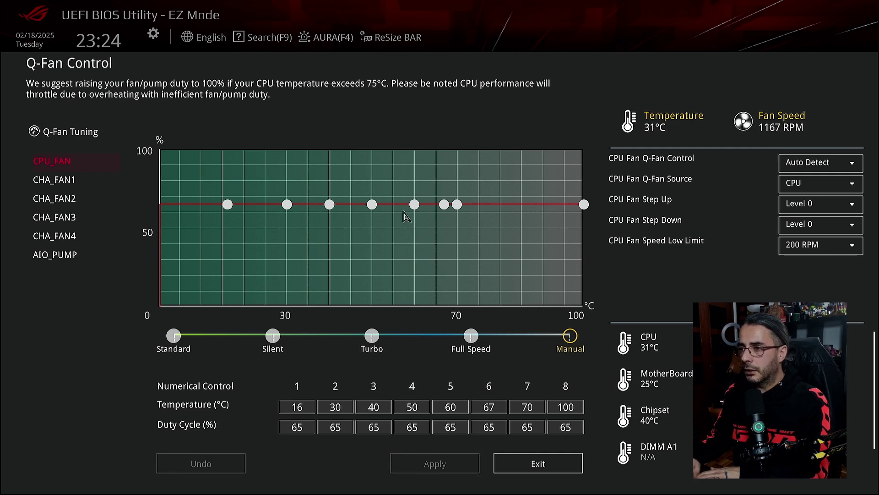
# Shape the CPU_FAN curve to 50% up to 50°C, 70% at 60°C, 76% at 75°C and 100% at 100°C, and apply it
pyautogui.moveTo(414, 205); pyautogui.dragTo(412, 215)
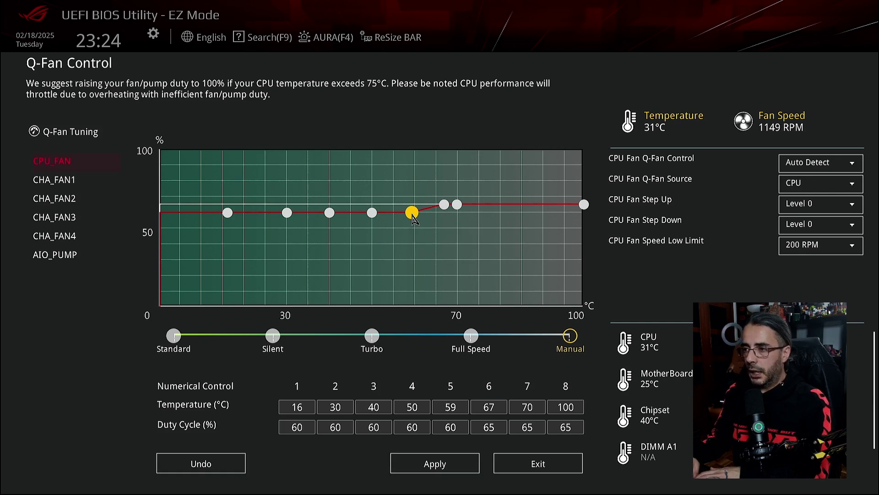
pyautogui.moveTo(412, 216)
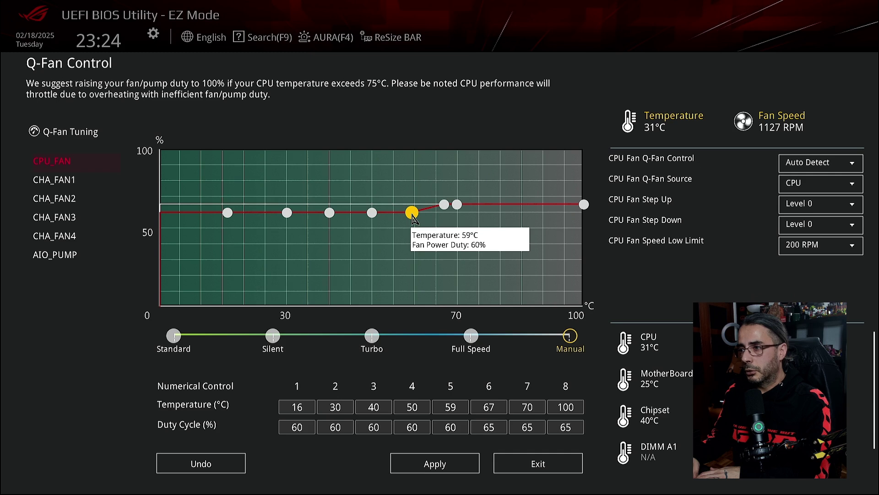
pyautogui.moveTo(413, 219); pyautogui.dragTo(387, 243)
pyautogui.moveTo(447, 214)
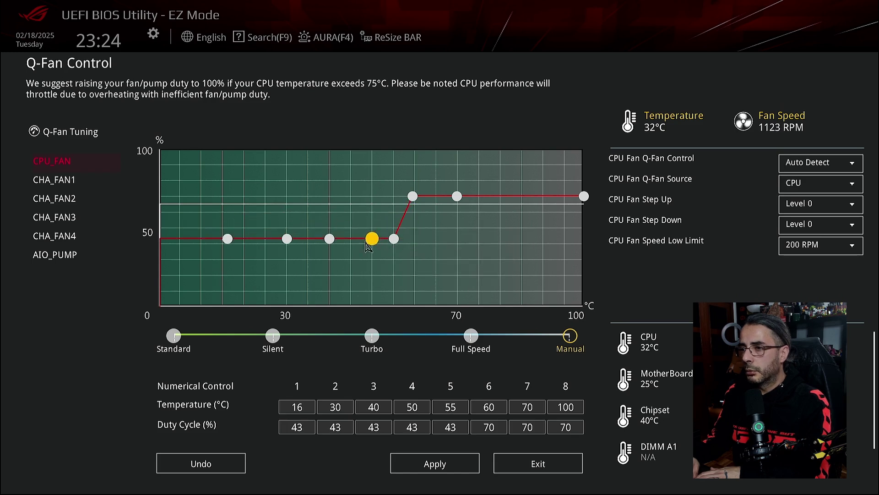
pyautogui.moveTo(225, 238); pyautogui.dragTo(223, 233)
pyautogui.moveTo(376, 232); pyautogui.dragTo(378, 246)
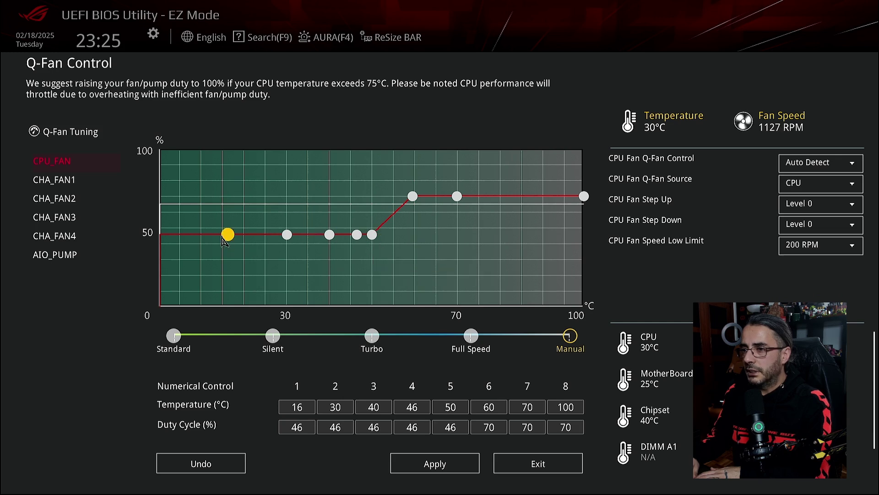
pyautogui.moveTo(230, 239); pyautogui.dragTo(230, 232)
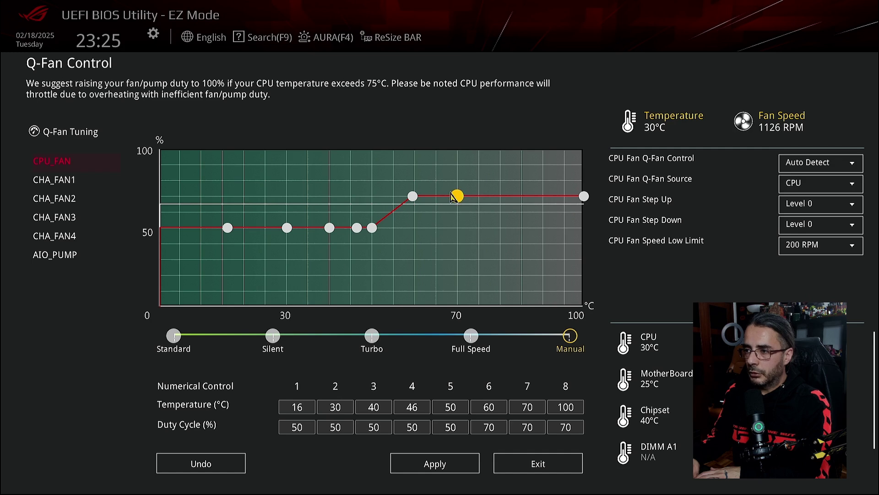
pyautogui.moveTo(458, 196); pyautogui.dragTo(478, 195)
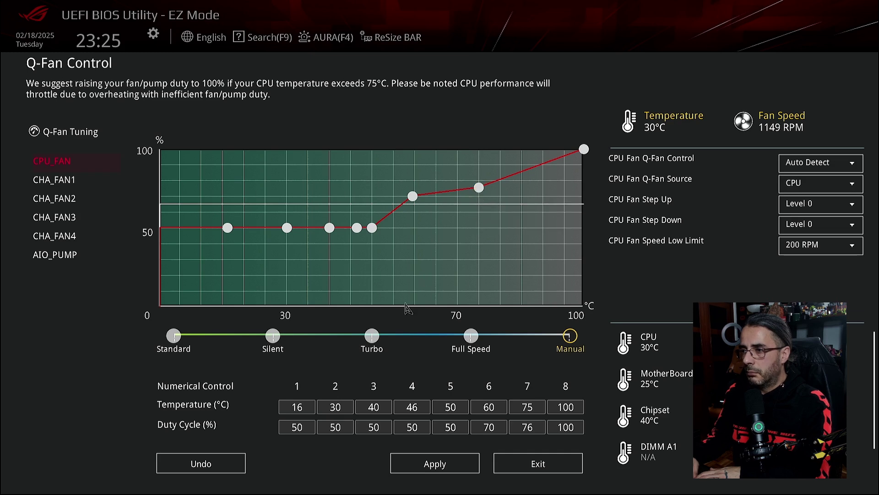
pyautogui.click(414, 463)
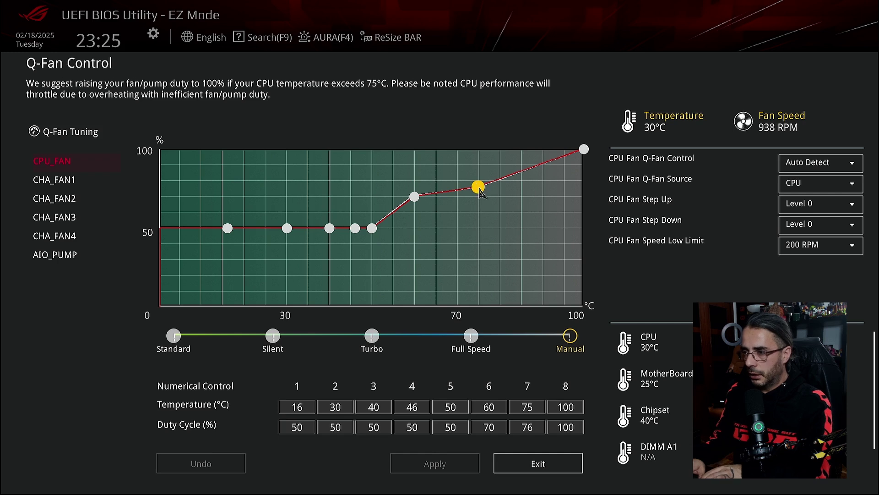
# Move the CPU_FAN curve's seventh point to 80°C at 100% duty, apply the change and leave Q-Fan Control
pyautogui.moveTo(476, 187); pyautogui.dragTo(498, 153)
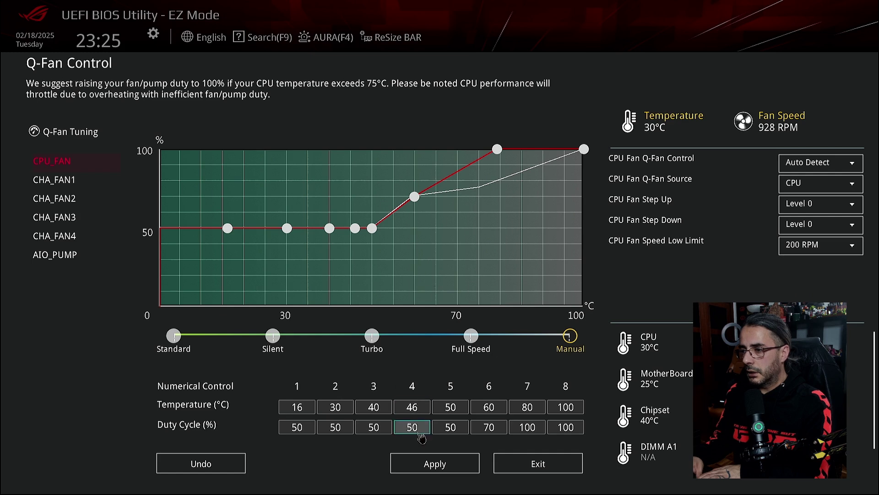
pyautogui.click(424, 464)
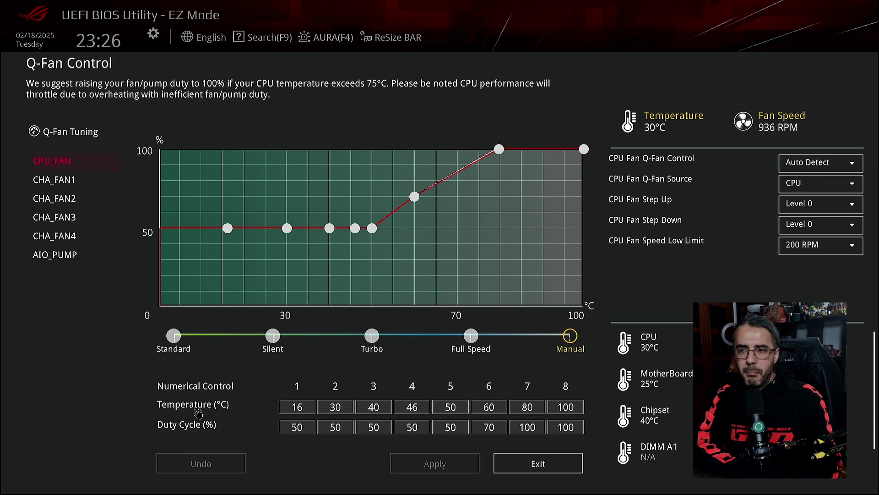
pyautogui.press('Escape')
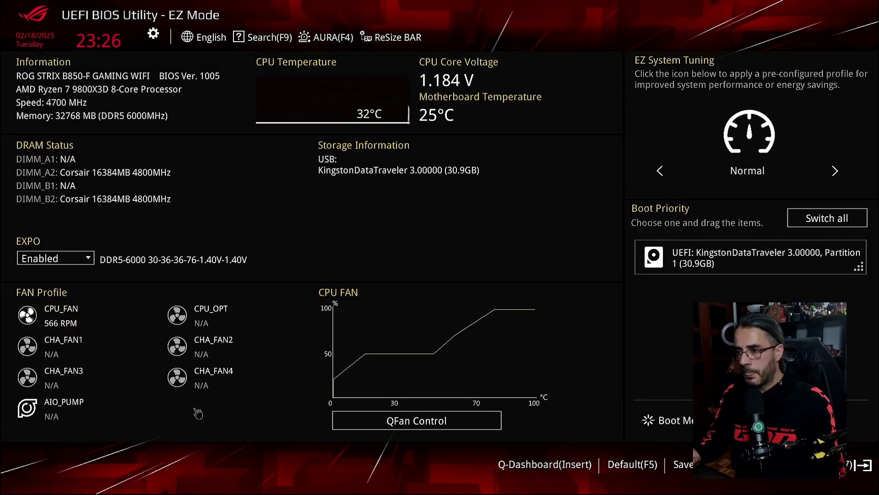
# Enter Advanced Mode and go to the CPU VDDIO / MC Voltage setting in Ai Tweaker
pyautogui.press('F7')
pyautogui.press('Right')
pyautogui.press('Down')
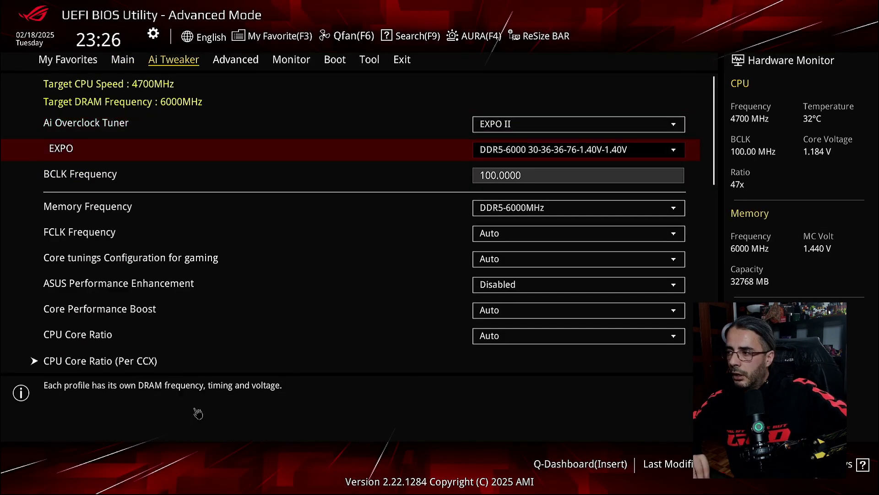
pyautogui.press('Down')
pyautogui.press('Down')
pyautogui.press('Down')
pyautogui.press('Down')
pyautogui.press('Down')
pyautogui.press('Down')
pyautogui.press('Down')
pyautogui.press('Down')
pyautogui.press('Down')
pyautogui.press('Down')
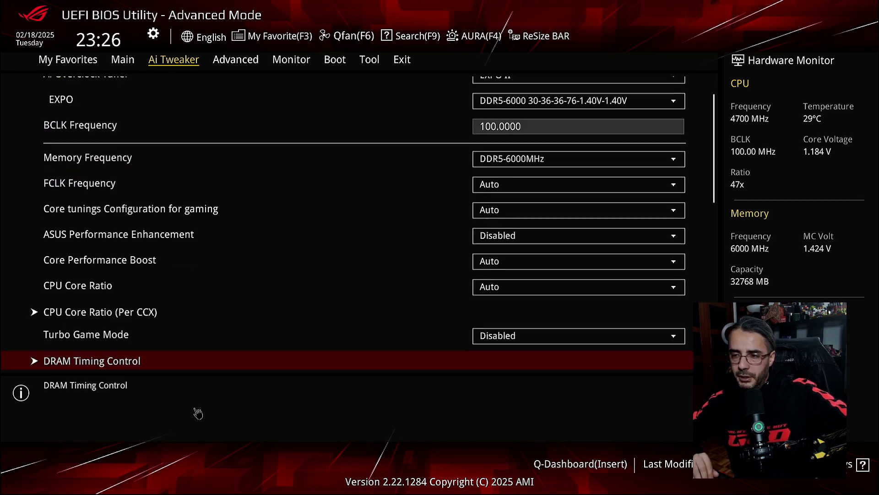
pyautogui.press('Down')
pyautogui.press('Down')
pyautogui.press('Down')
pyautogui.press('Down')
pyautogui.press('Down')
pyautogui.press('Down')
pyautogui.press('Down')
pyautogui.press('Down')
pyautogui.press('Down')
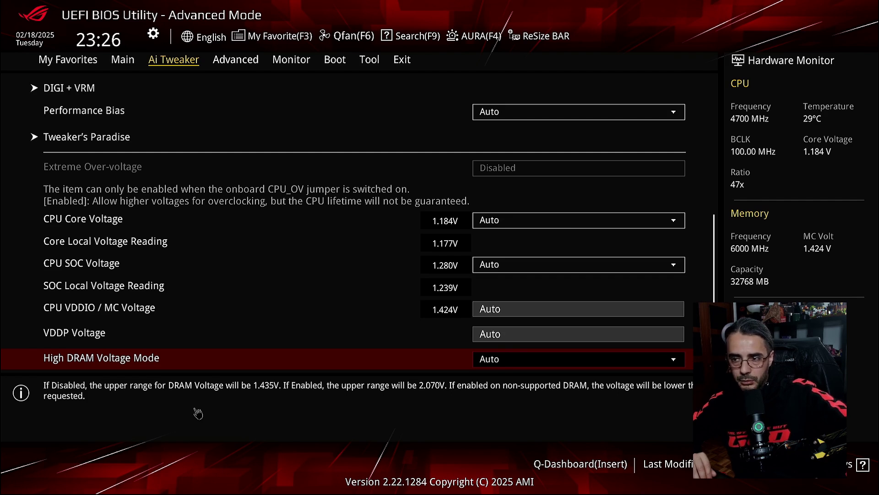
pyautogui.press('Up')
pyautogui.press('Up')
pyautogui.press('Up')
pyautogui.press('Up')
pyautogui.press('Down')
pyautogui.press('Down')
pyautogui.press('Down')
pyautogui.press('Up')
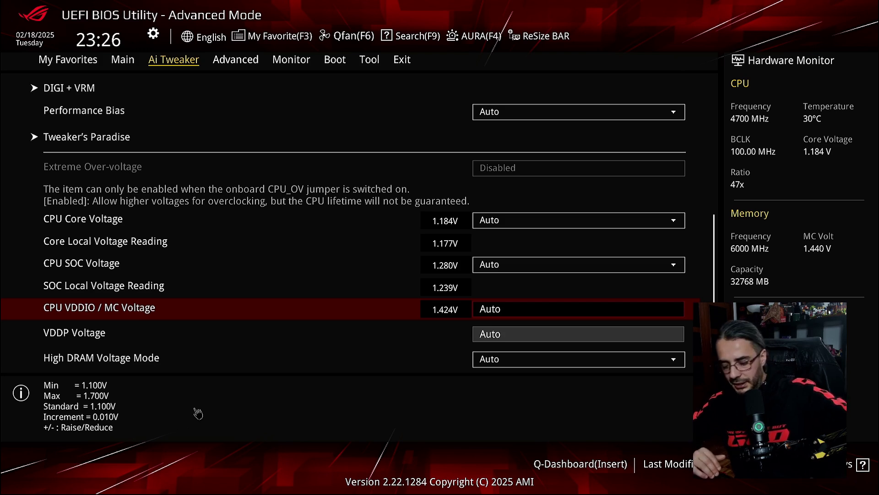
# Try 1.30000 and 1.28 as the CPU VDDIO / MC Voltage
pyautogui.write('1.30000')
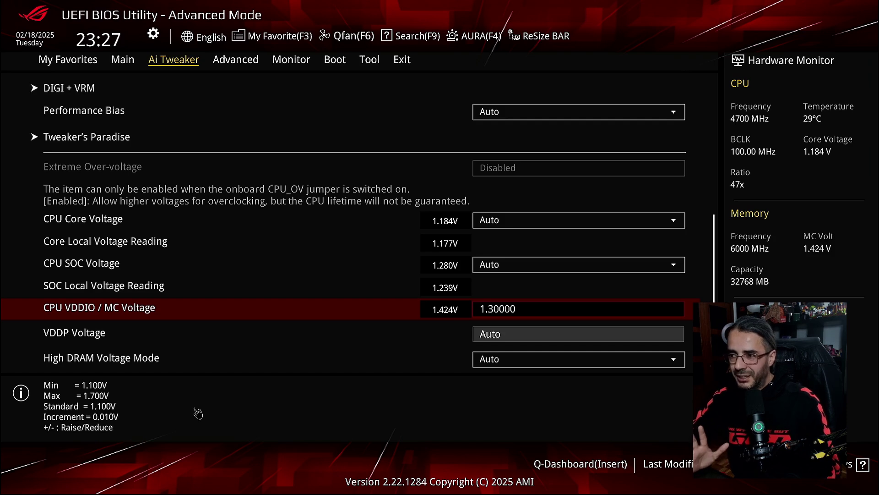
pyautogui.write('1.28')
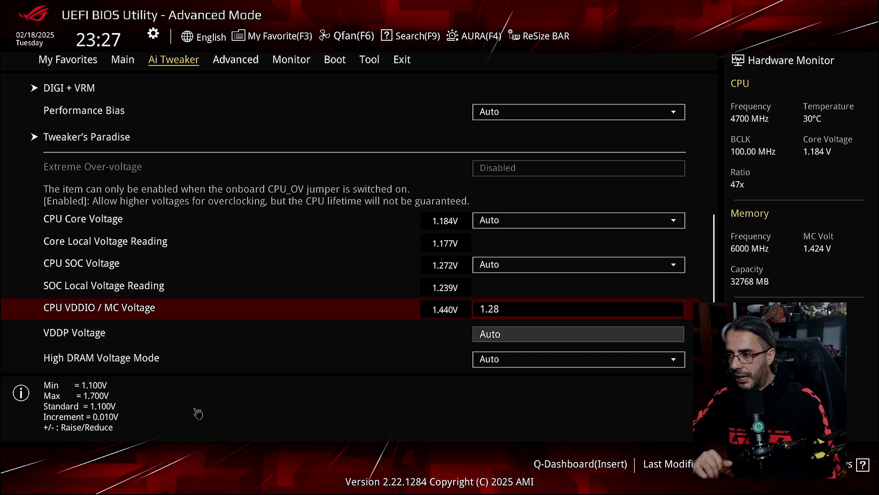
pyautogui.press('Return')
# Set the CPU VDDIO / MC Voltage to 1.32
pyautogui.write('1.322')
pyautogui.press('BackSpace')
pyautogui.press('Return')
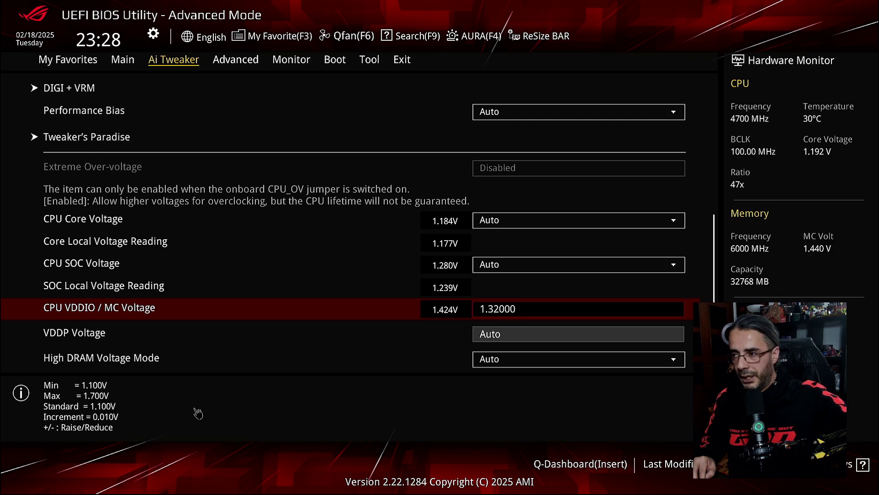
# Look through the remaining Ai Tweaker voltage settings down to Advanced Memory Voltages
pyautogui.press('Up')
pyautogui.press('Right')
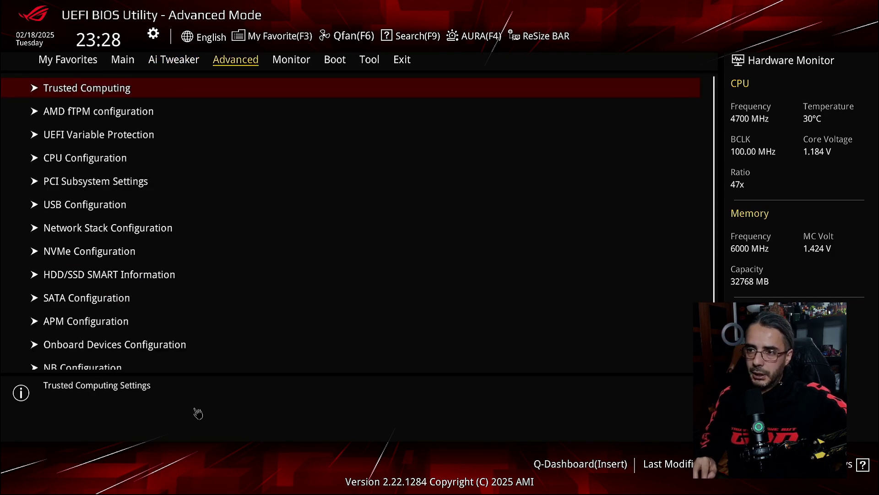
pyautogui.press('Left')
pyautogui.press('Down')
pyautogui.press('Down')
pyautogui.press('Up')
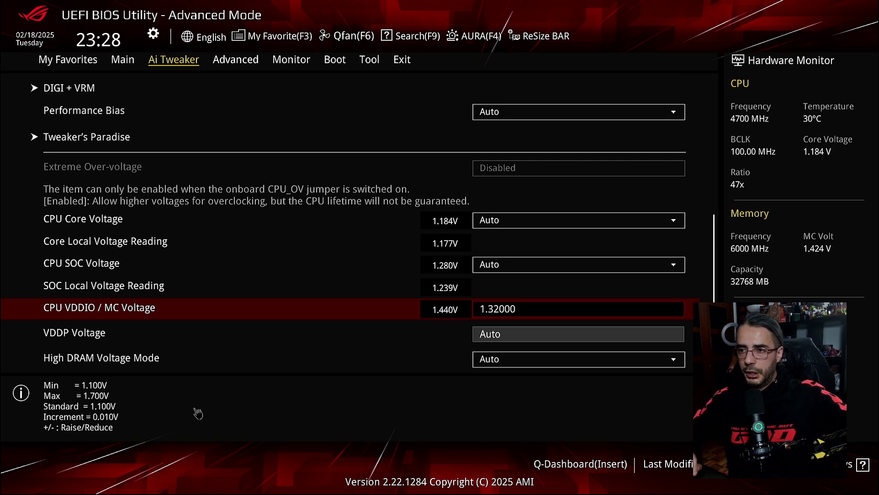
pyautogui.press('Down')
pyautogui.press('Down')
pyautogui.press('Down')
pyautogui.press('Down')
pyautogui.press('Down')
pyautogui.press('Down')
pyautogui.press('Down')
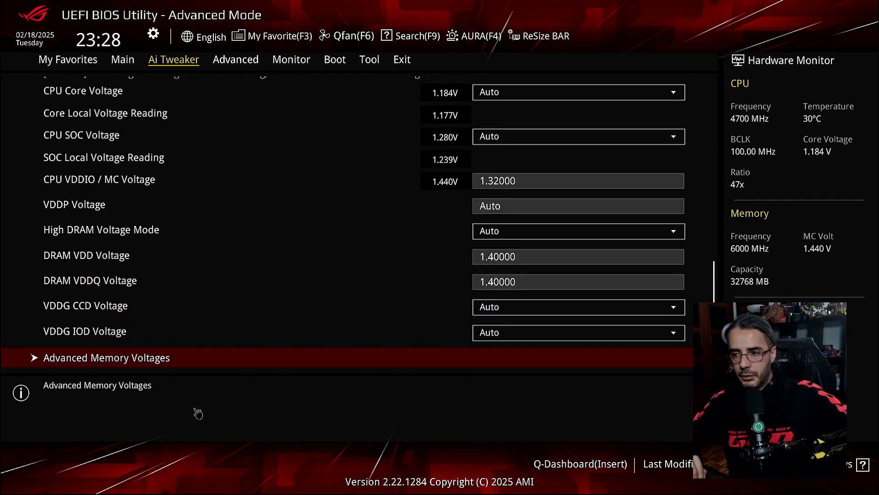
pyautogui.press('Right')
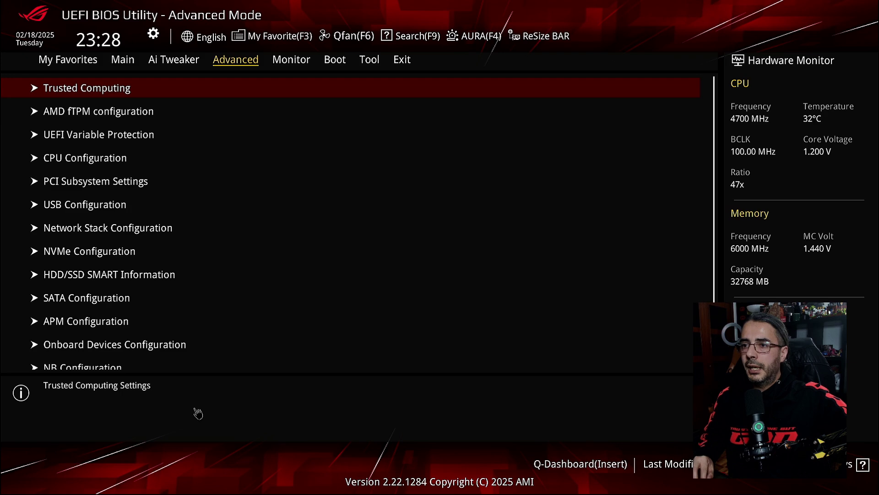
# Go back up through Ai Tweaker and open the Precision Boost Overdrive settings
pyautogui.press('Left')
pyautogui.press('Up')
pyautogui.press('Up')
pyautogui.press('Up')
pyautogui.press('Up')
pyautogui.press('Up')
pyautogui.press('Up')
pyautogui.press('Up')
pyautogui.press('Up')
pyautogui.press('Up')
pyautogui.press('Up')
pyautogui.press('Up')
pyautogui.press('Up')
pyautogui.press('Up')
pyautogui.press('Up')
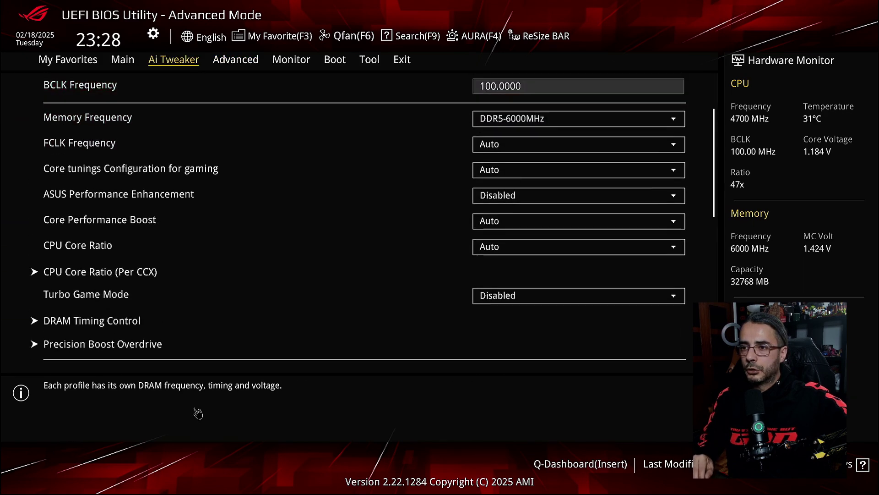
pyautogui.press('Down')
pyautogui.press('Down')
pyautogui.press('Down')
pyautogui.press('Down')
pyautogui.press('Down')
pyautogui.press('Down')
pyautogui.press('Down')
pyautogui.press('Down')
pyautogui.press('Down')
pyautogui.press('Down')
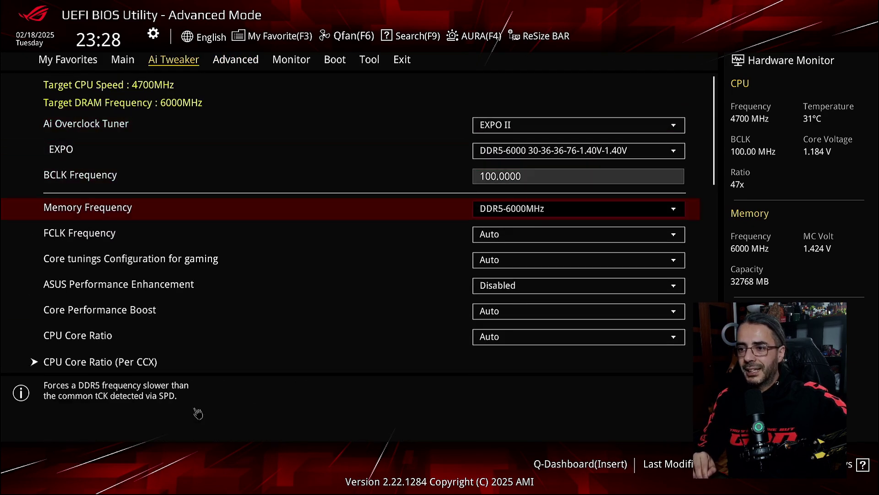
pyautogui.press('Down')
pyautogui.press('Down')
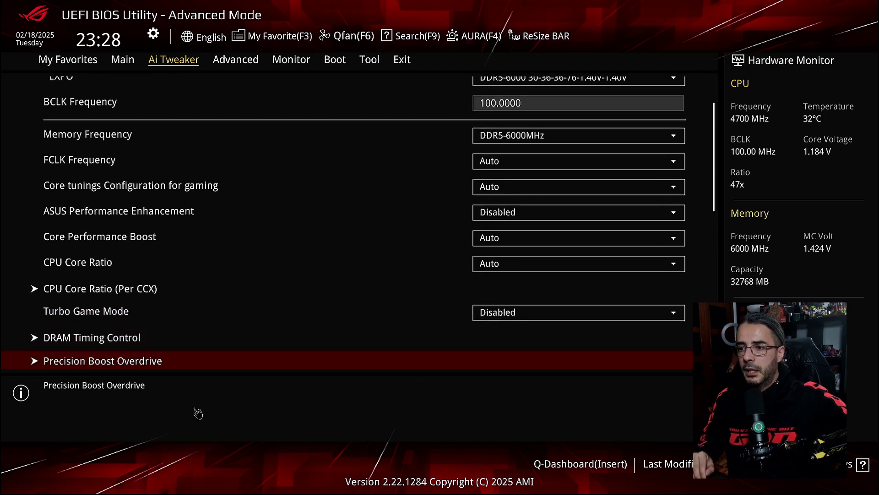
pyautogui.press('Return')
# Set the Platform Thermal Throttle Limit to Manual with a value of 85, checking the processor's tjMax specification for reference
pyautogui.press('Down')
pyautogui.press('Down')
pyautogui.press('Down')
pyautogui.press('Down')
pyautogui.press('Down')
pyautogui.press('Down')
pyautogui.press('Down')
pyautogui.press('Down')
pyautogui.press('Down')
pyautogui.press('Return')
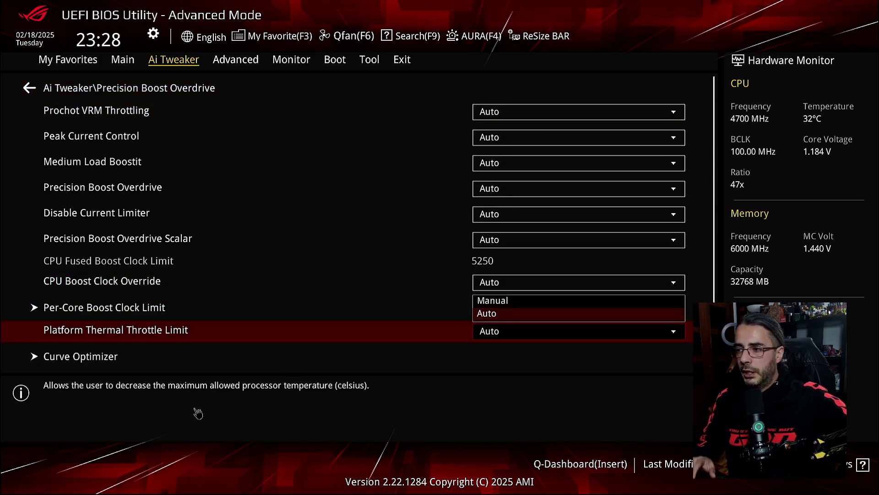
pyautogui.press('Up')
pyautogui.press('Return')
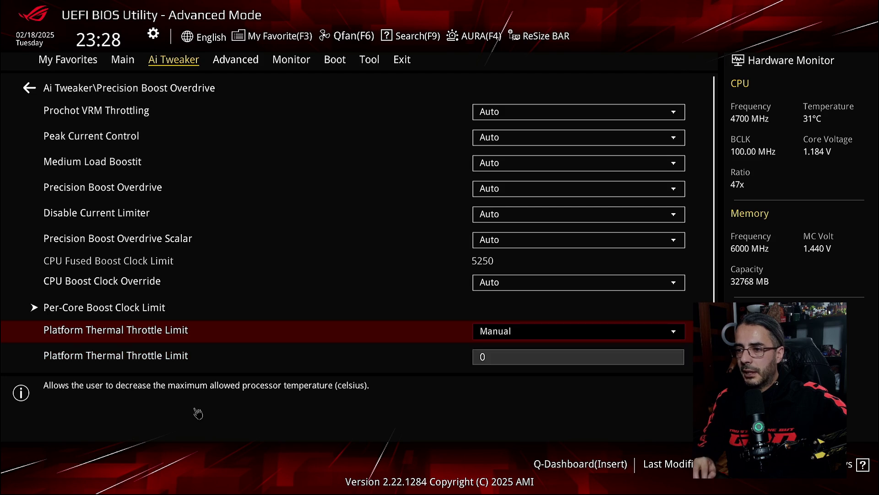
pyautogui.press('Down')
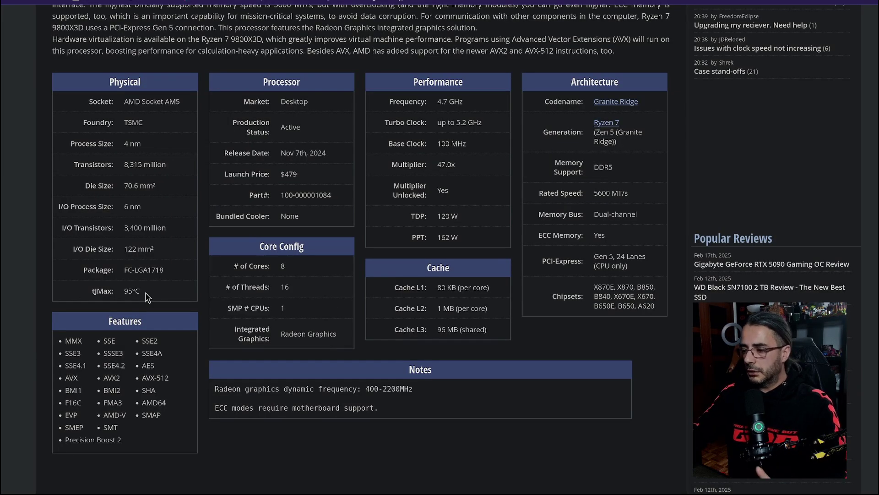
pyautogui.scroll(10, 146, 296)
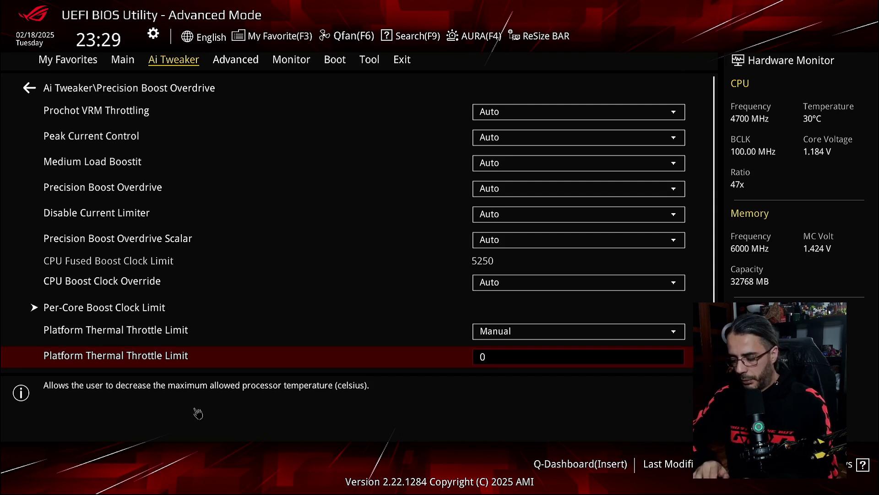
pyautogui.write('85')
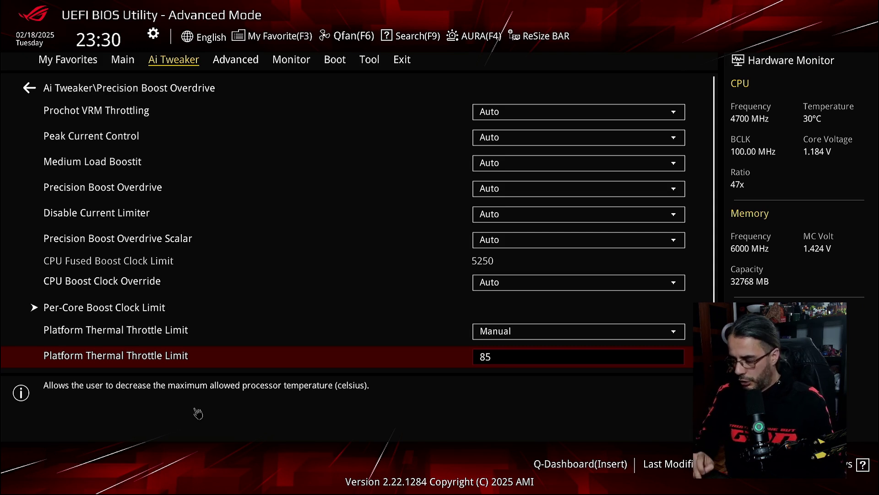
# Return the Platform Thermal Throttle Limit to Auto
pyautogui.press('Up')
pyautogui.press('Return')
pyautogui.press('Down')
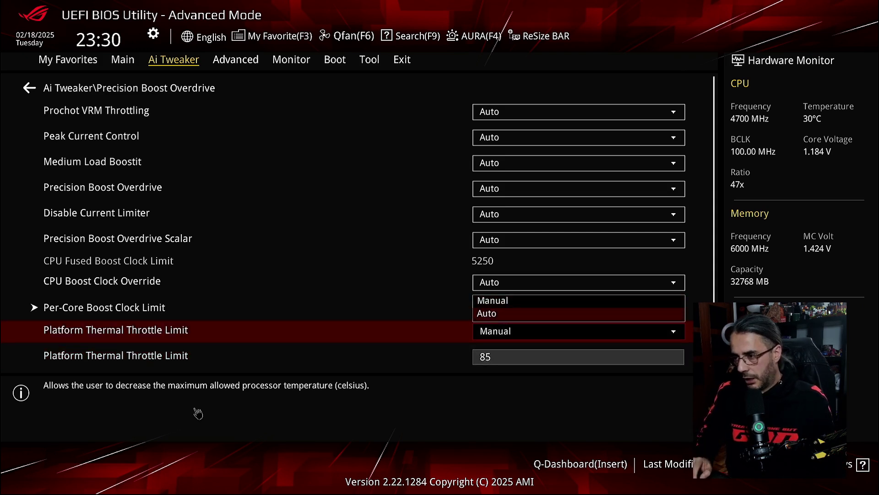
pyautogui.press('Return')
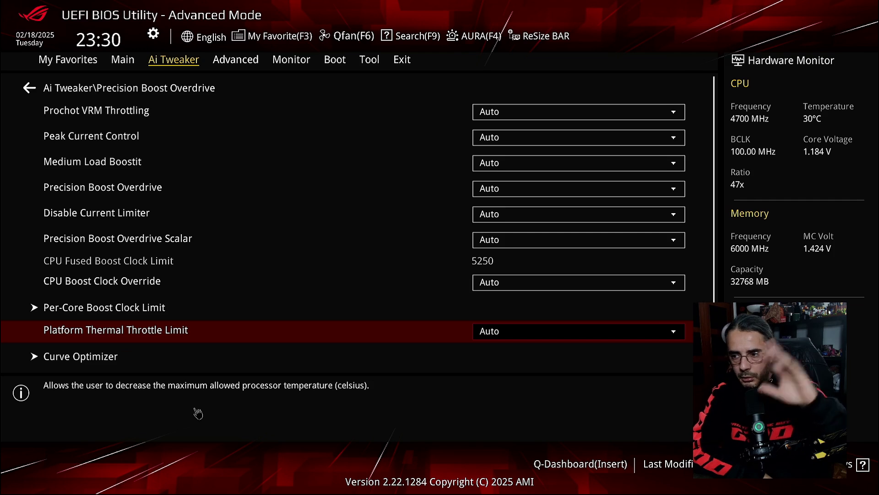